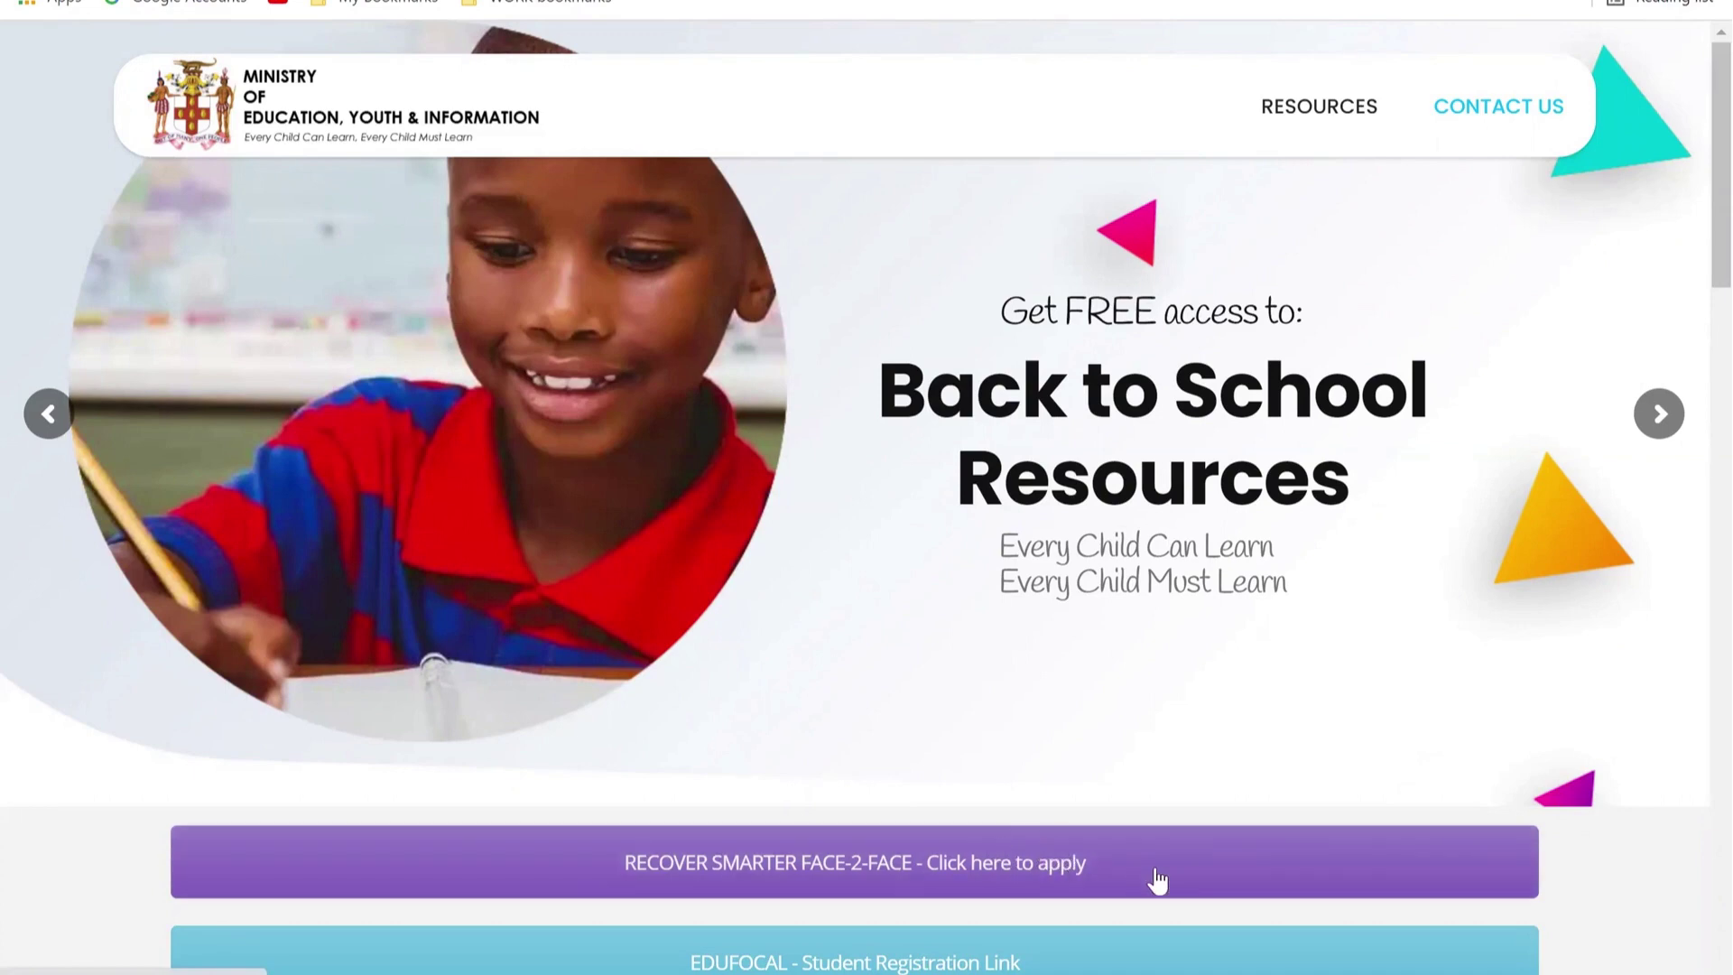
Step: Open the 'RECOVER SMARTER FACE-2-FACE' summer school application from the Back to School Resources page
{"action": "left_click", "coordinate": [931, 875]}
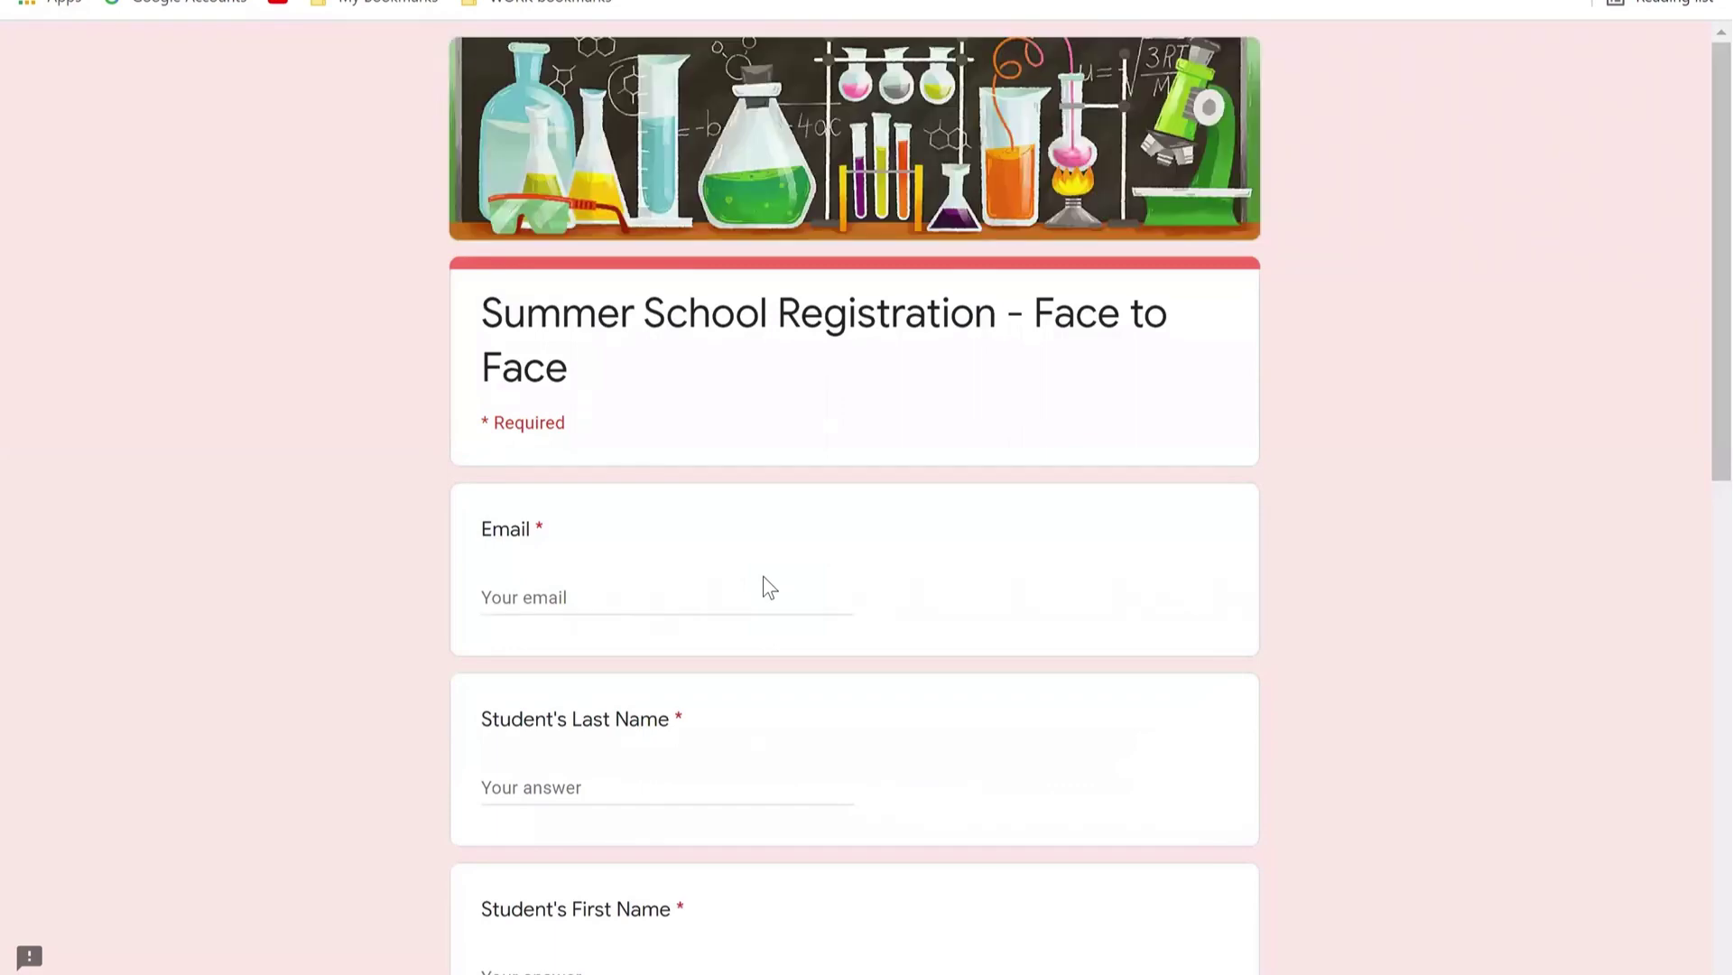
Step: Fill the Email, Student's Last Name and Student's First Name fields with the student's details
{"action": "left_click", "coordinate": [626, 604]}
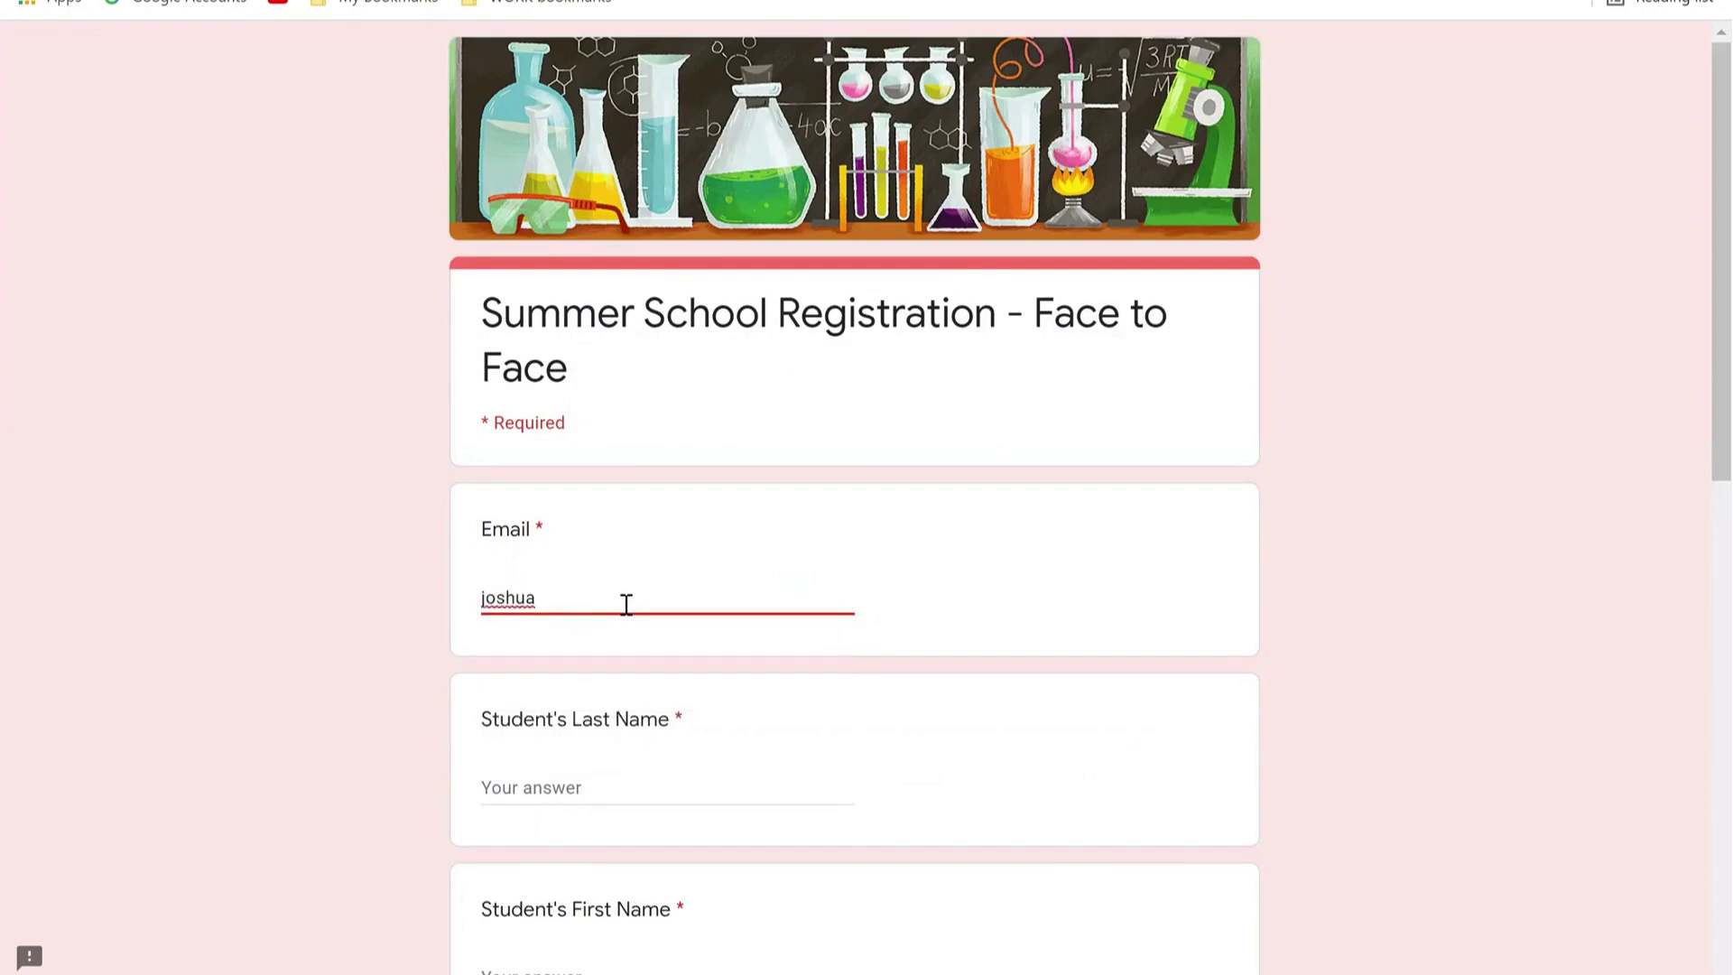
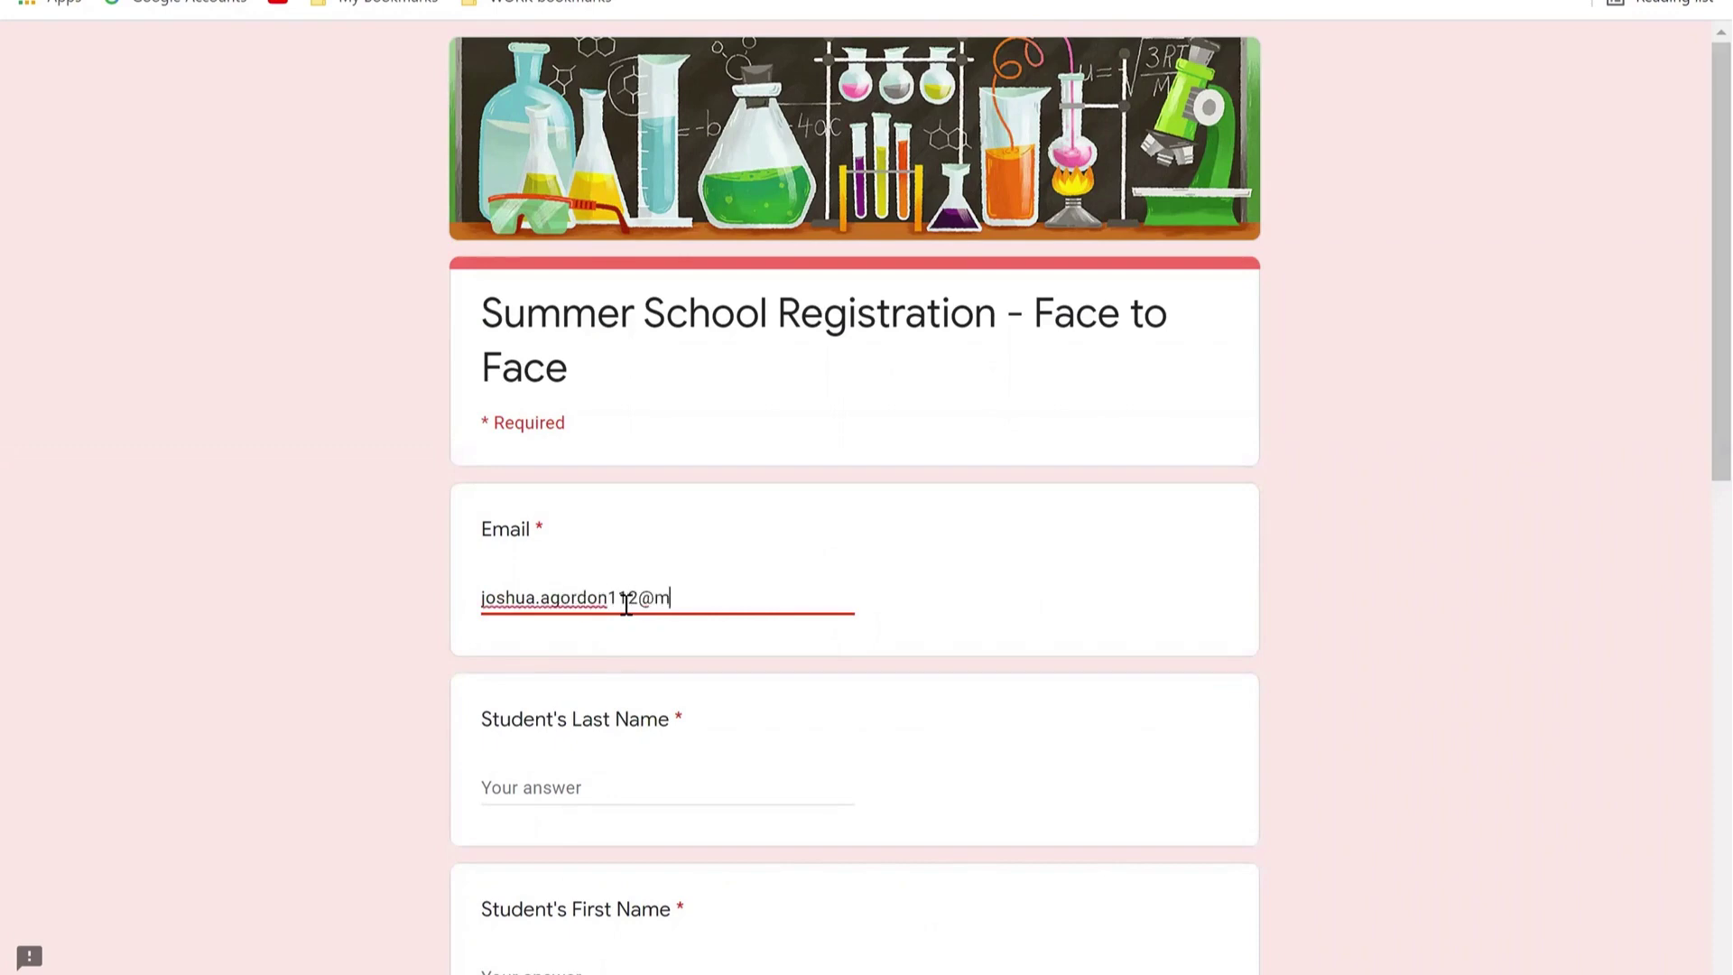
{"action": "left_click", "coordinate": [496, 798]}
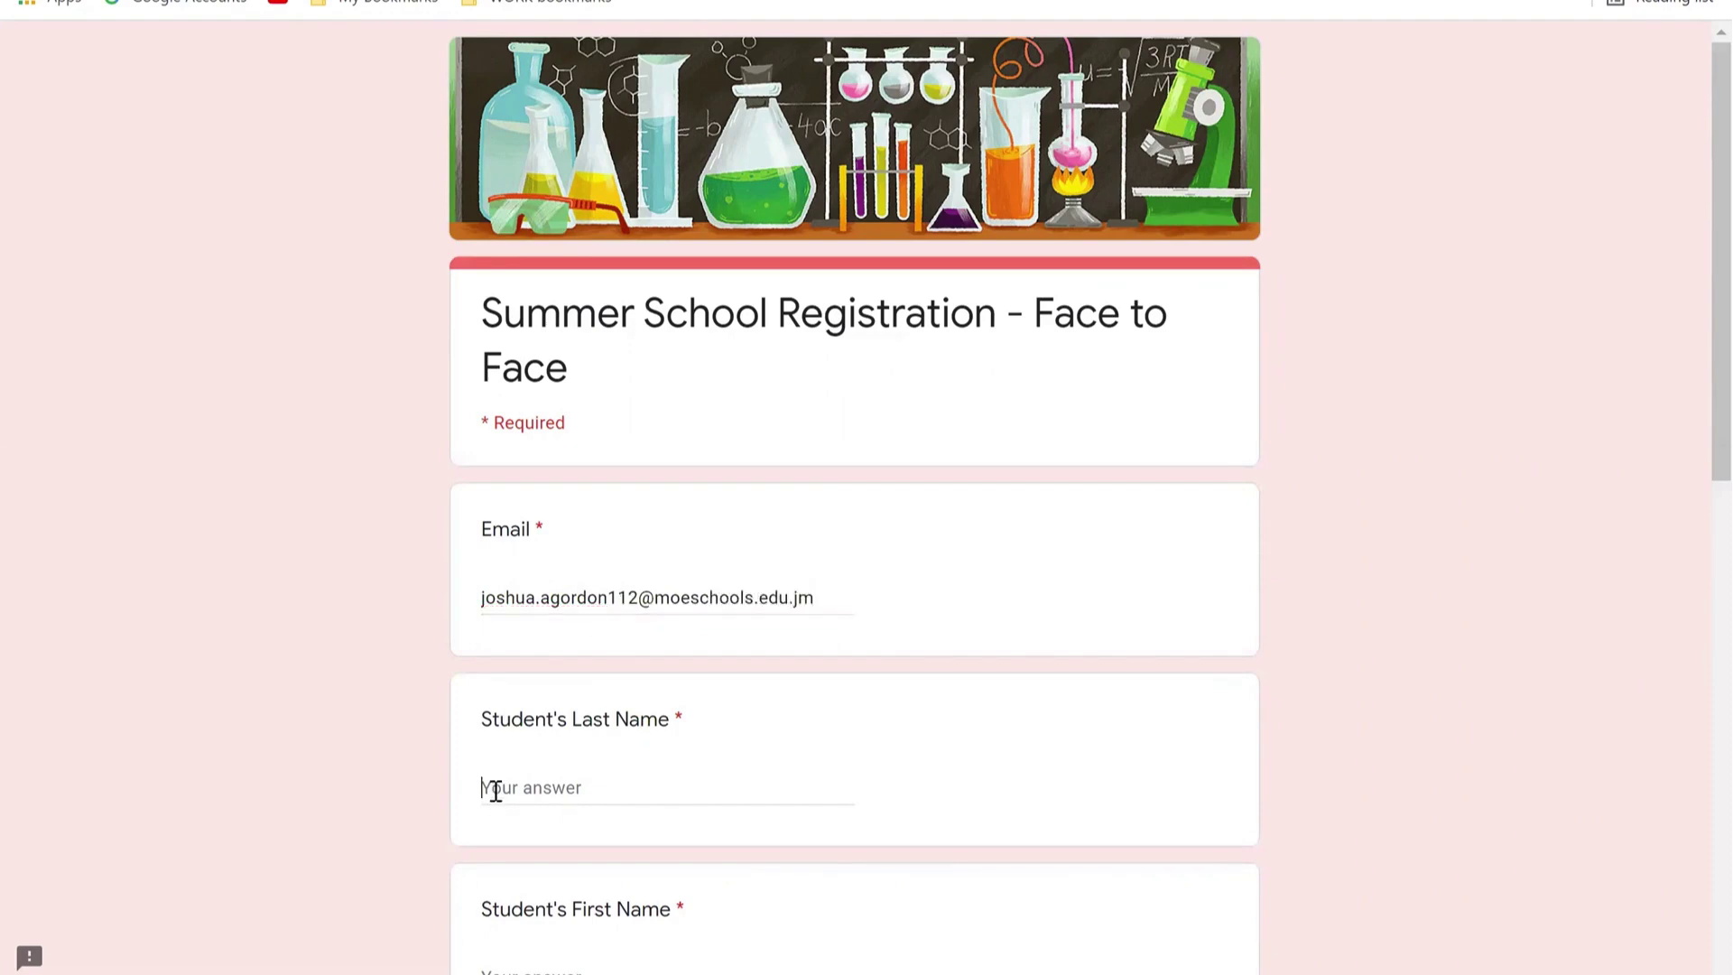
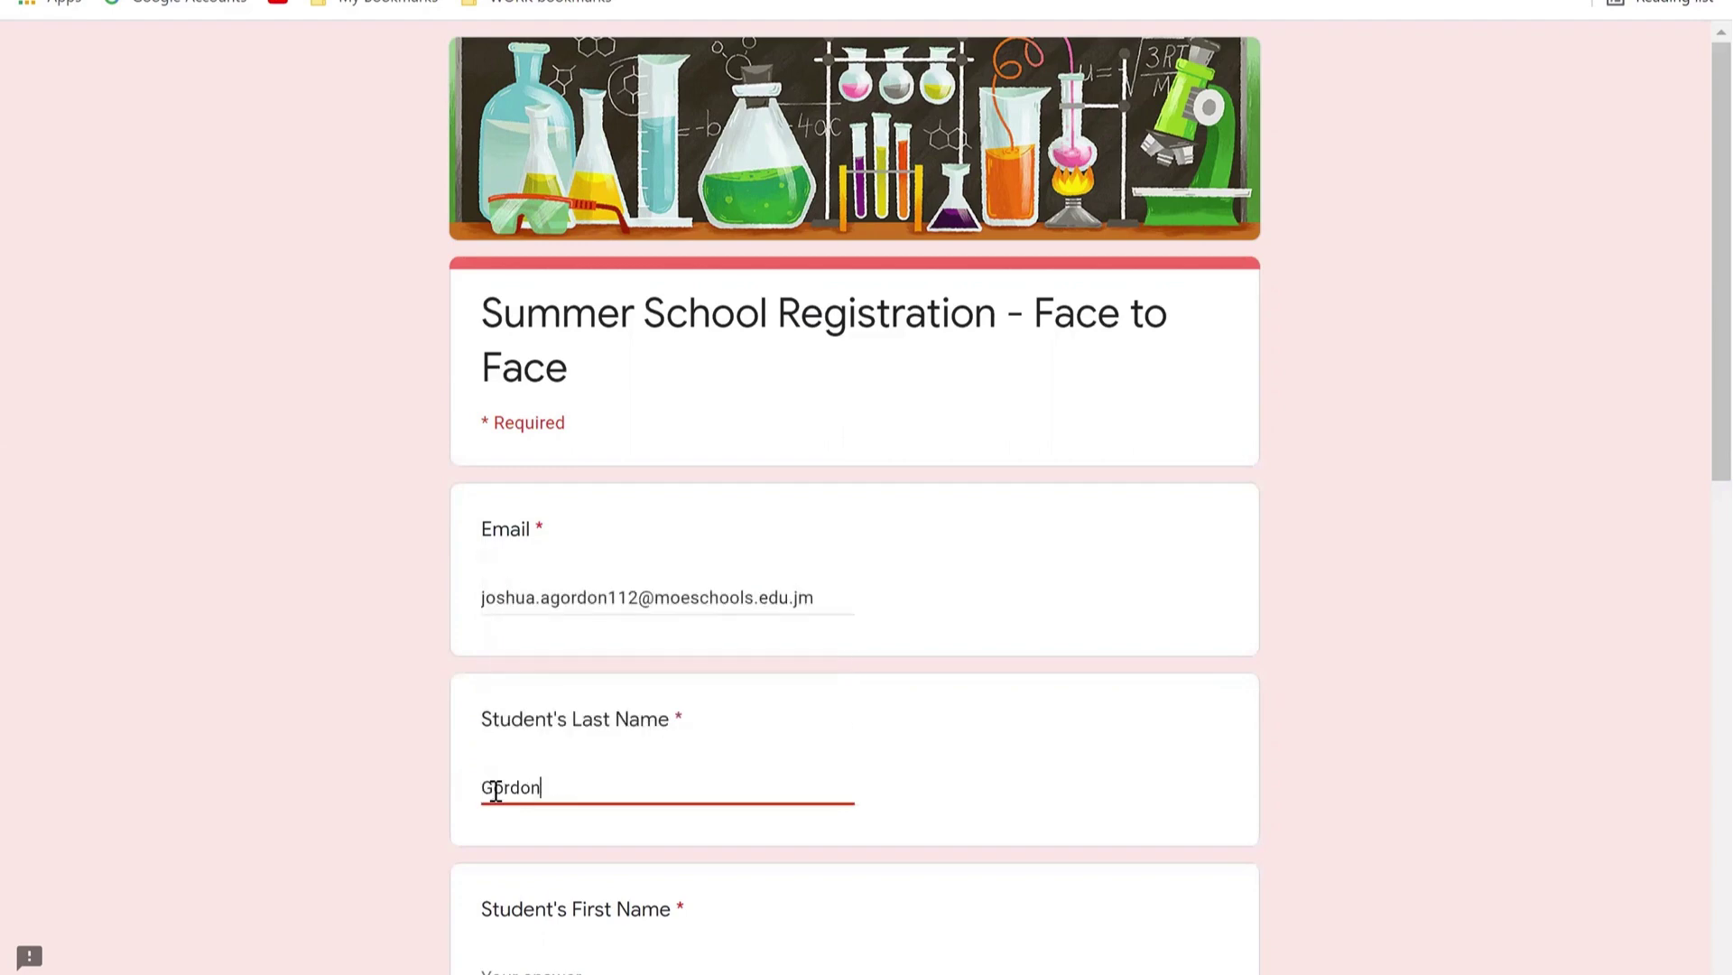
{"action": "left_click", "coordinate": [523, 964]}
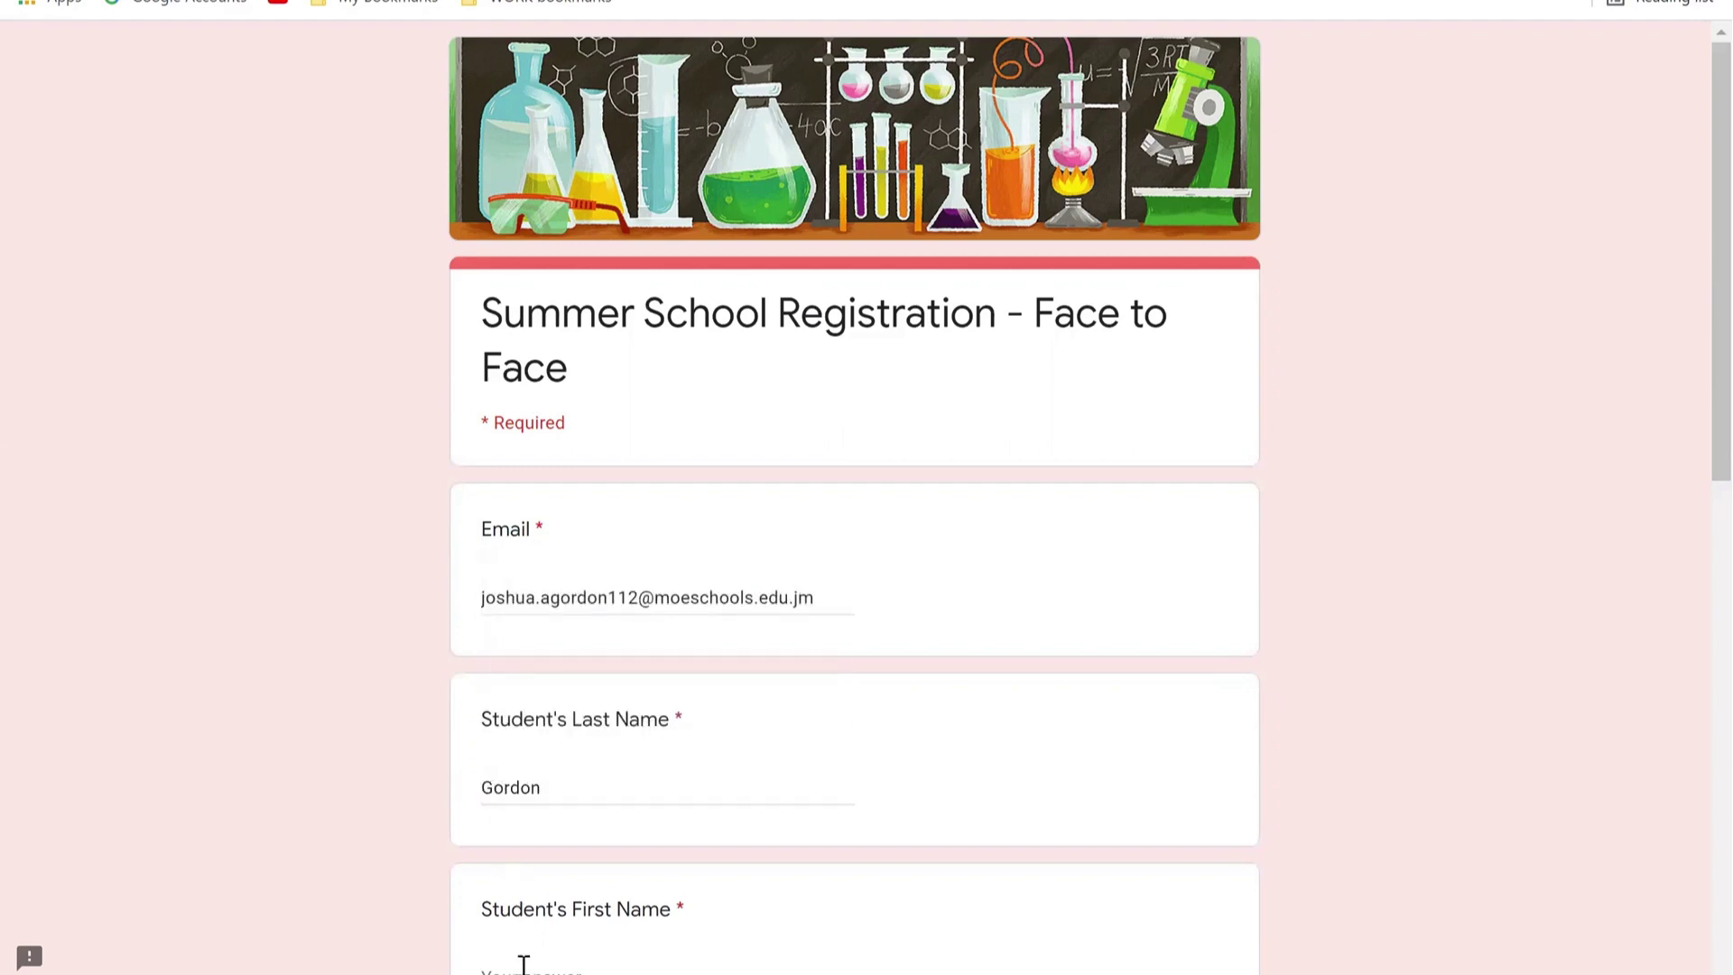
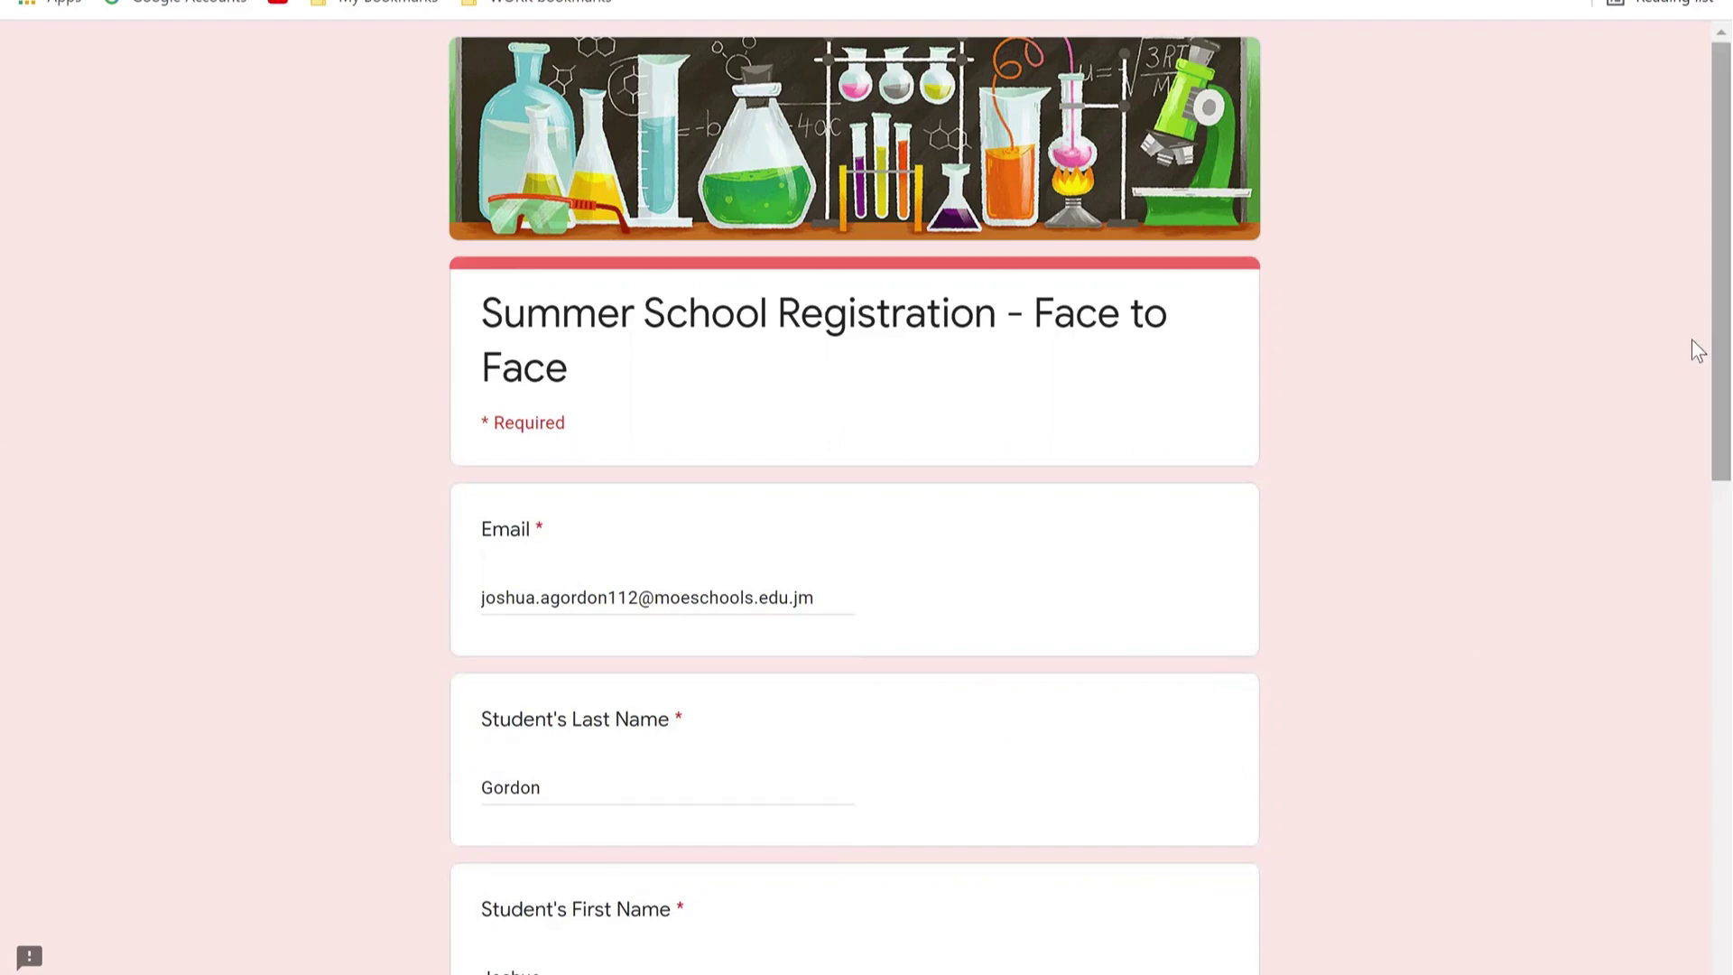
{"action": "scroll", "coordinate": [1696, 433], "scroll_direction": "down", "scroll_amount": 1}
{"action": "scroll", "coordinate": [1693, 533], "scroll_direction": "down", "scroll_amount": 4}
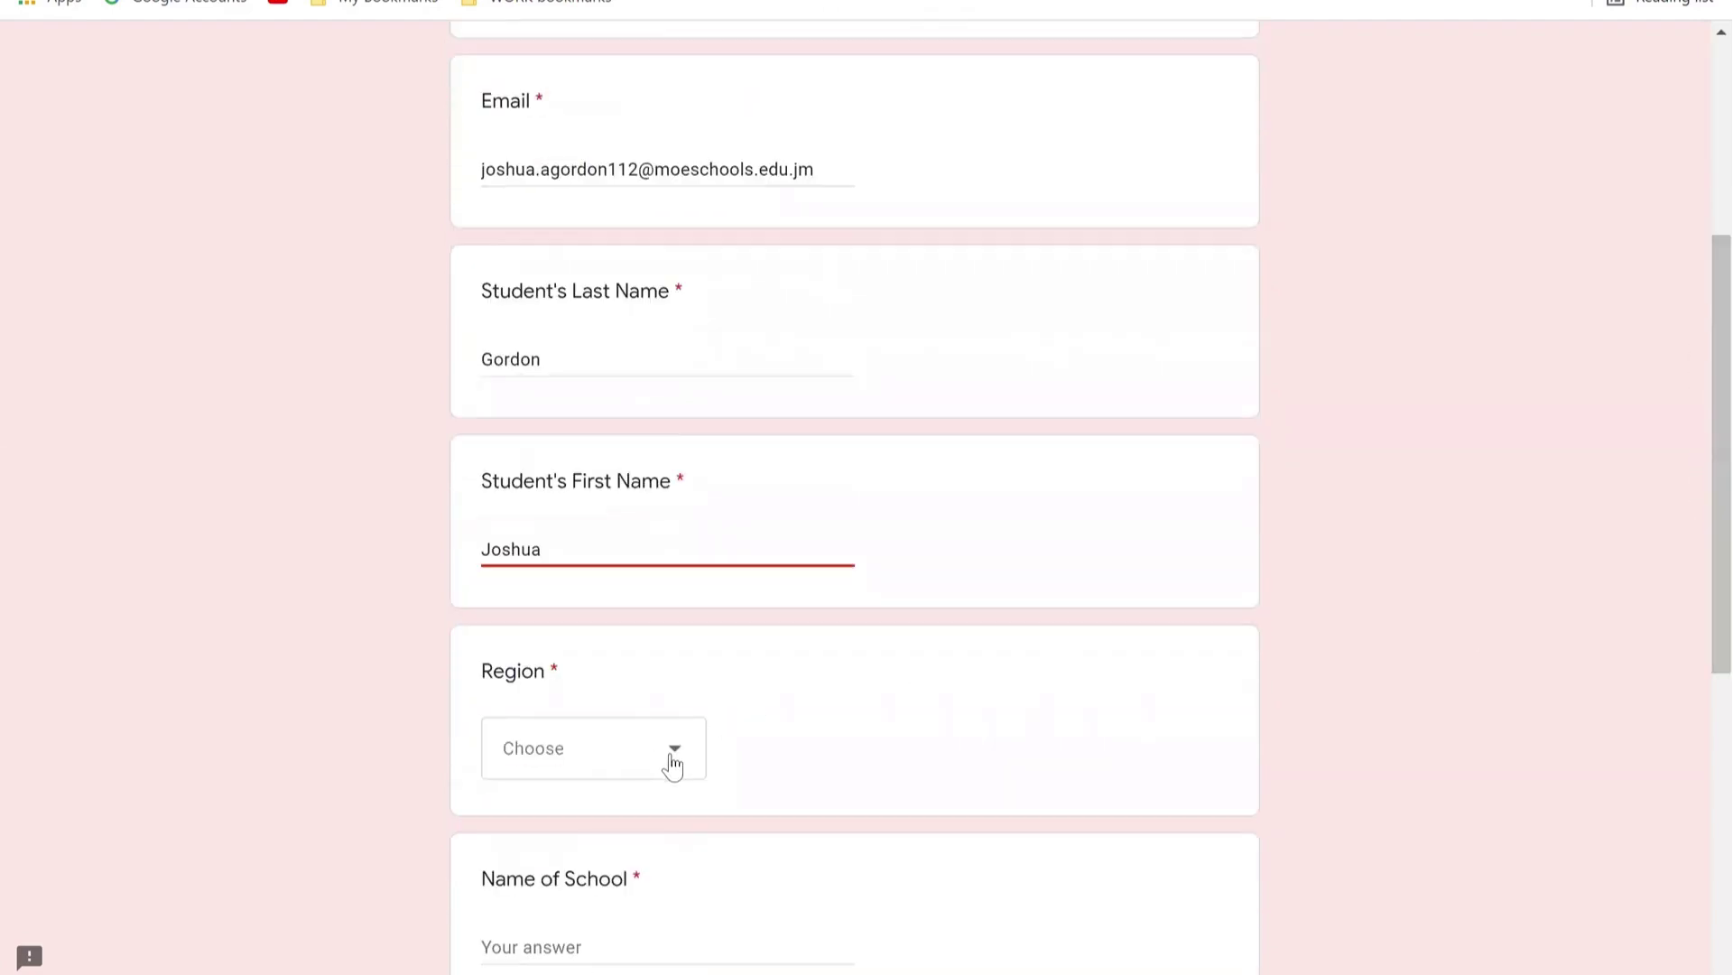
Step: Choose Region 1 in the Region dropdown
{"action": "left_click", "coordinate": [674, 767]}
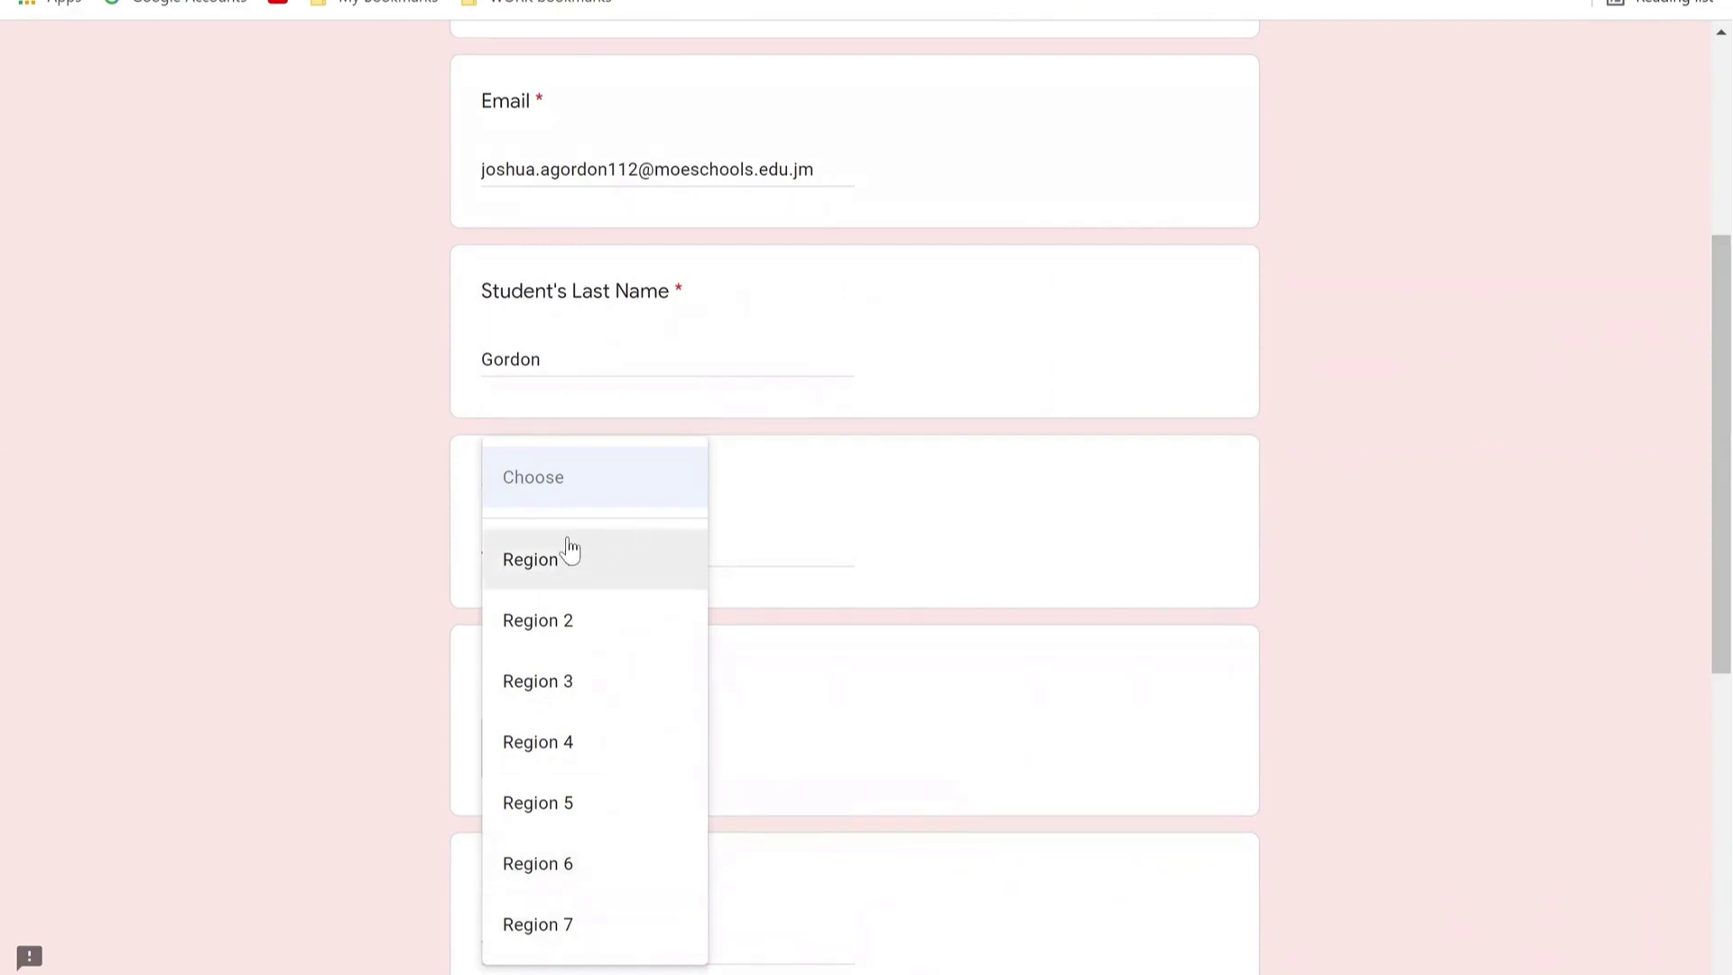
{"action": "left_click", "coordinate": [560, 582]}
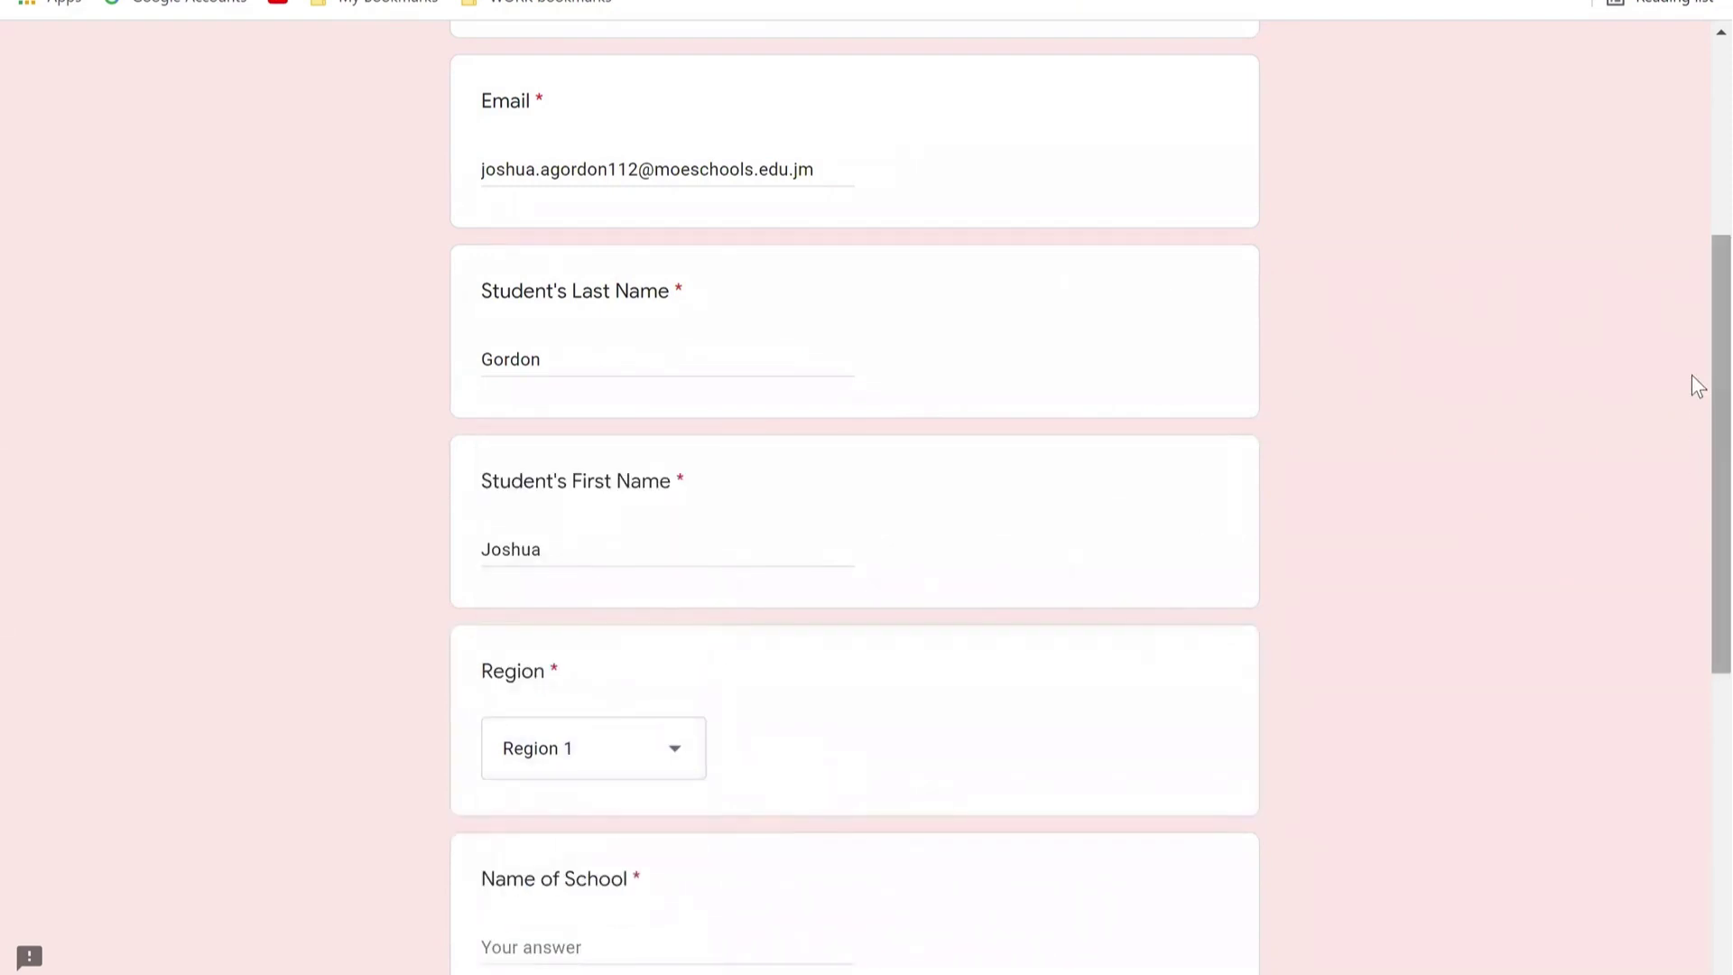
{"action": "scroll", "coordinate": [1692, 375], "scroll_direction": "down", "scroll_amount": 1}
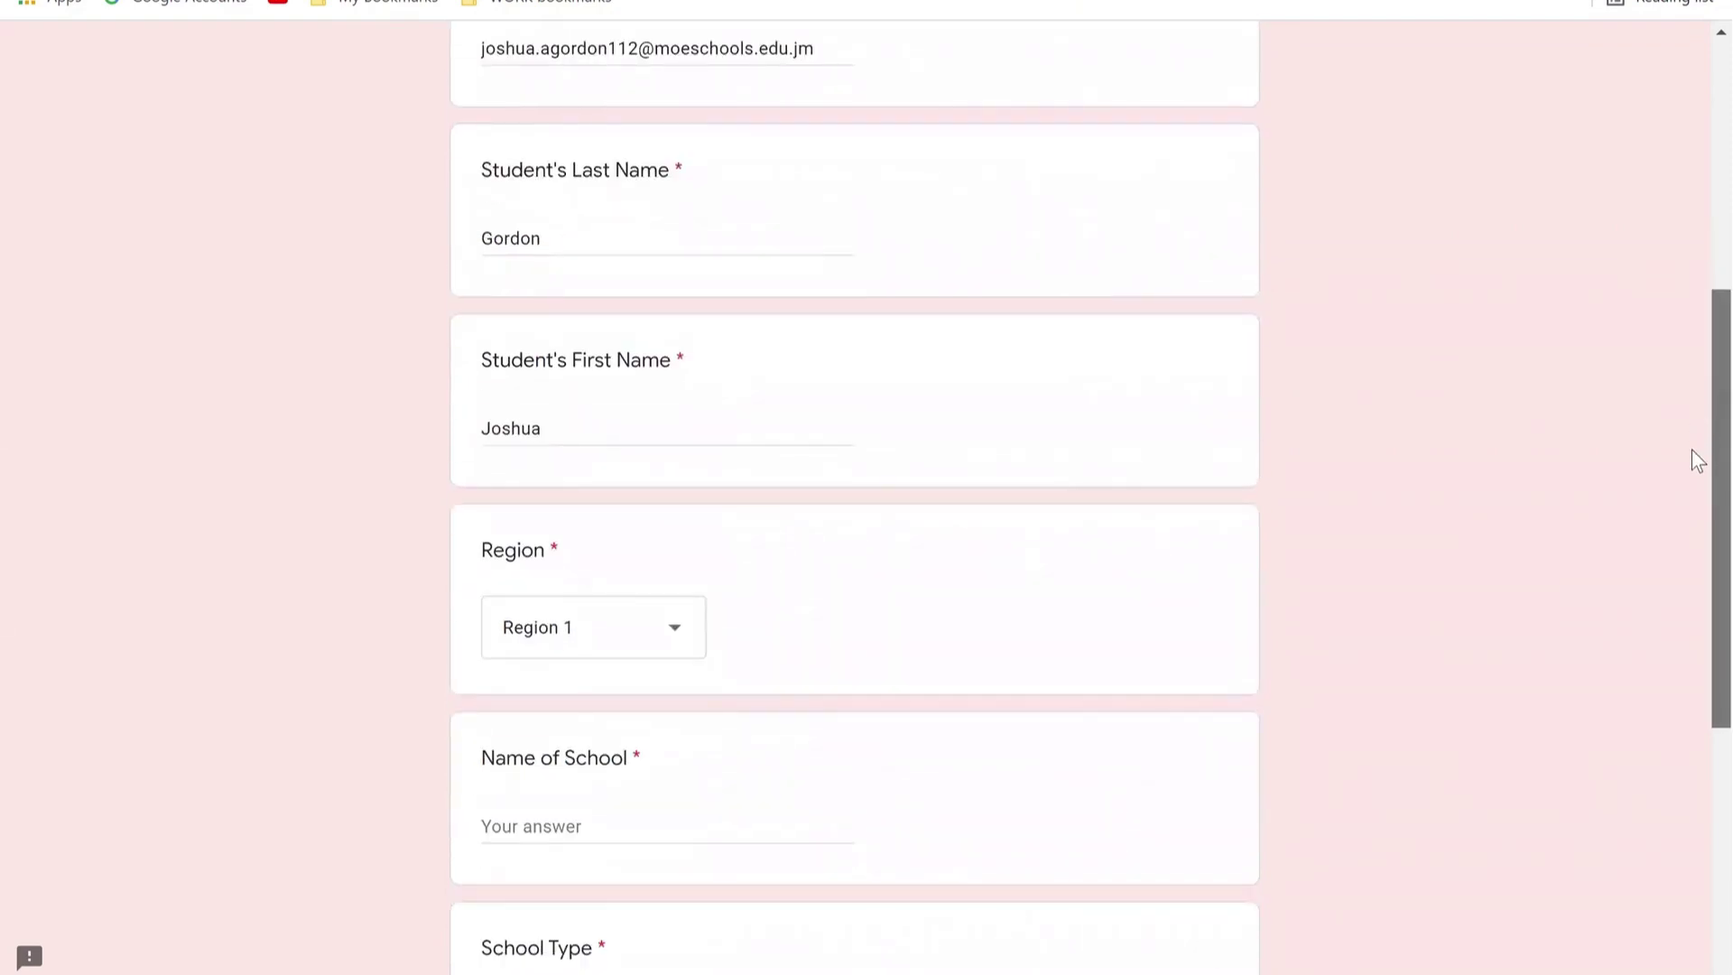
{"action": "scroll", "coordinate": [1691, 451], "scroll_direction": "down", "scroll_amount": 2}
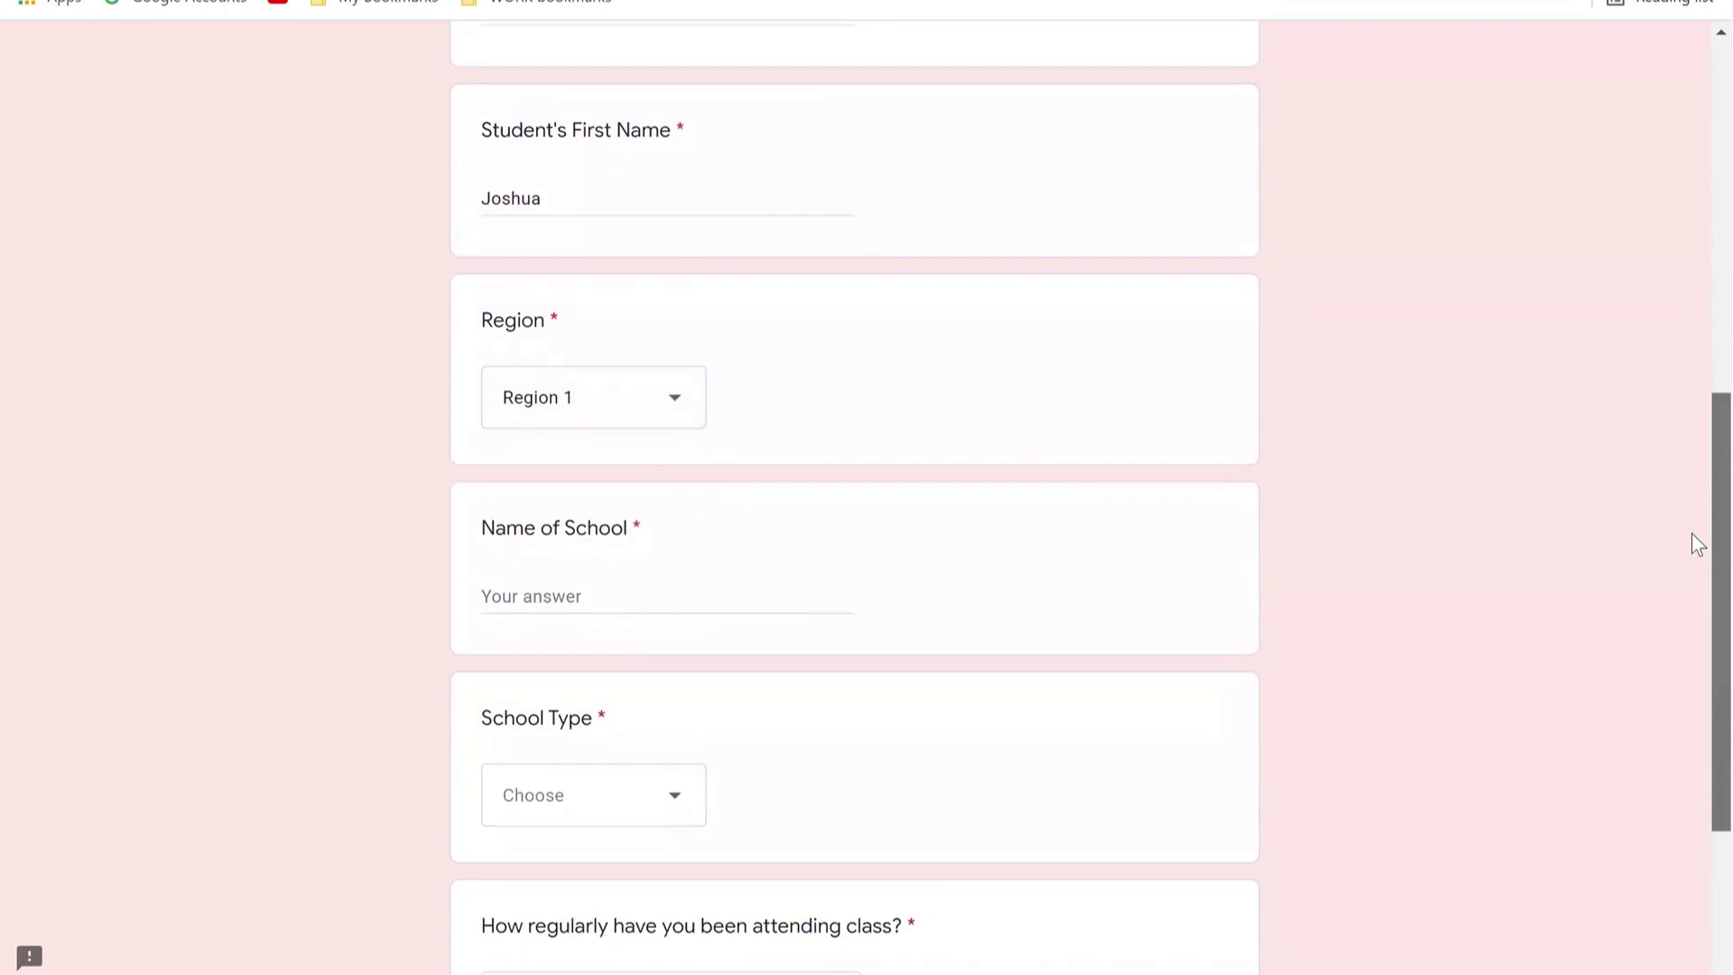
{"action": "scroll", "coordinate": [1691, 541], "scroll_direction": "down", "scroll_amount": 1}
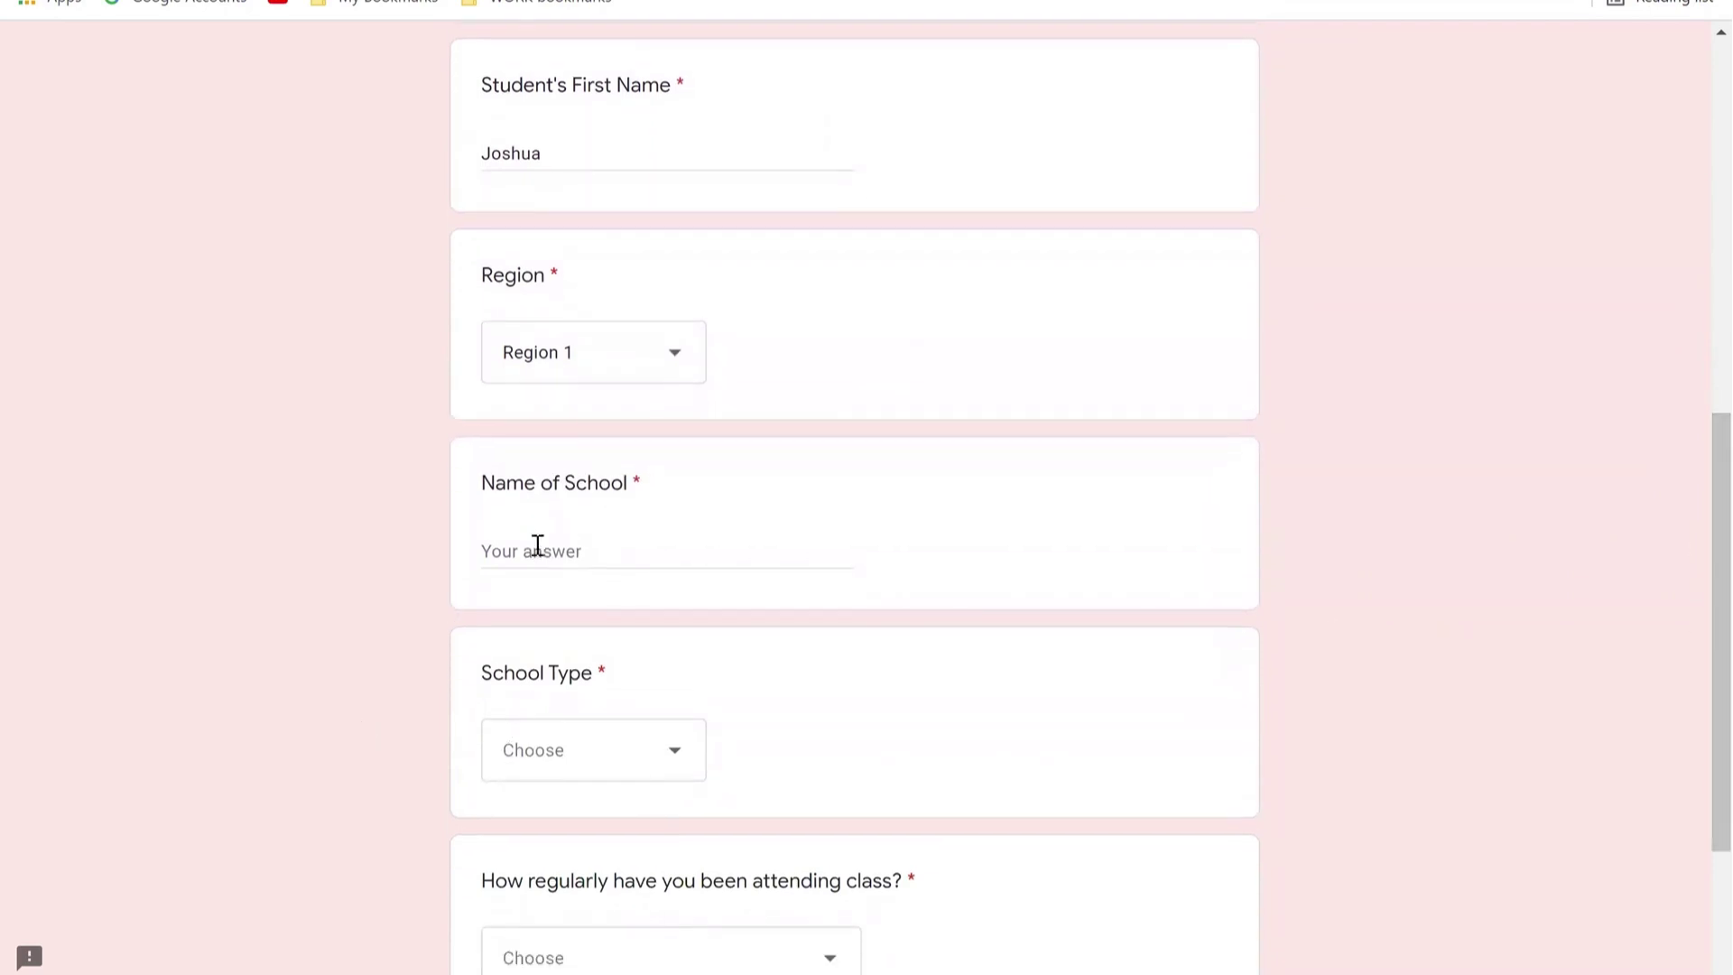
Step: Enter Happy Faces Academy as the school name and set School Type to Primary
{"action": "left_click", "coordinate": [569, 552]}
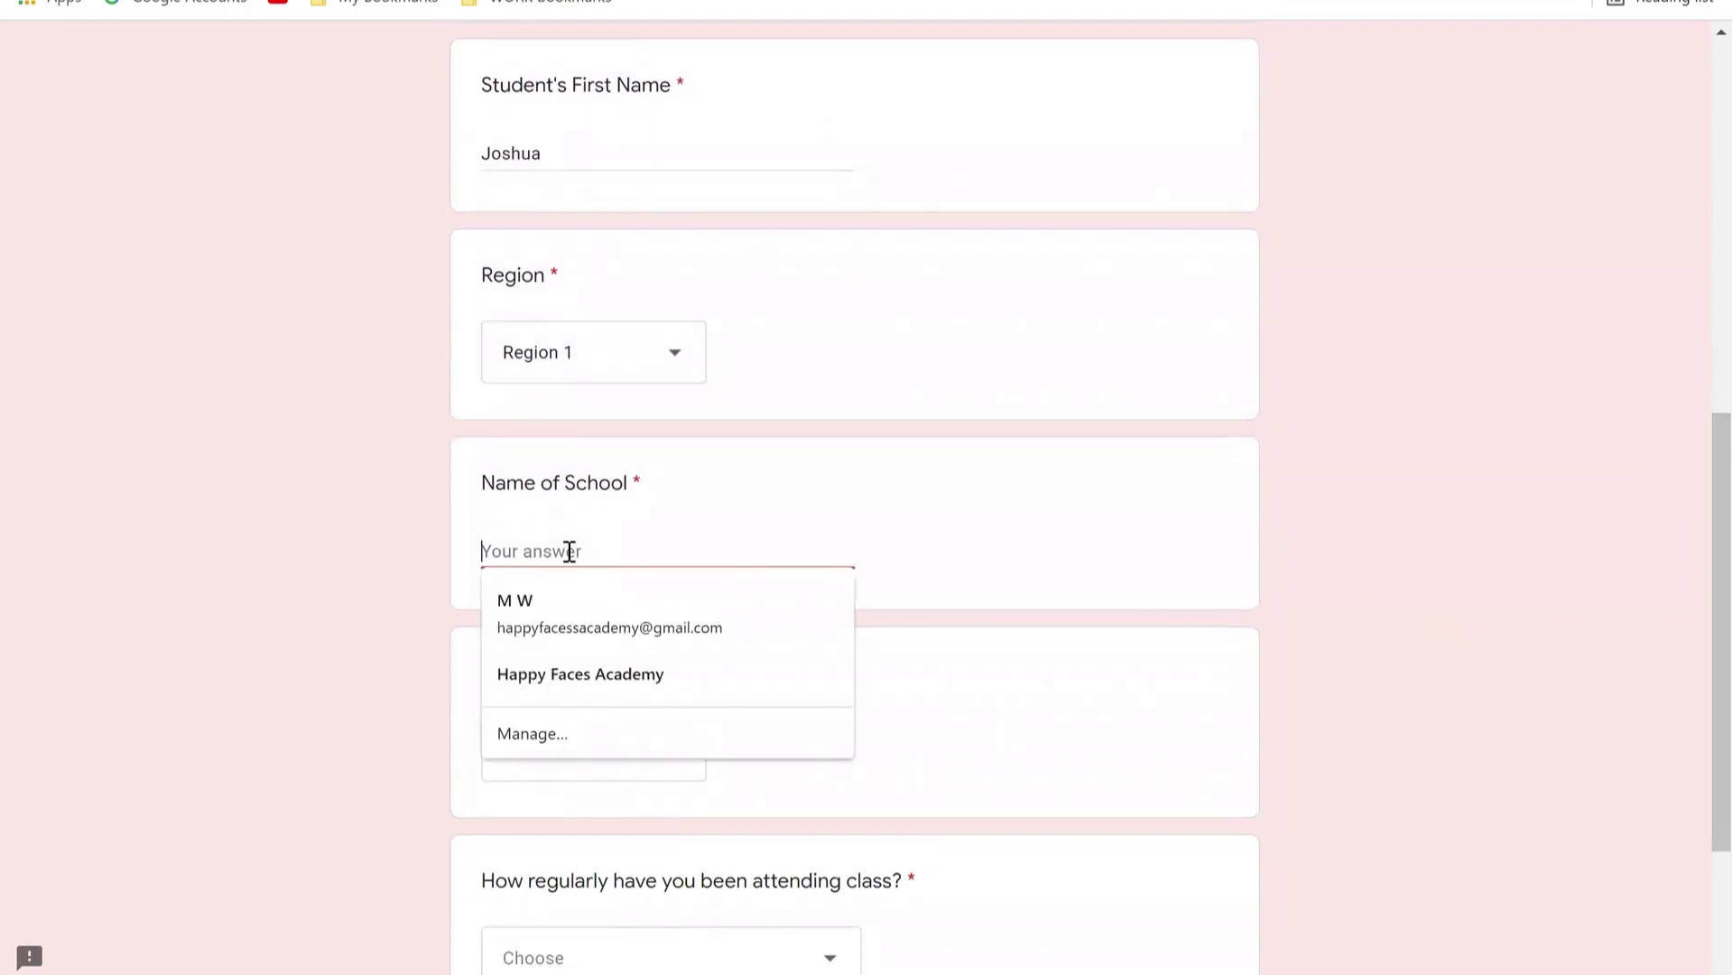
{"action": "type", "text": "Happy Faces Academy"}
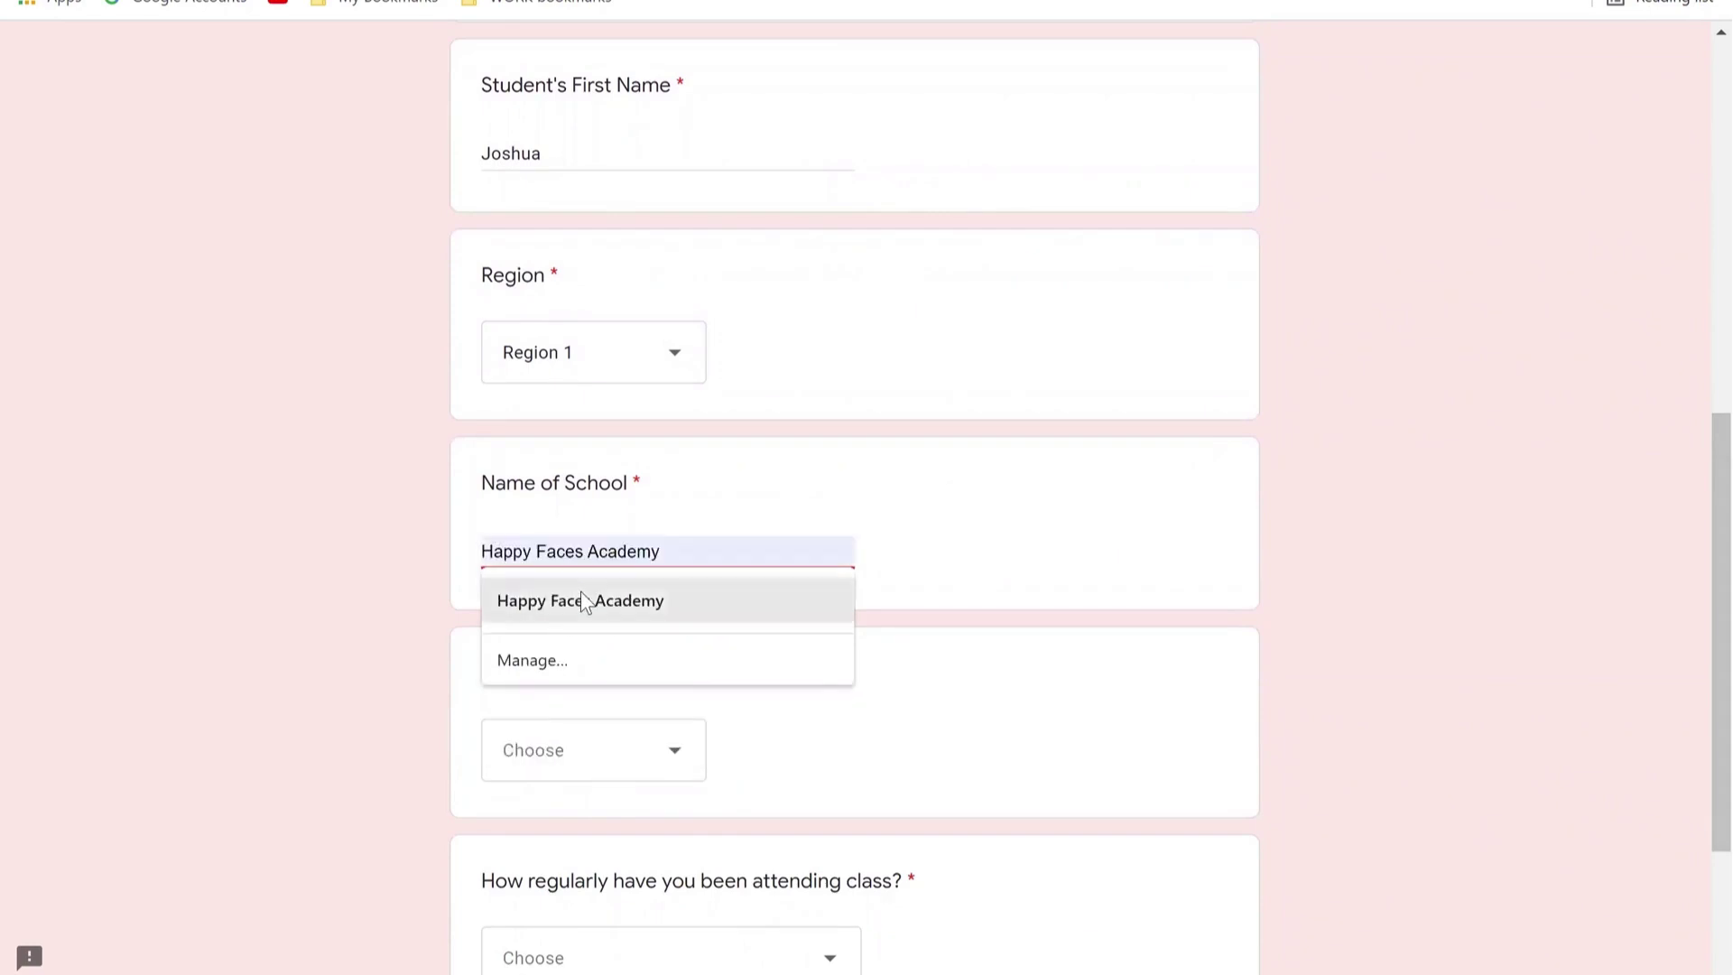
{"action": "left_click", "coordinate": [583, 596]}
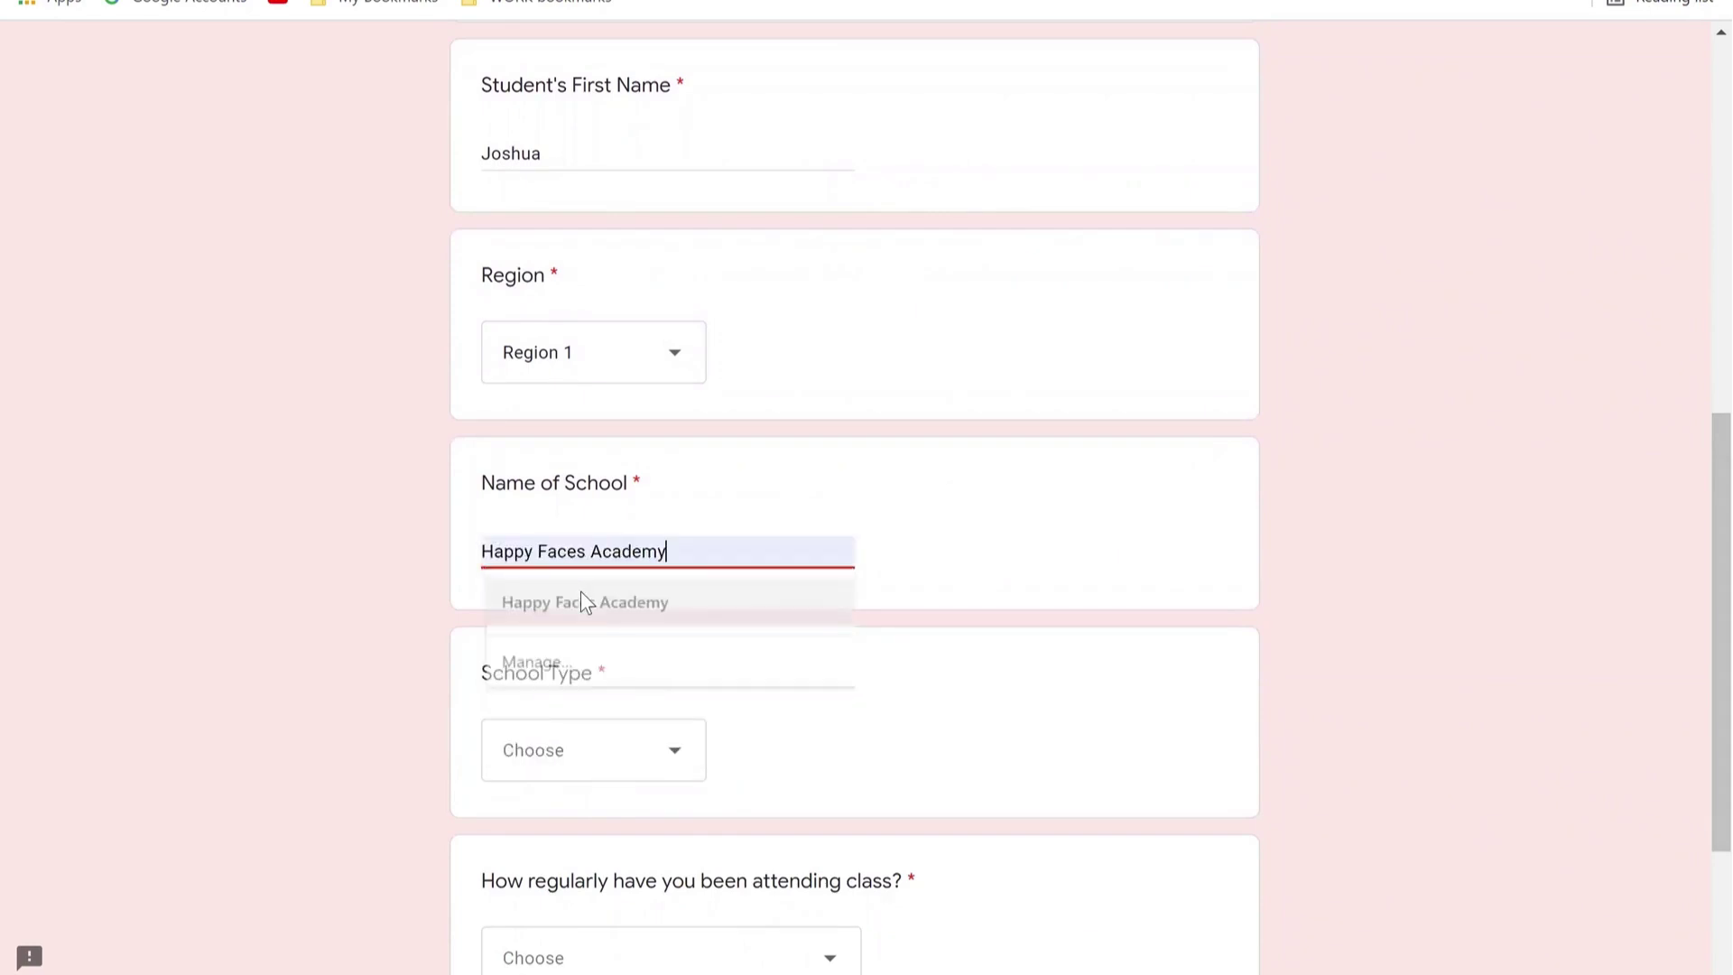
{"action": "left_click", "coordinate": [596, 758]}
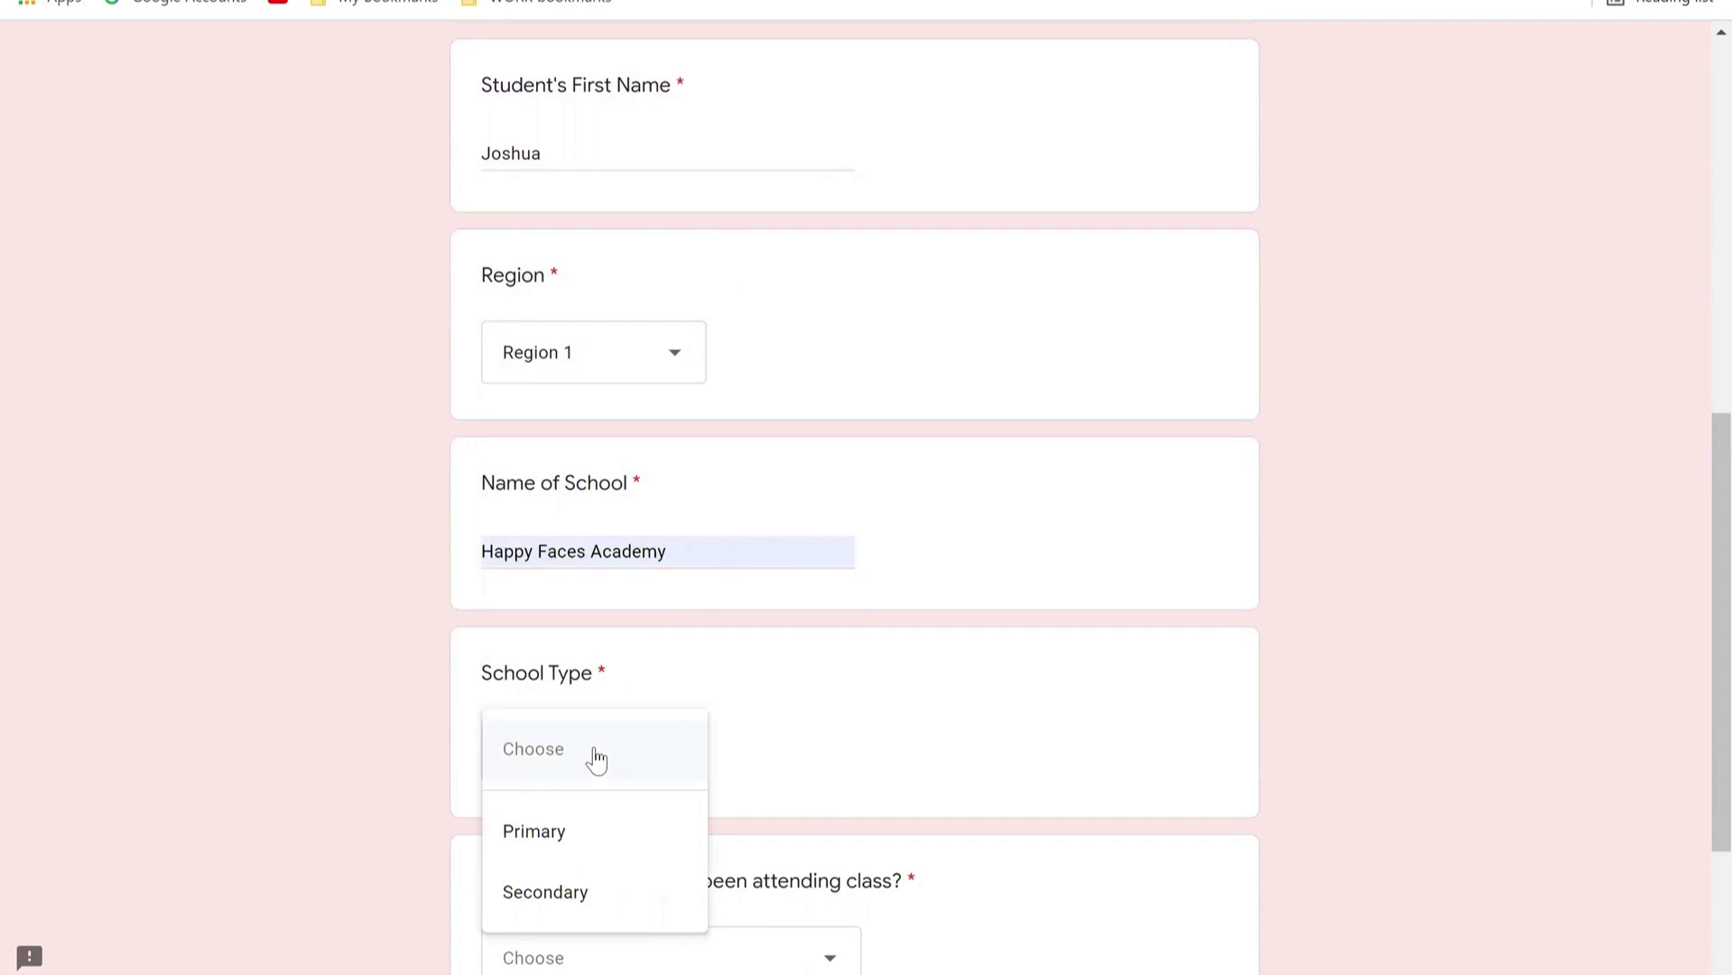
{"action": "left_click", "coordinate": [586, 831]}
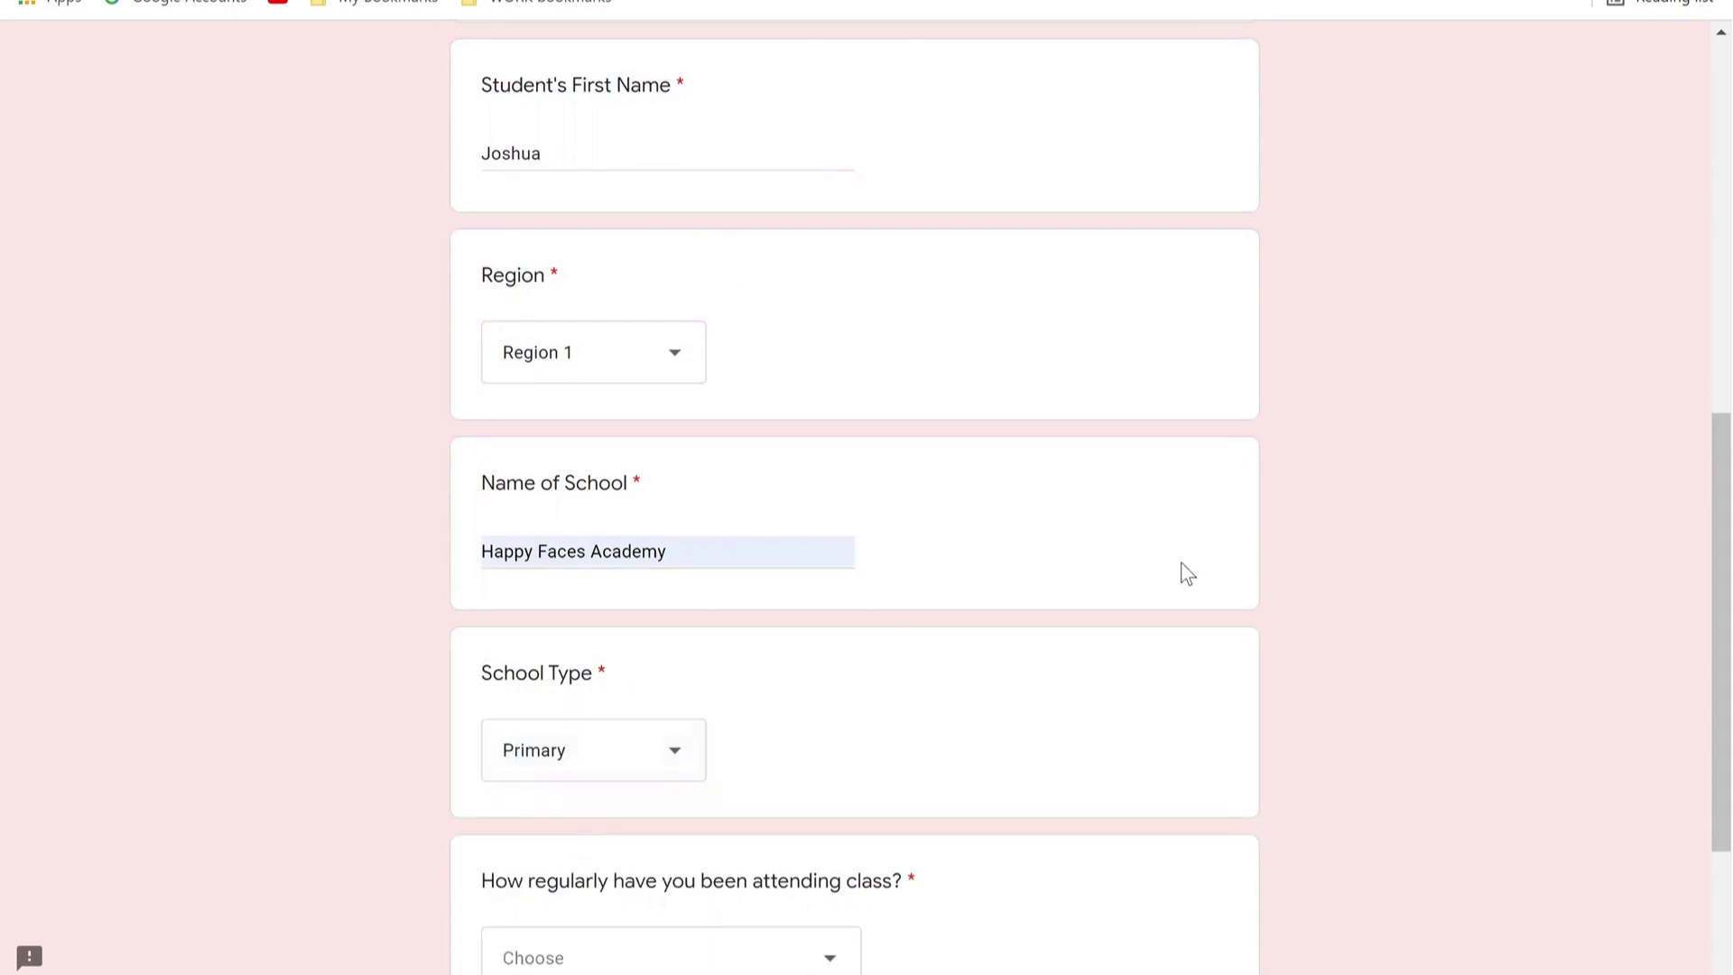
{"action": "scroll", "coordinate": [1692, 548], "scroll_direction": "down", "scroll_amount": 1}
{"action": "scroll", "coordinate": [1696, 605], "scroll_direction": "down", "scroll_amount": 1}
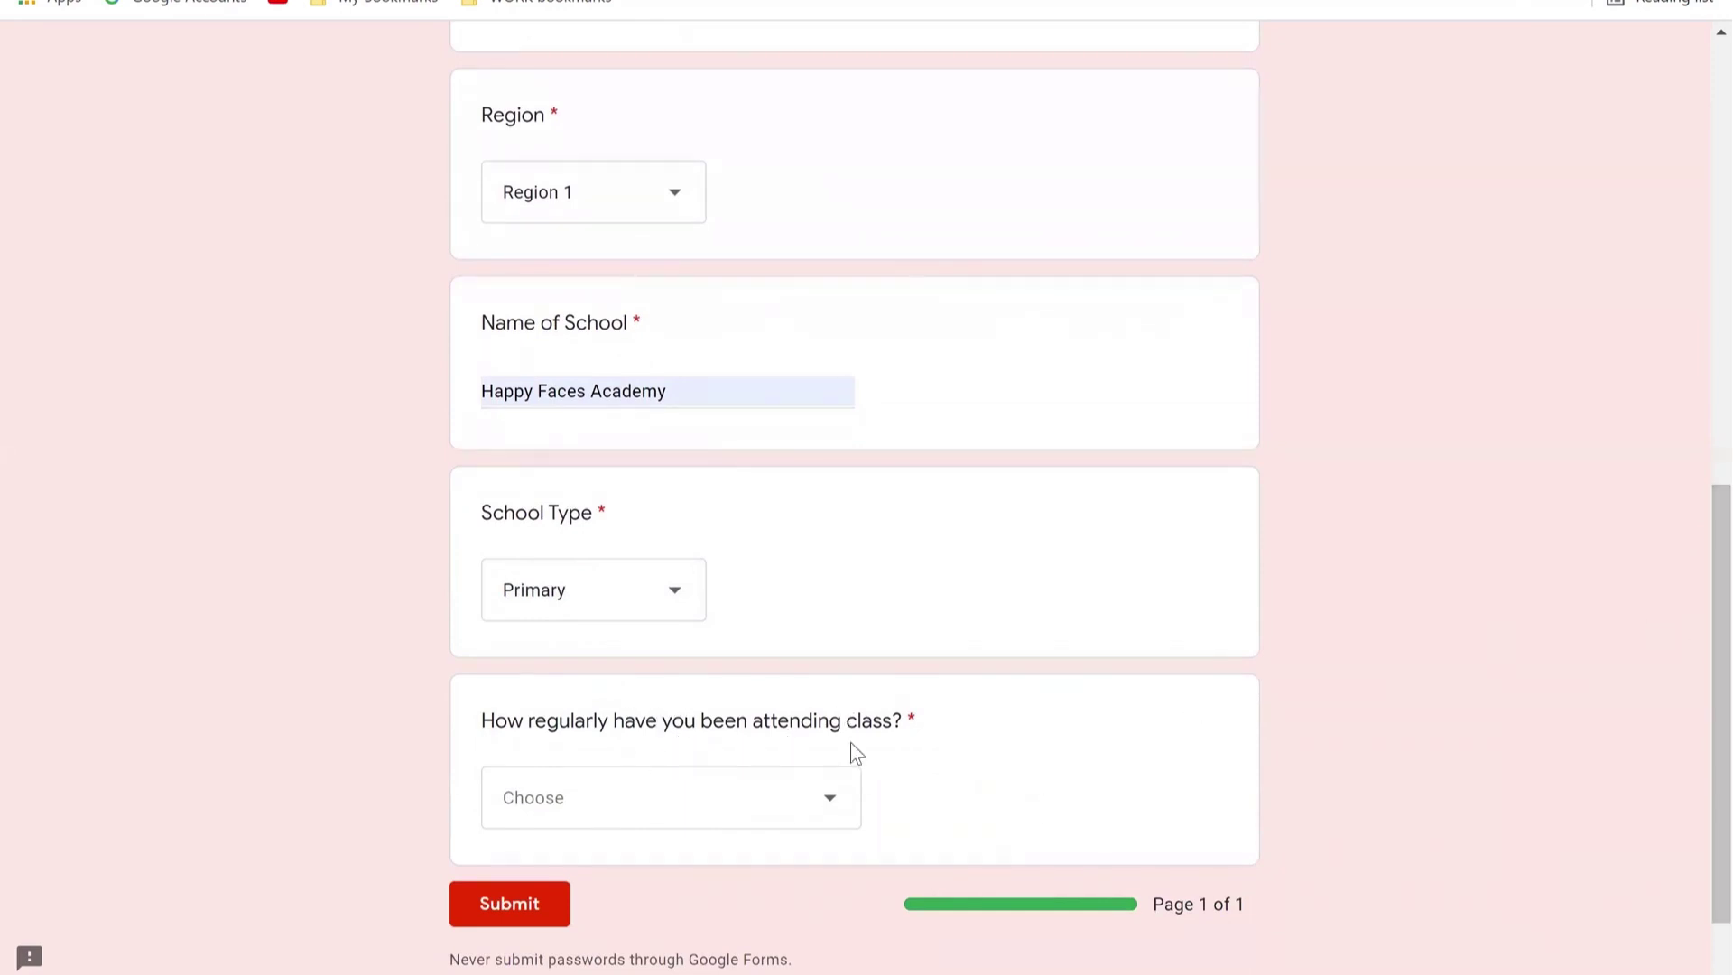
Step: Answer 'How regularly have you been attending class?' with 'Not very much for over a year'
{"action": "left_click", "coordinate": [835, 810]}
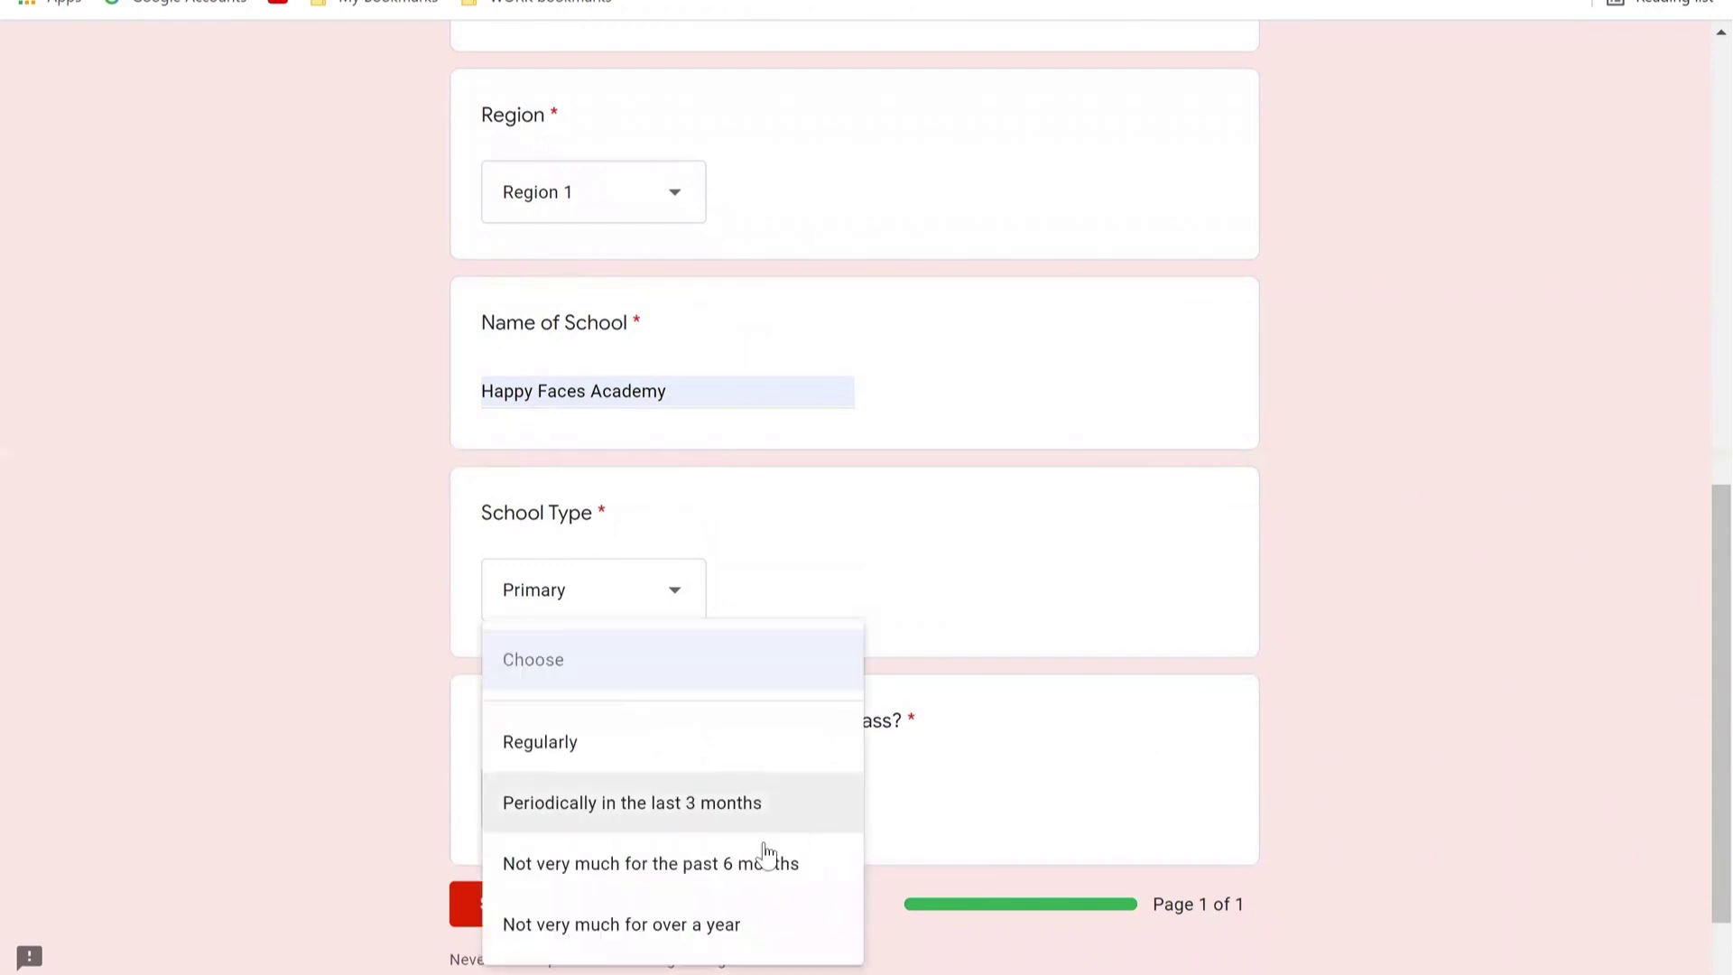
{"action": "left_click", "coordinate": [690, 930]}
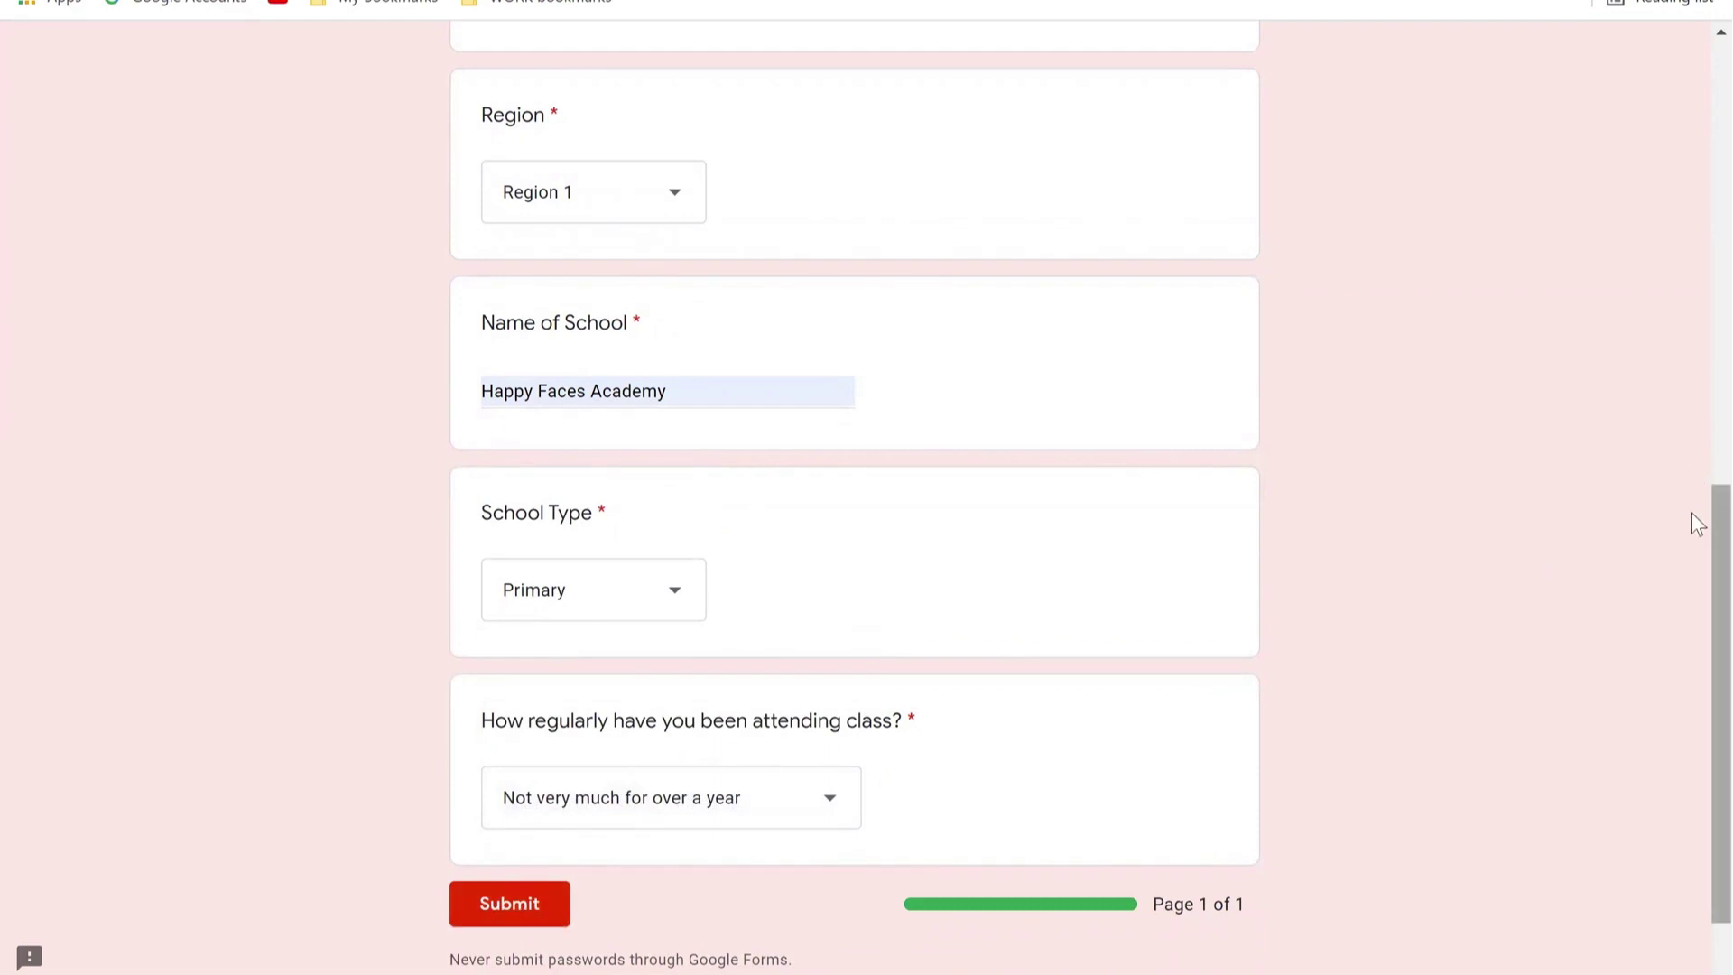
{"action": "scroll", "coordinate": [1697, 147], "scroll_direction": "up", "scroll_amount": 5}
{"action": "scroll", "coordinate": [1691, 136], "scroll_direction": "up", "scroll_amount": 5}
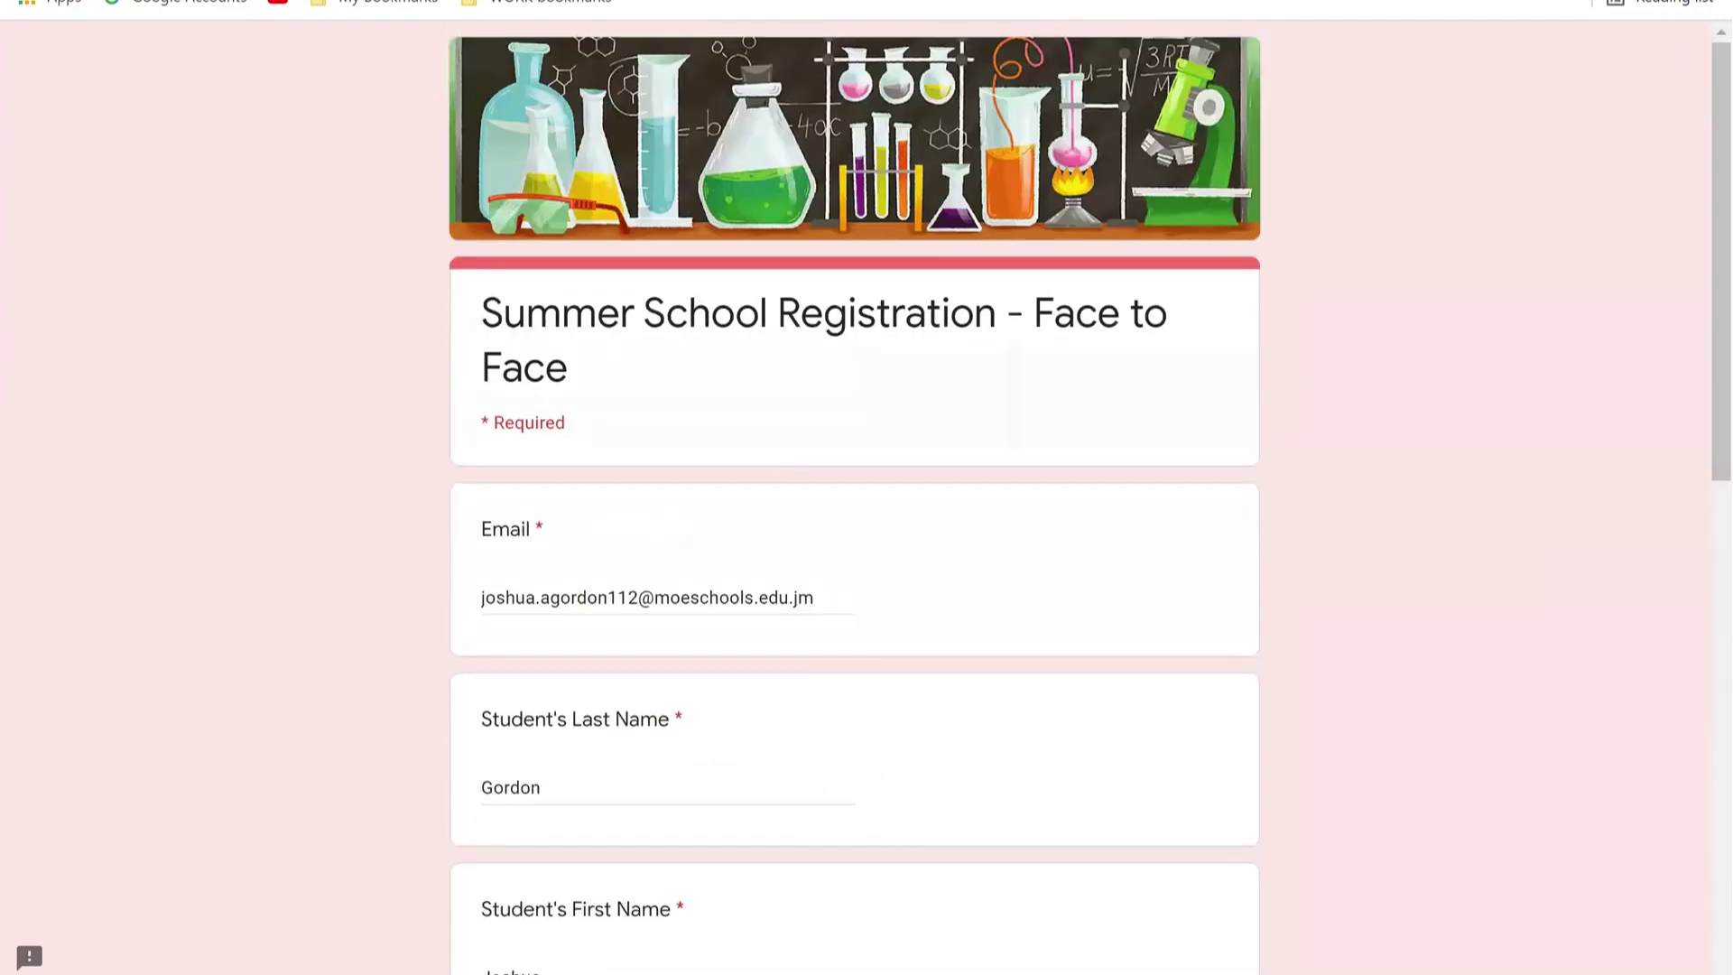
Step: Return to the Ministry resources page and open the 'EDUFOCAL - Student Registration Link'
{"action": "left_click", "coordinate": [136, 2]}
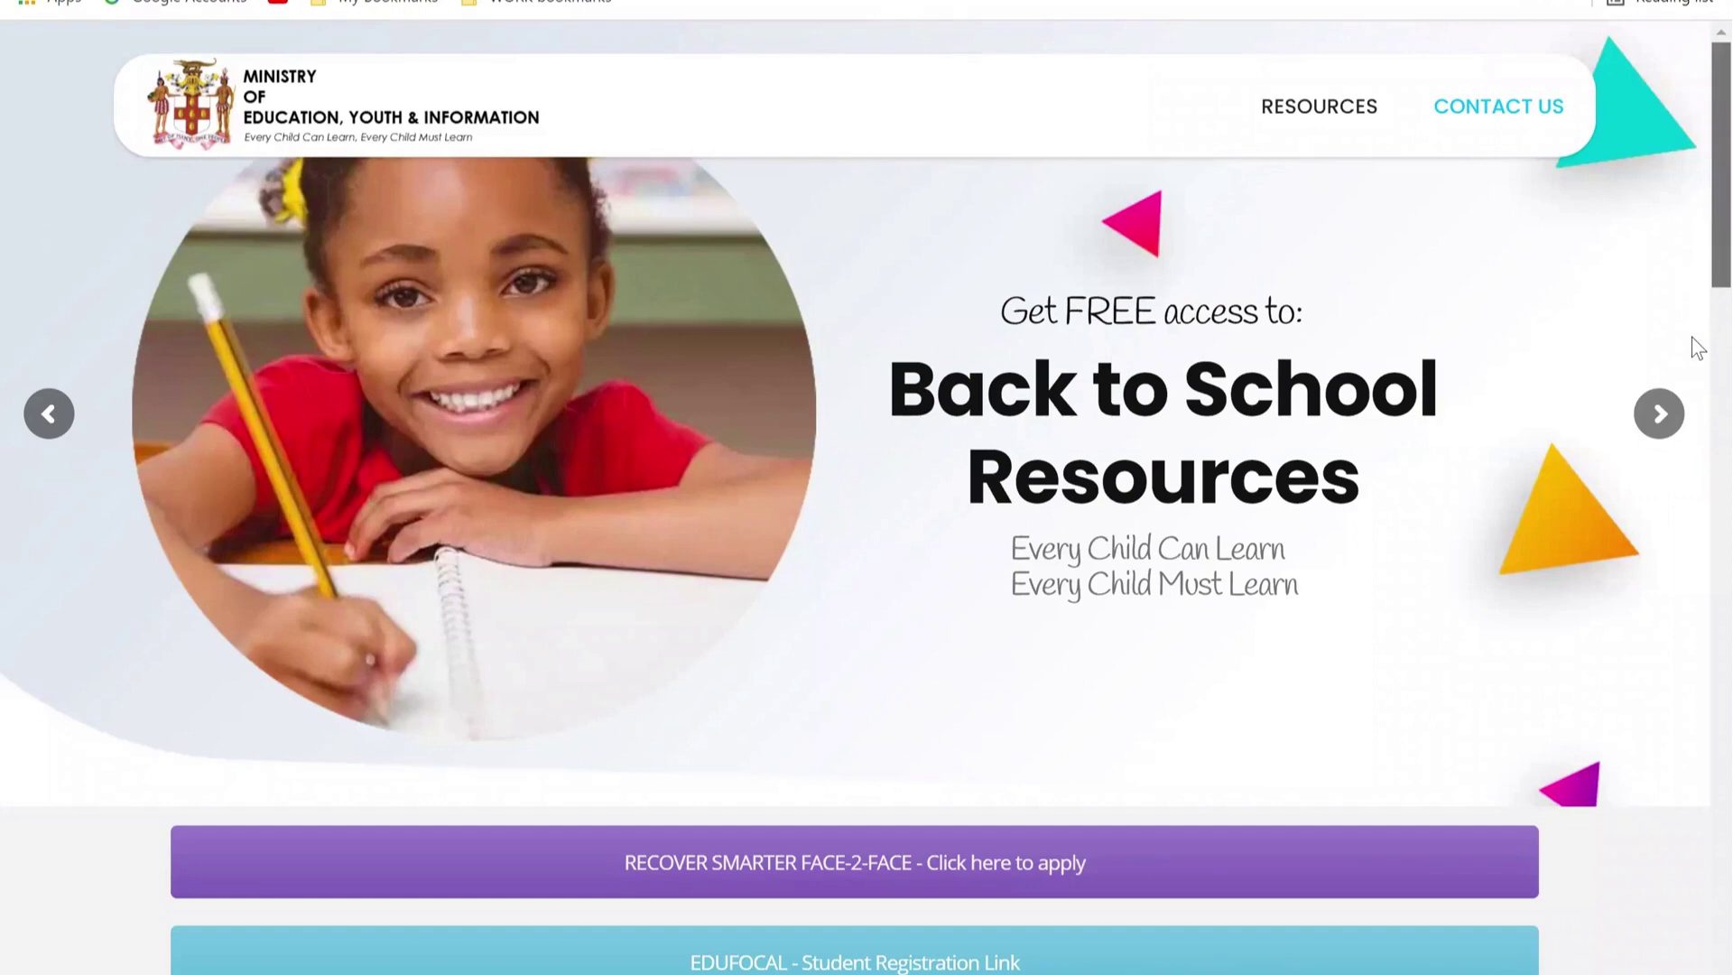
{"action": "scroll", "coordinate": [981, 730], "scroll_direction": "down", "scroll_amount": 3}
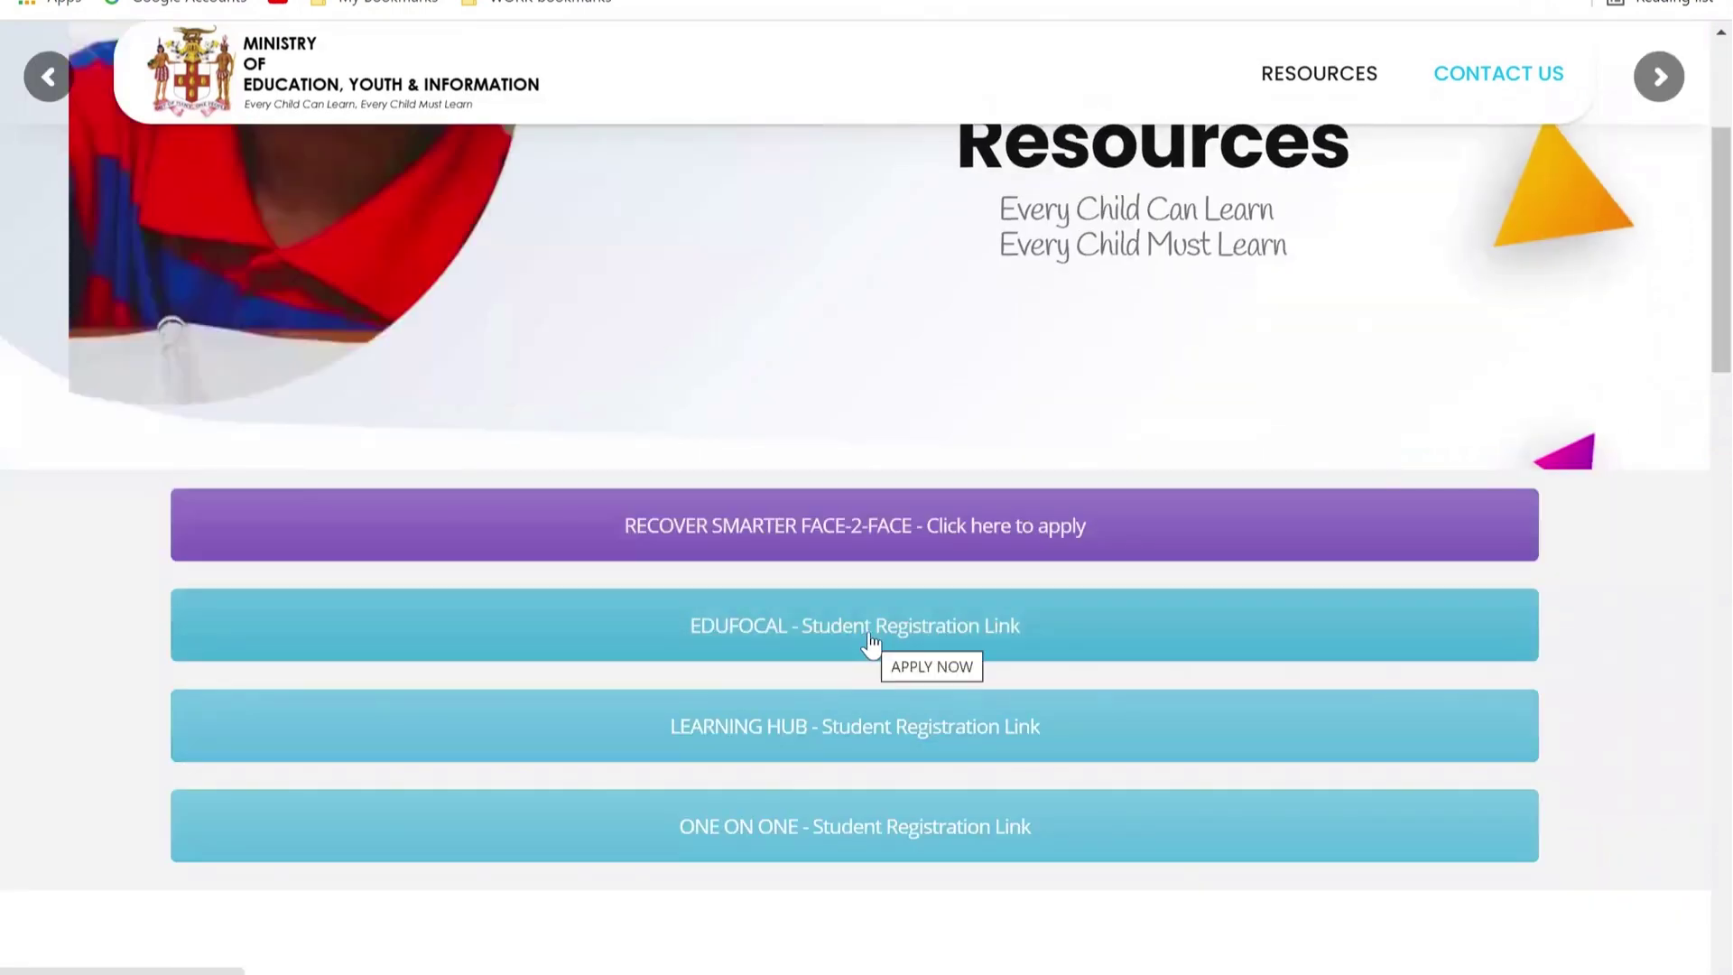
{"action": "left_click", "coordinate": [870, 643]}
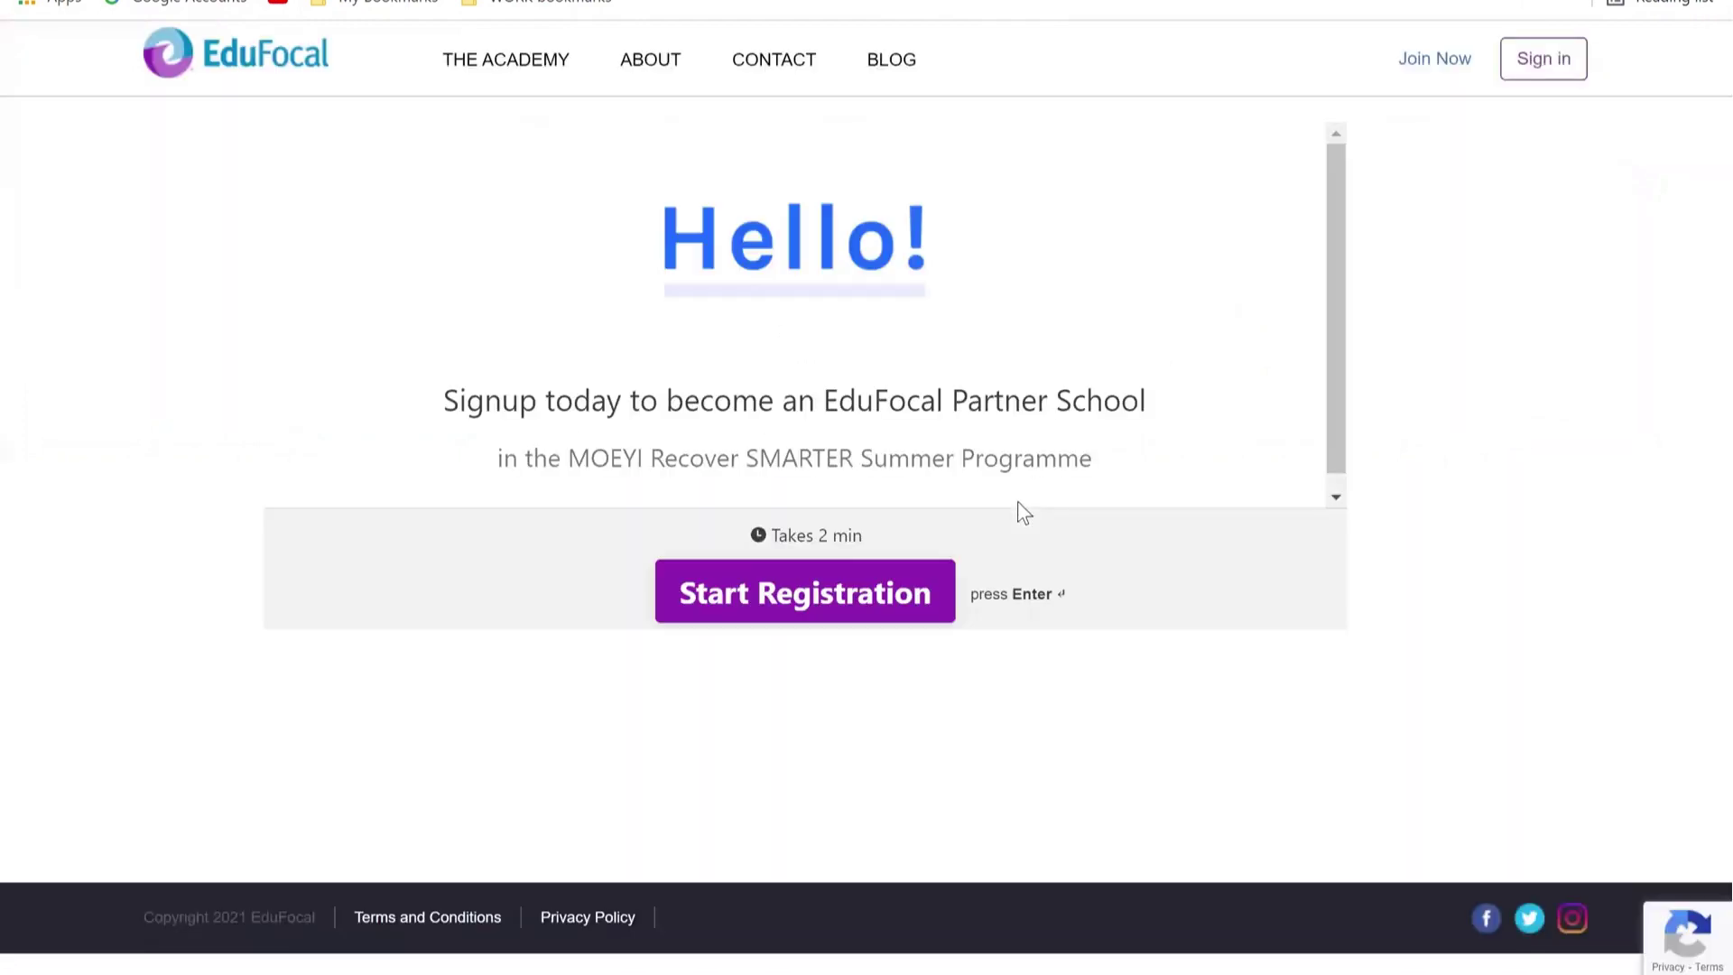
Step: Answer the first-name and last-name questions with the student's names, replacing stray text
{"action": "left_click", "coordinate": [883, 597]}
{"action": "type", "text": "bsjfhja"}
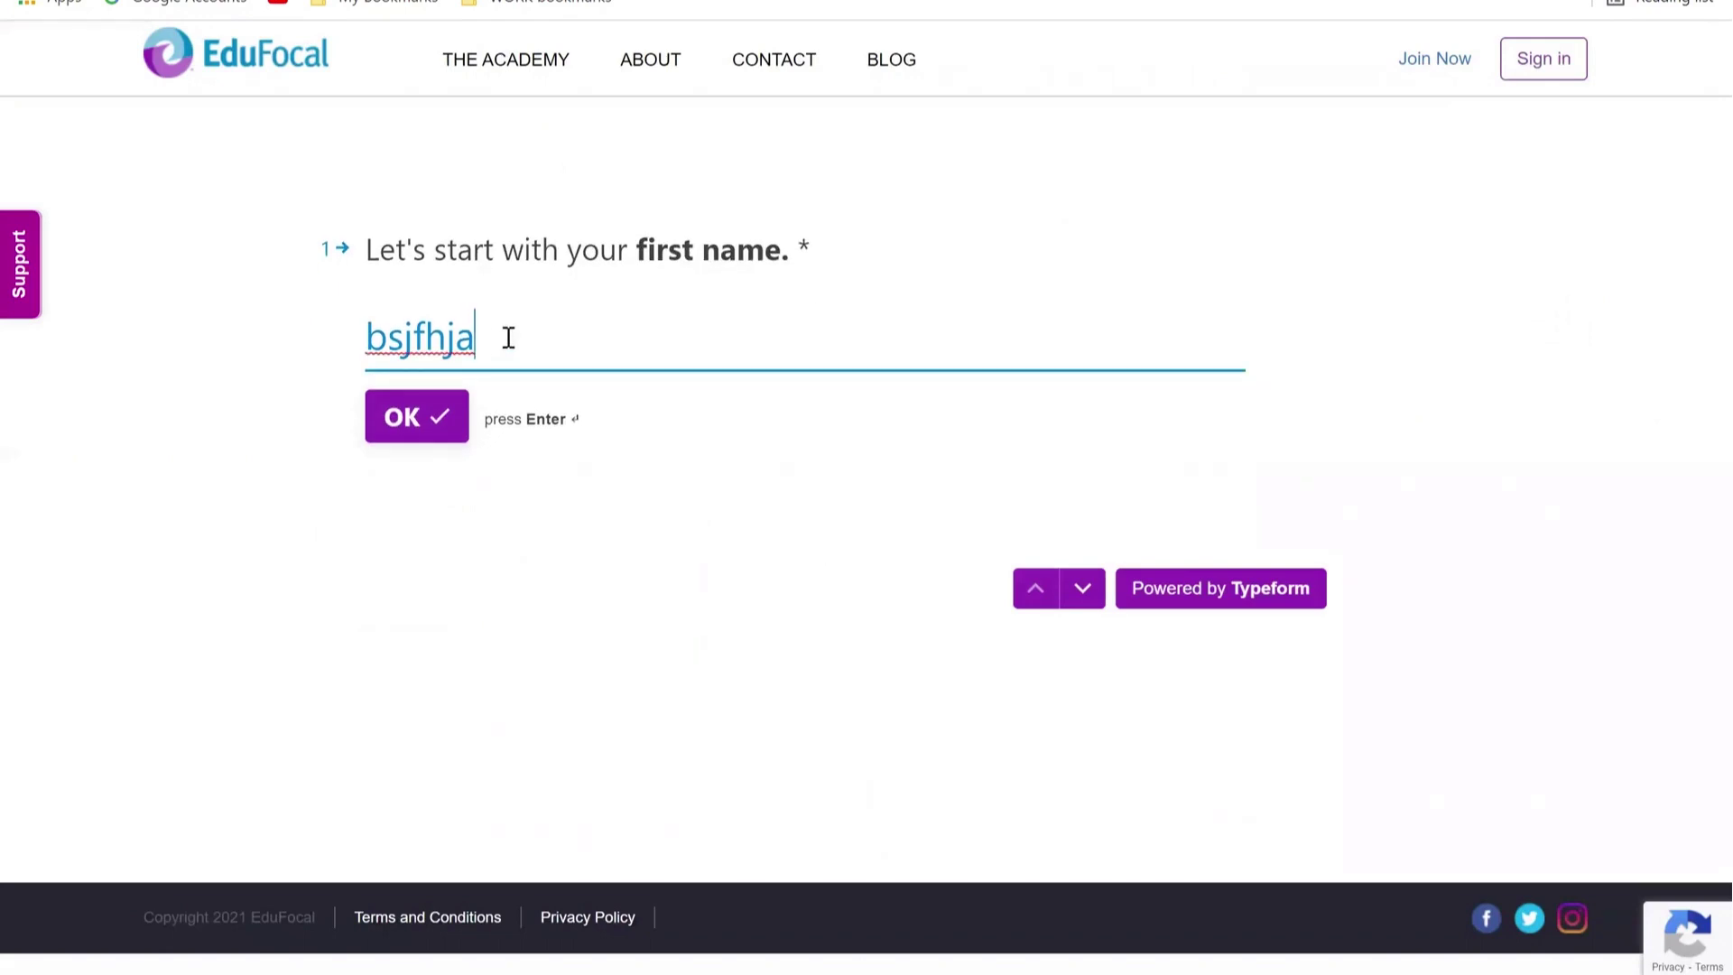
{"action": "left_click_drag", "start_coordinate": [507, 336], "coordinate": [240, 347]}
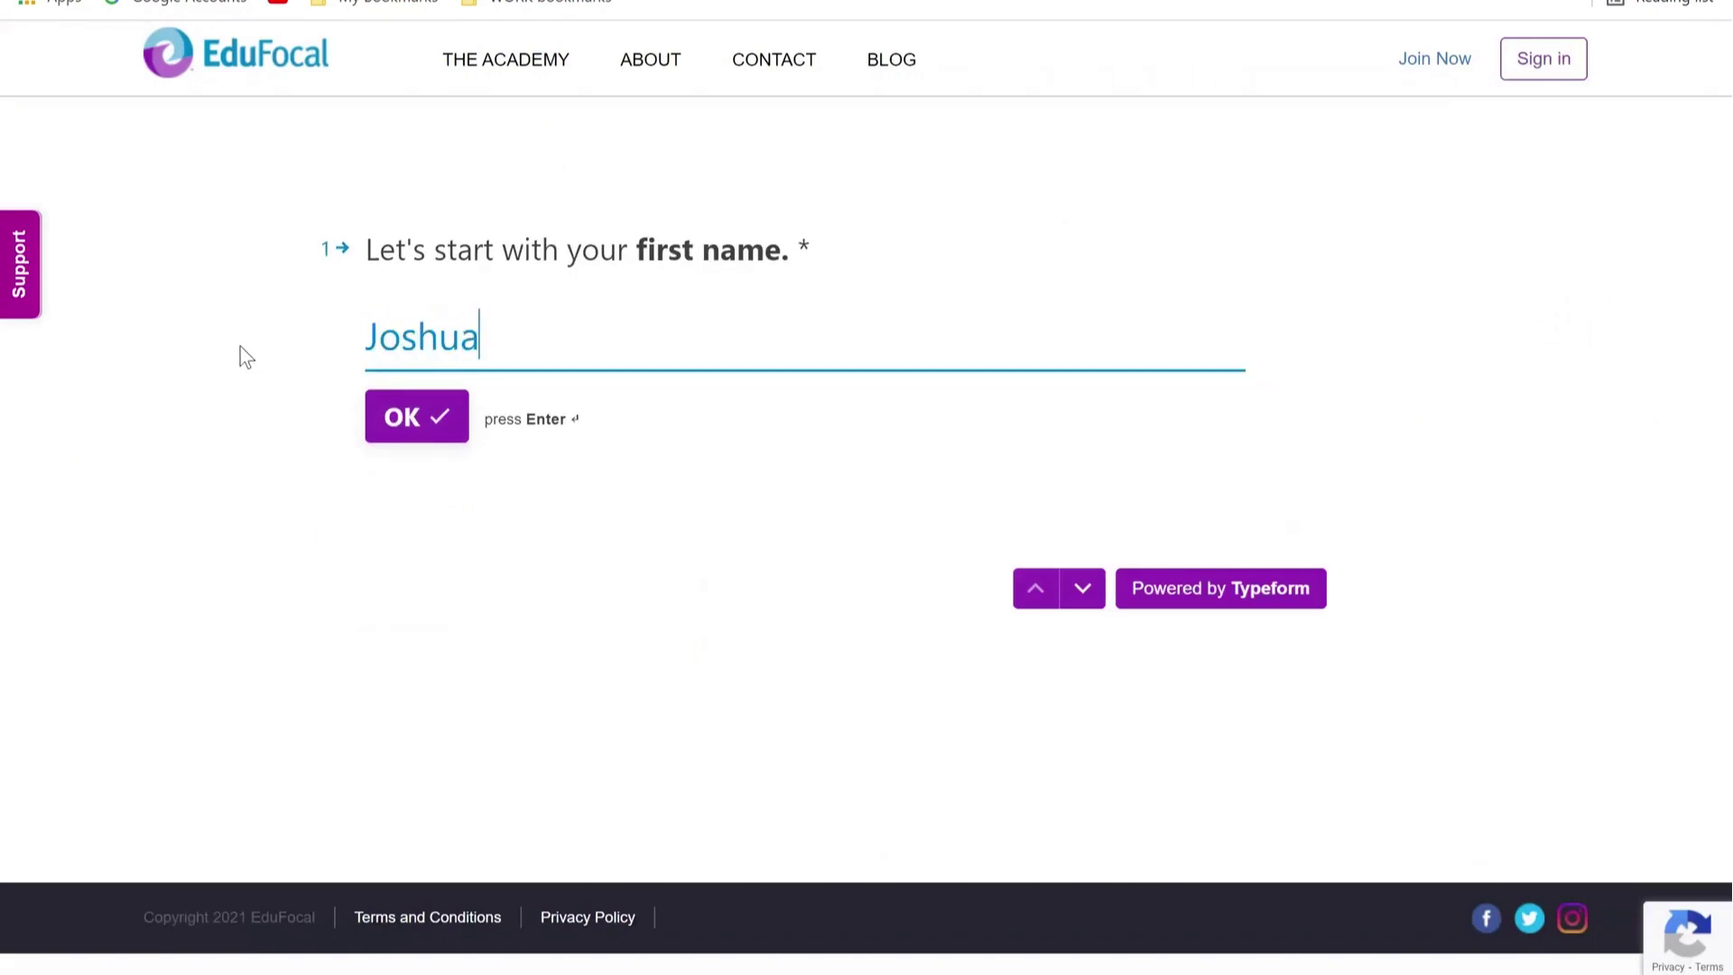
{"action": "left_click", "coordinate": [442, 426]}
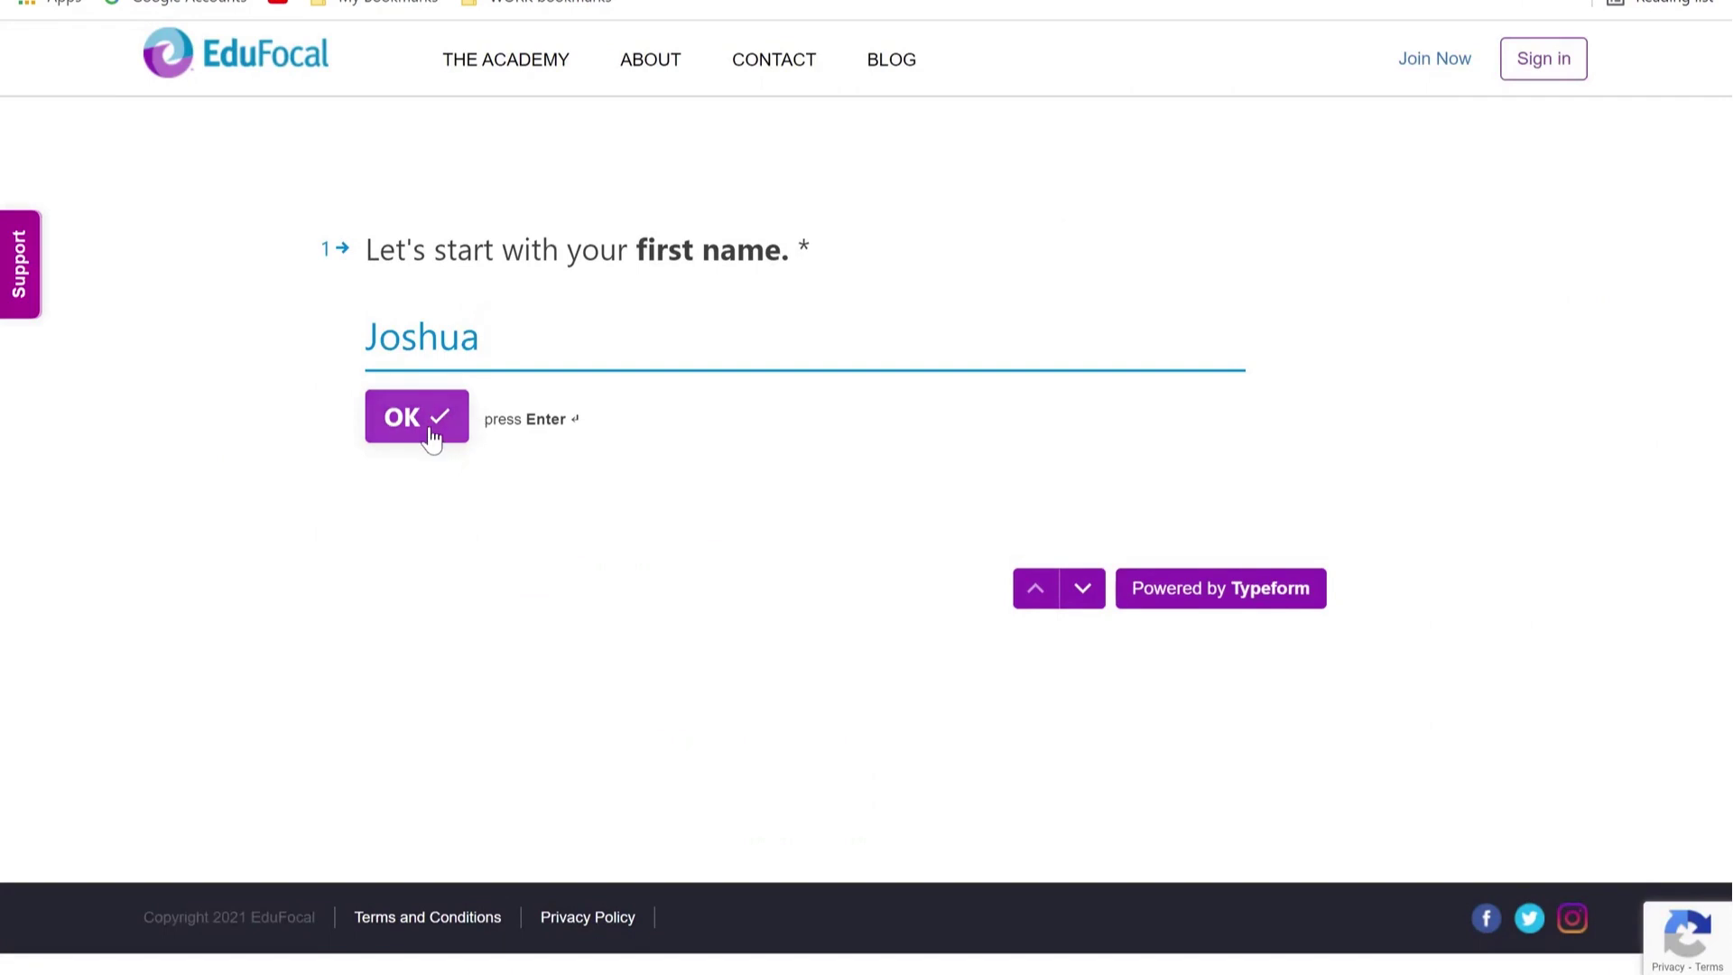
{"action": "type", "text": "nv,nvmn"}
{"action": "left_click_drag", "start_coordinate": [526, 341], "coordinate": [241, 347]}
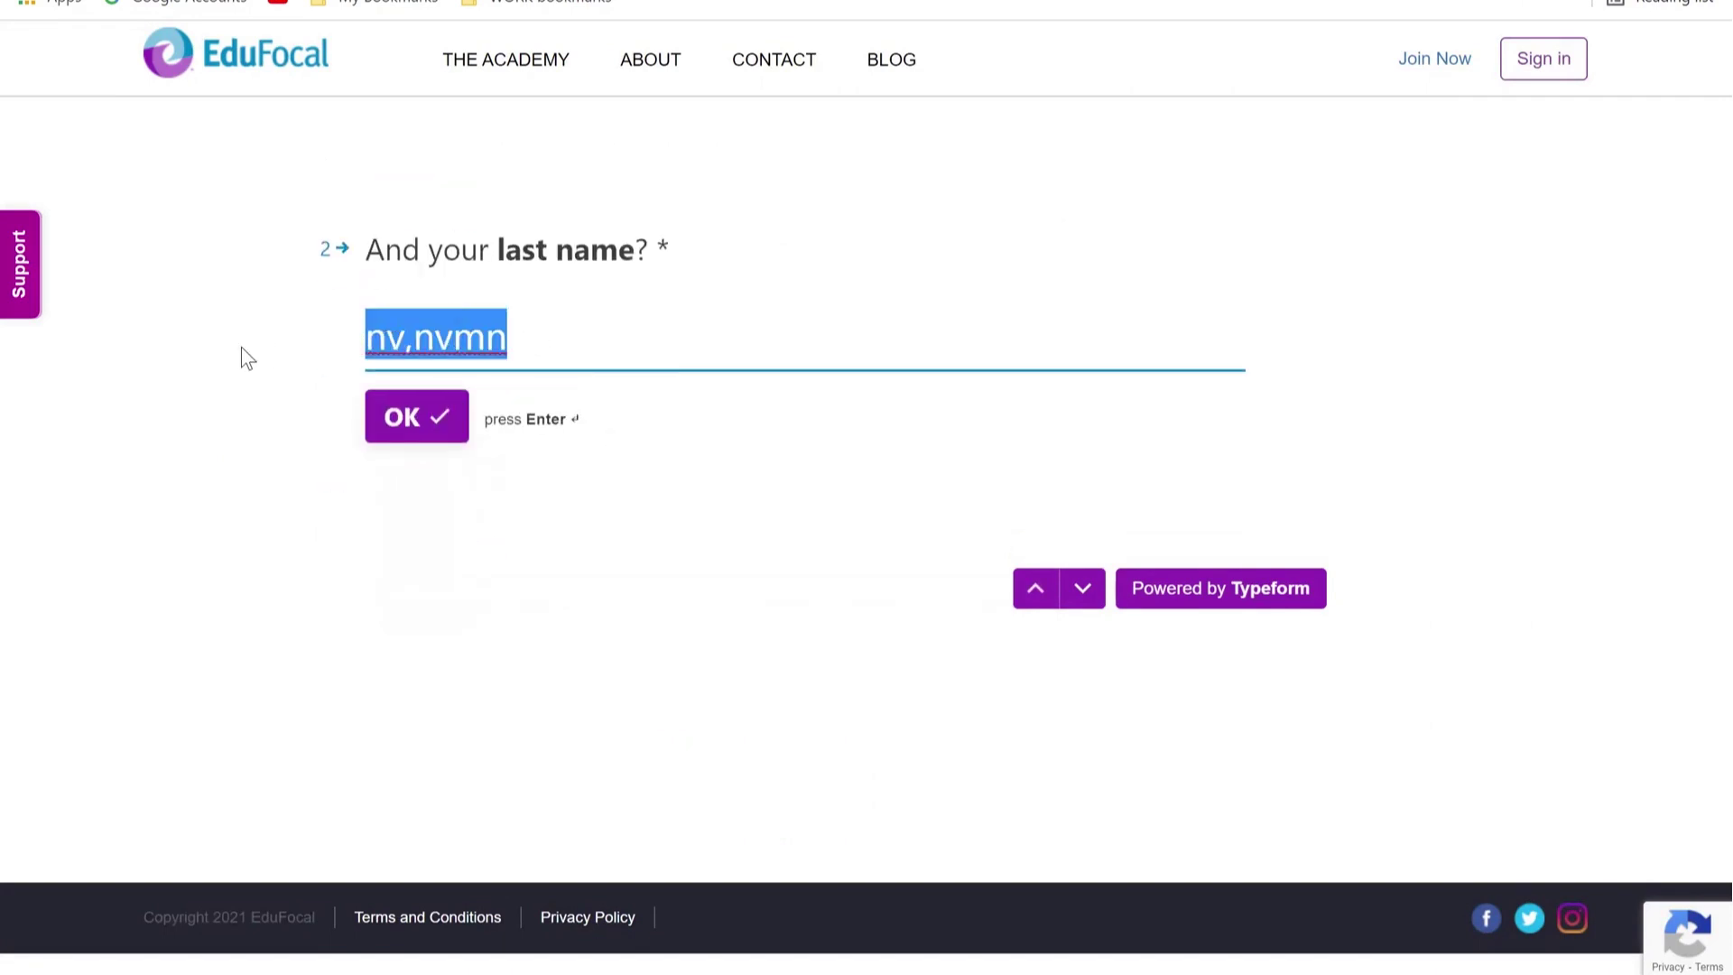
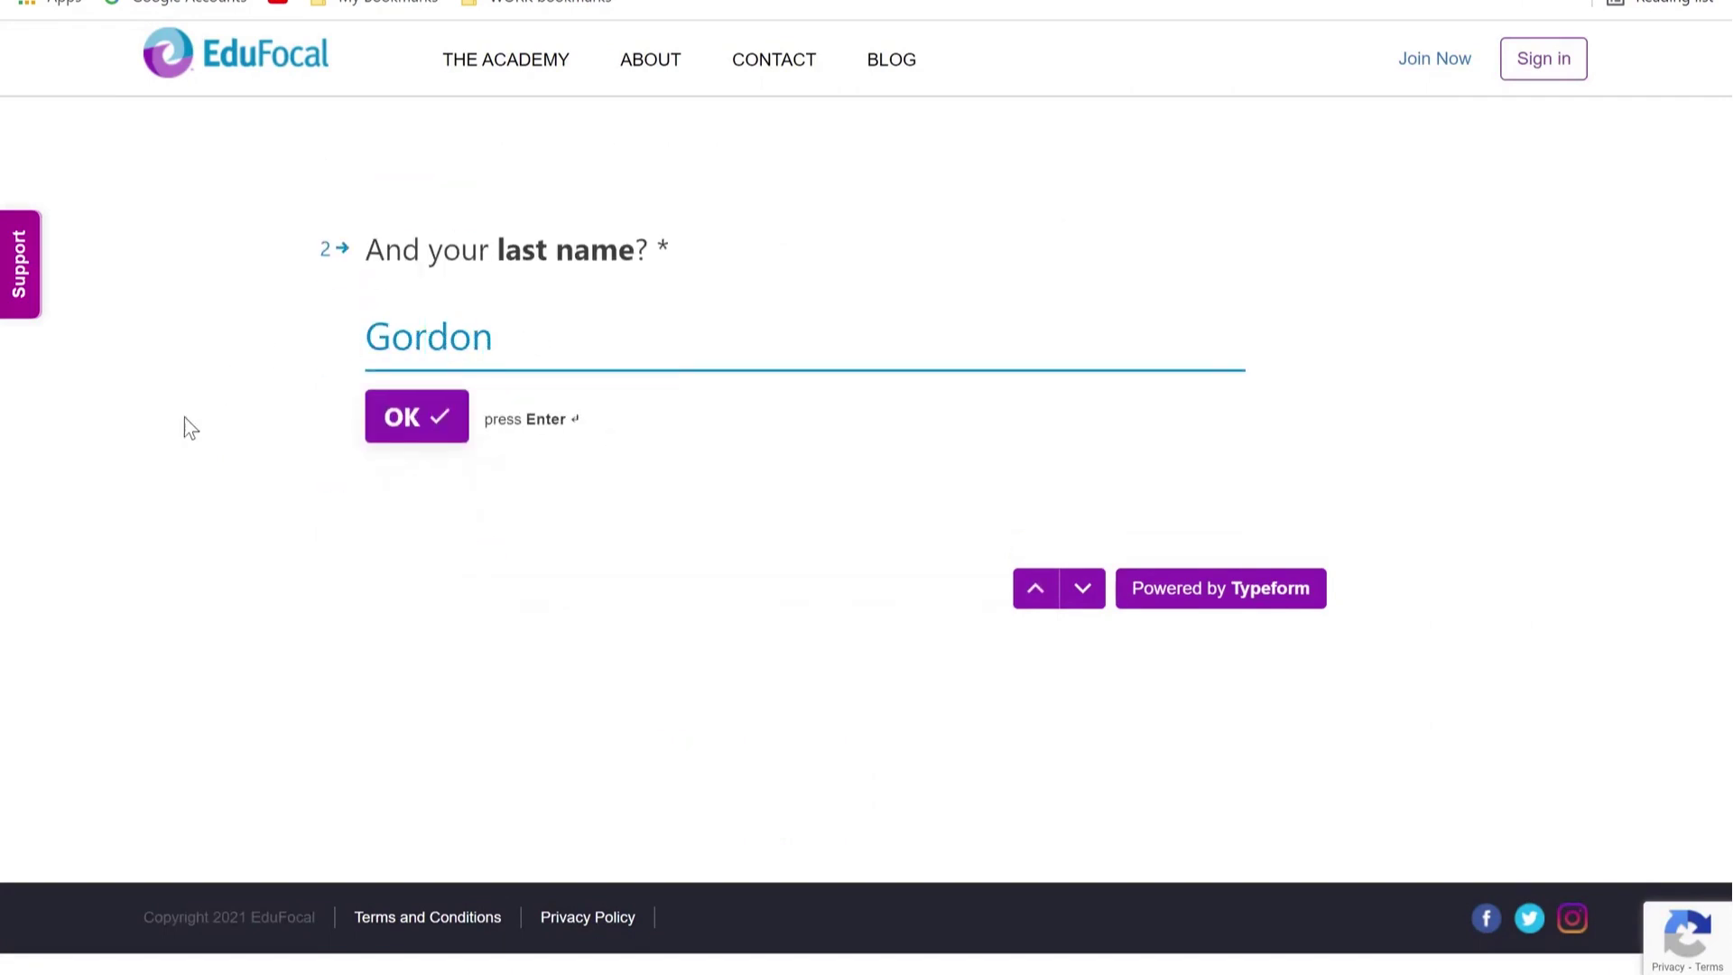
{"action": "left_click", "coordinate": [402, 415]}
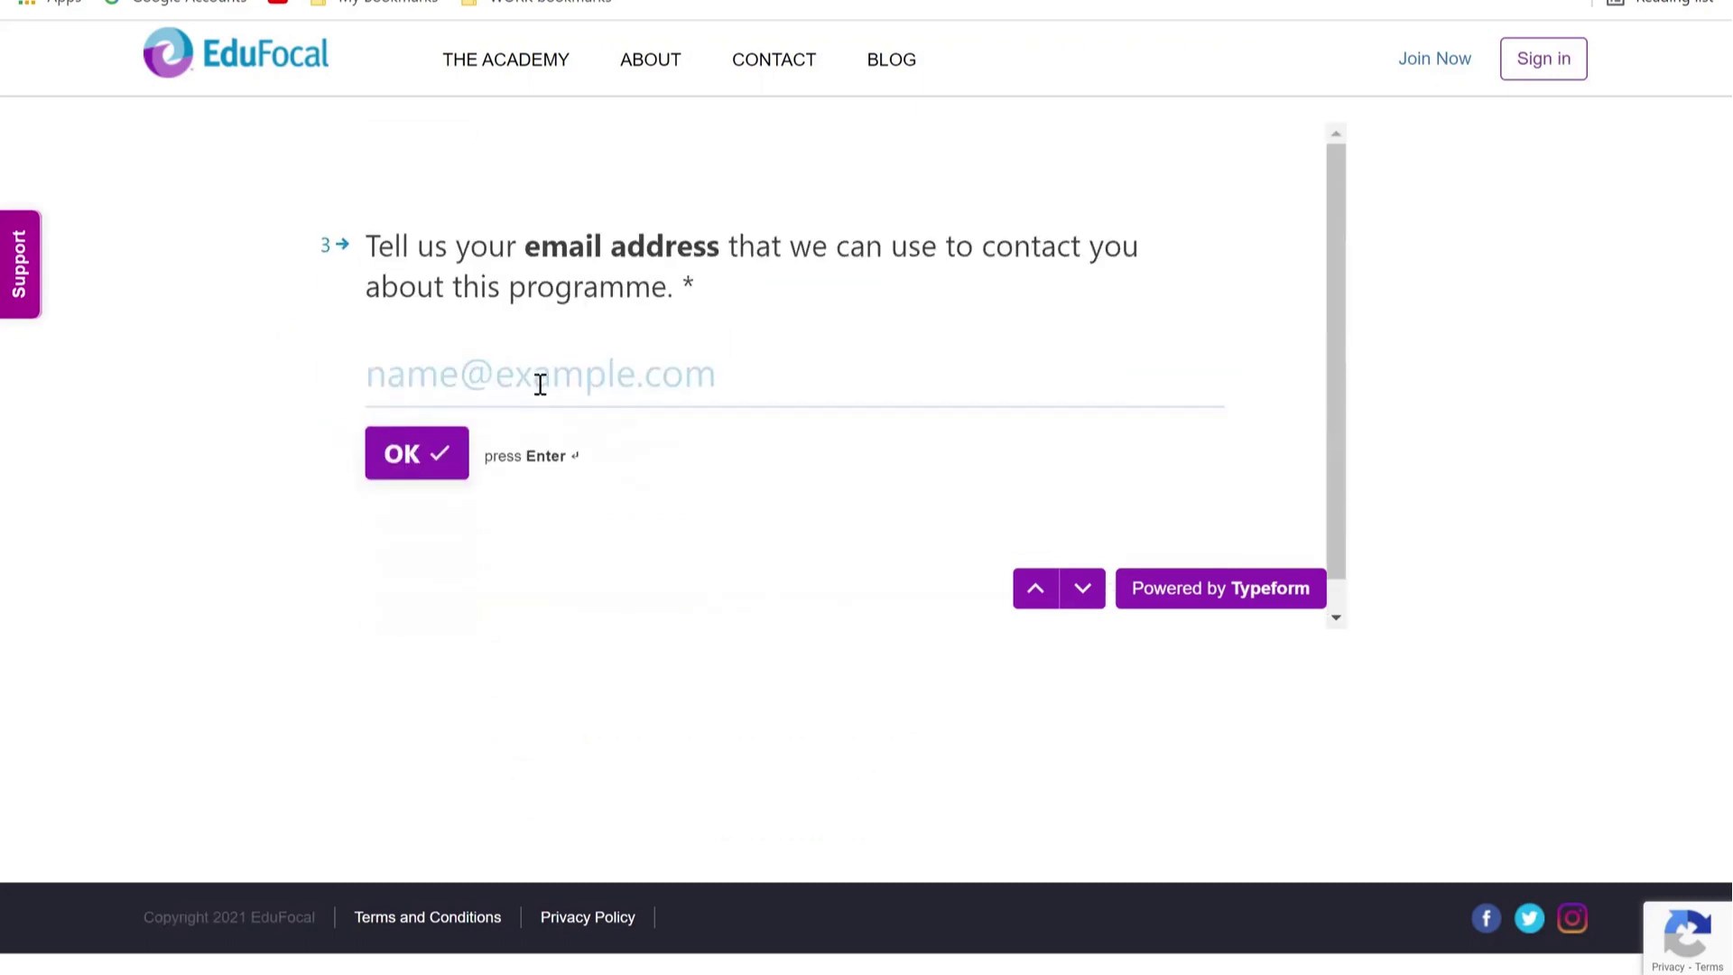
Step: Submit the student's school e-mail address and phone number
{"action": "left_click", "coordinate": [485, 377]}
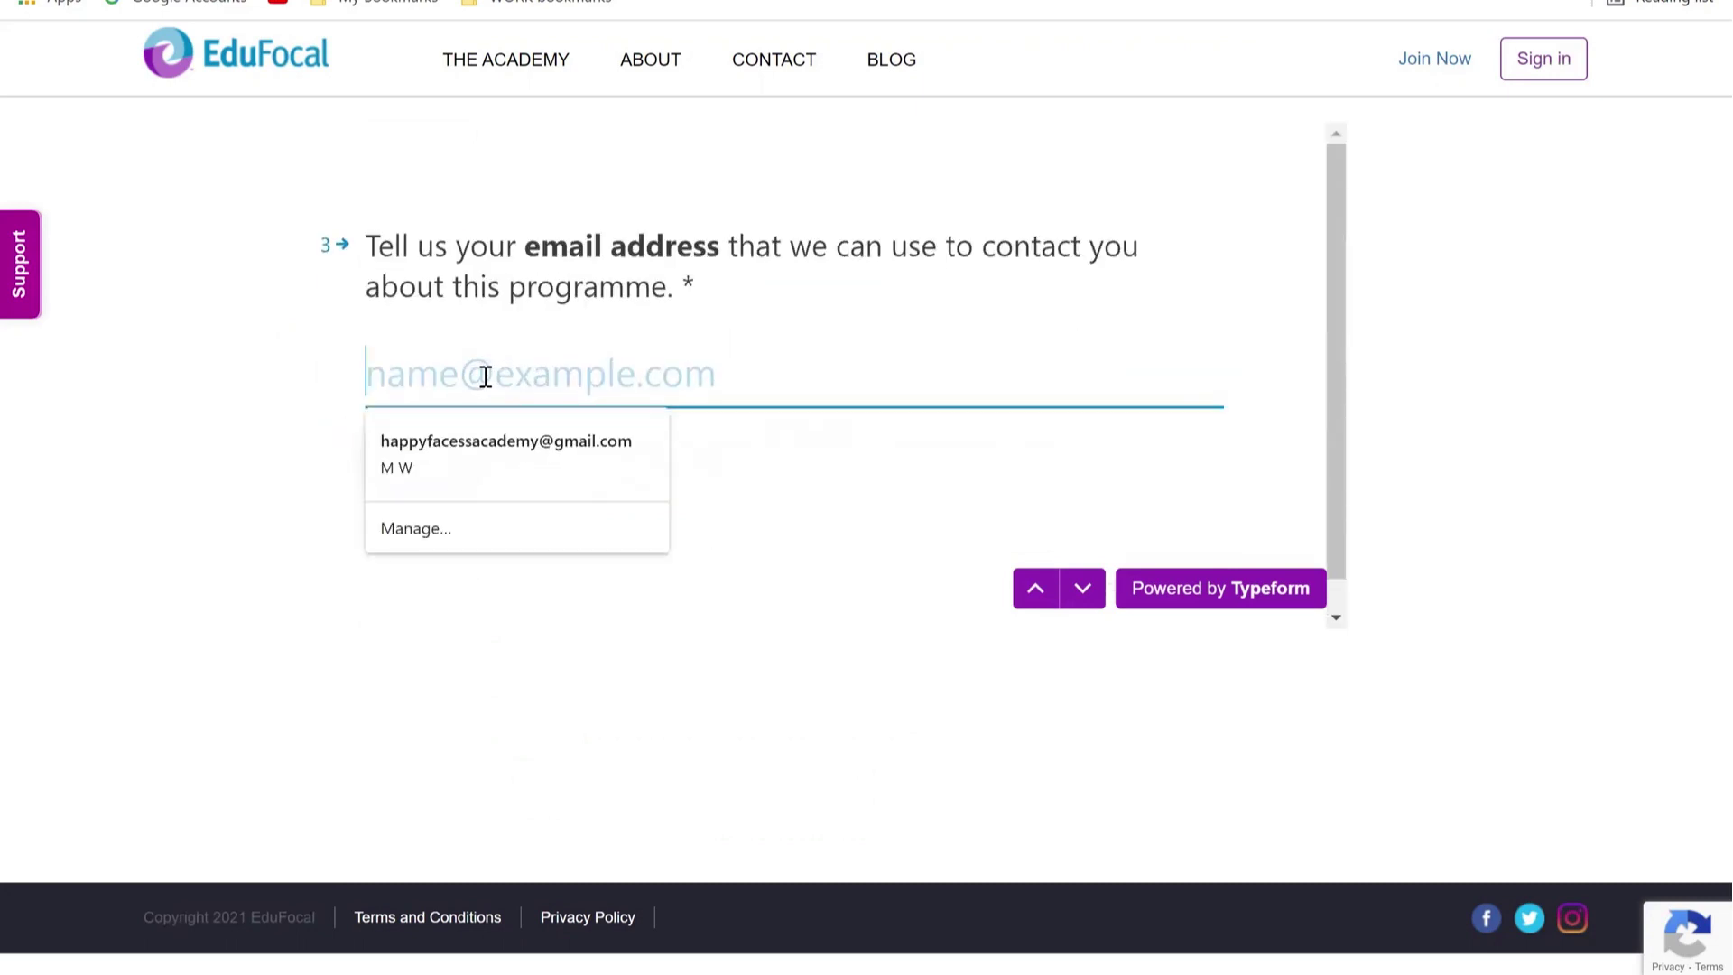
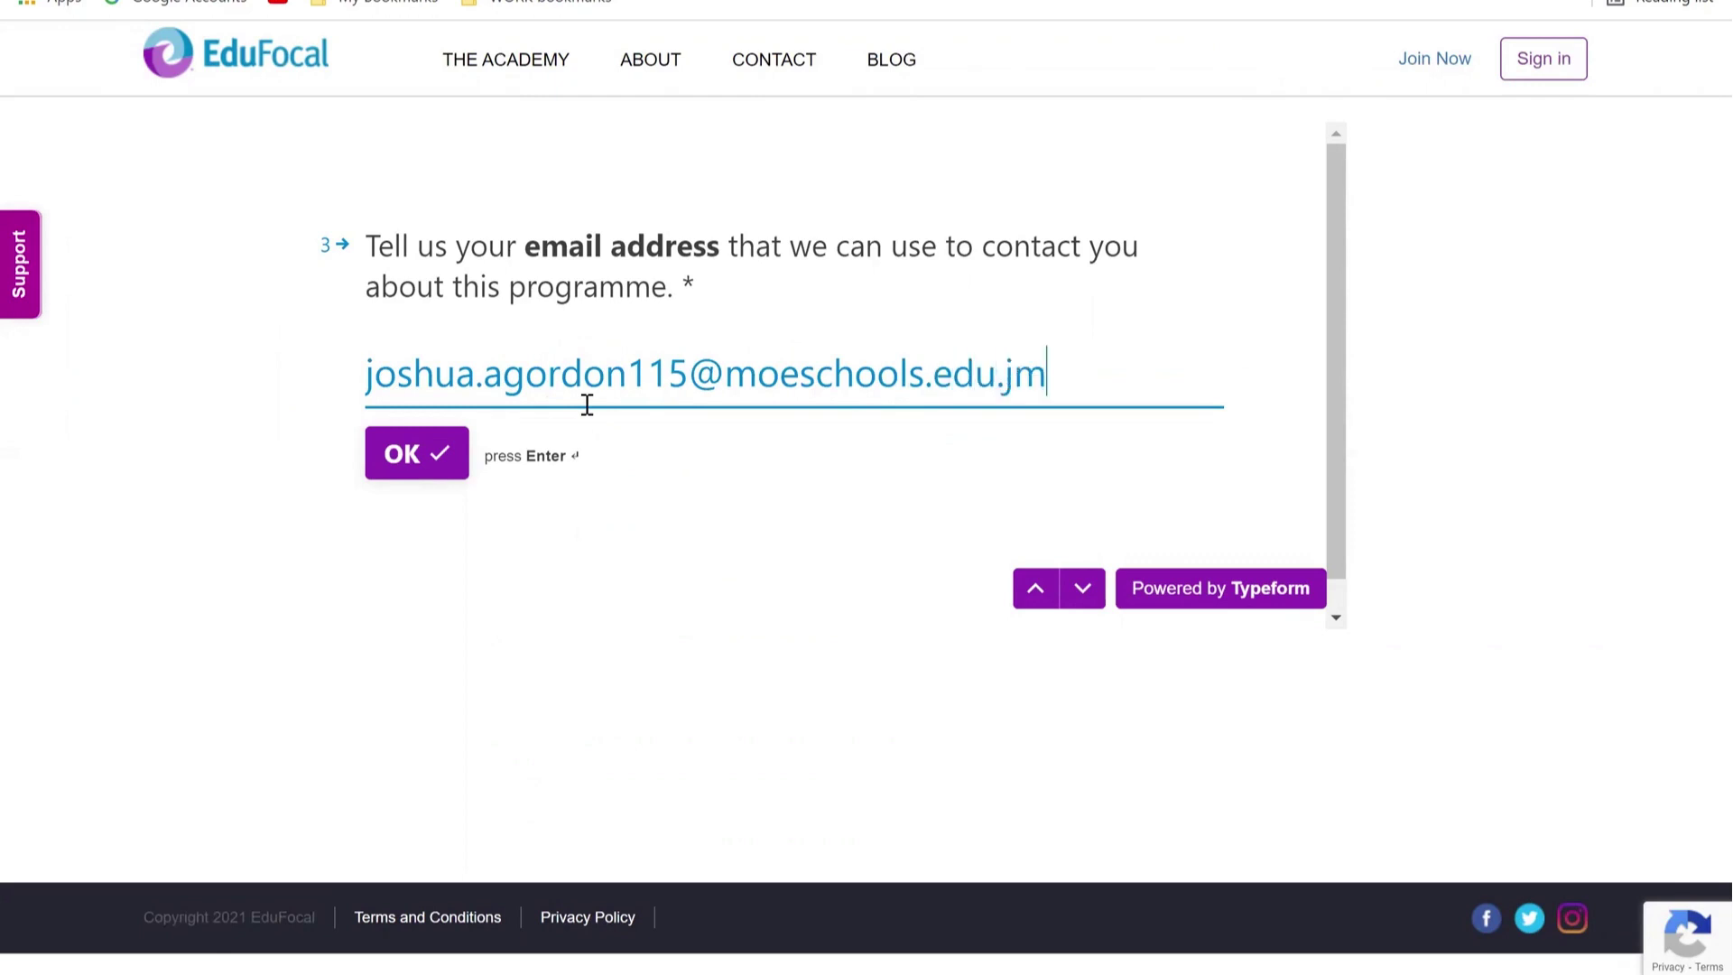
{"action": "left_click", "coordinate": [410, 454]}
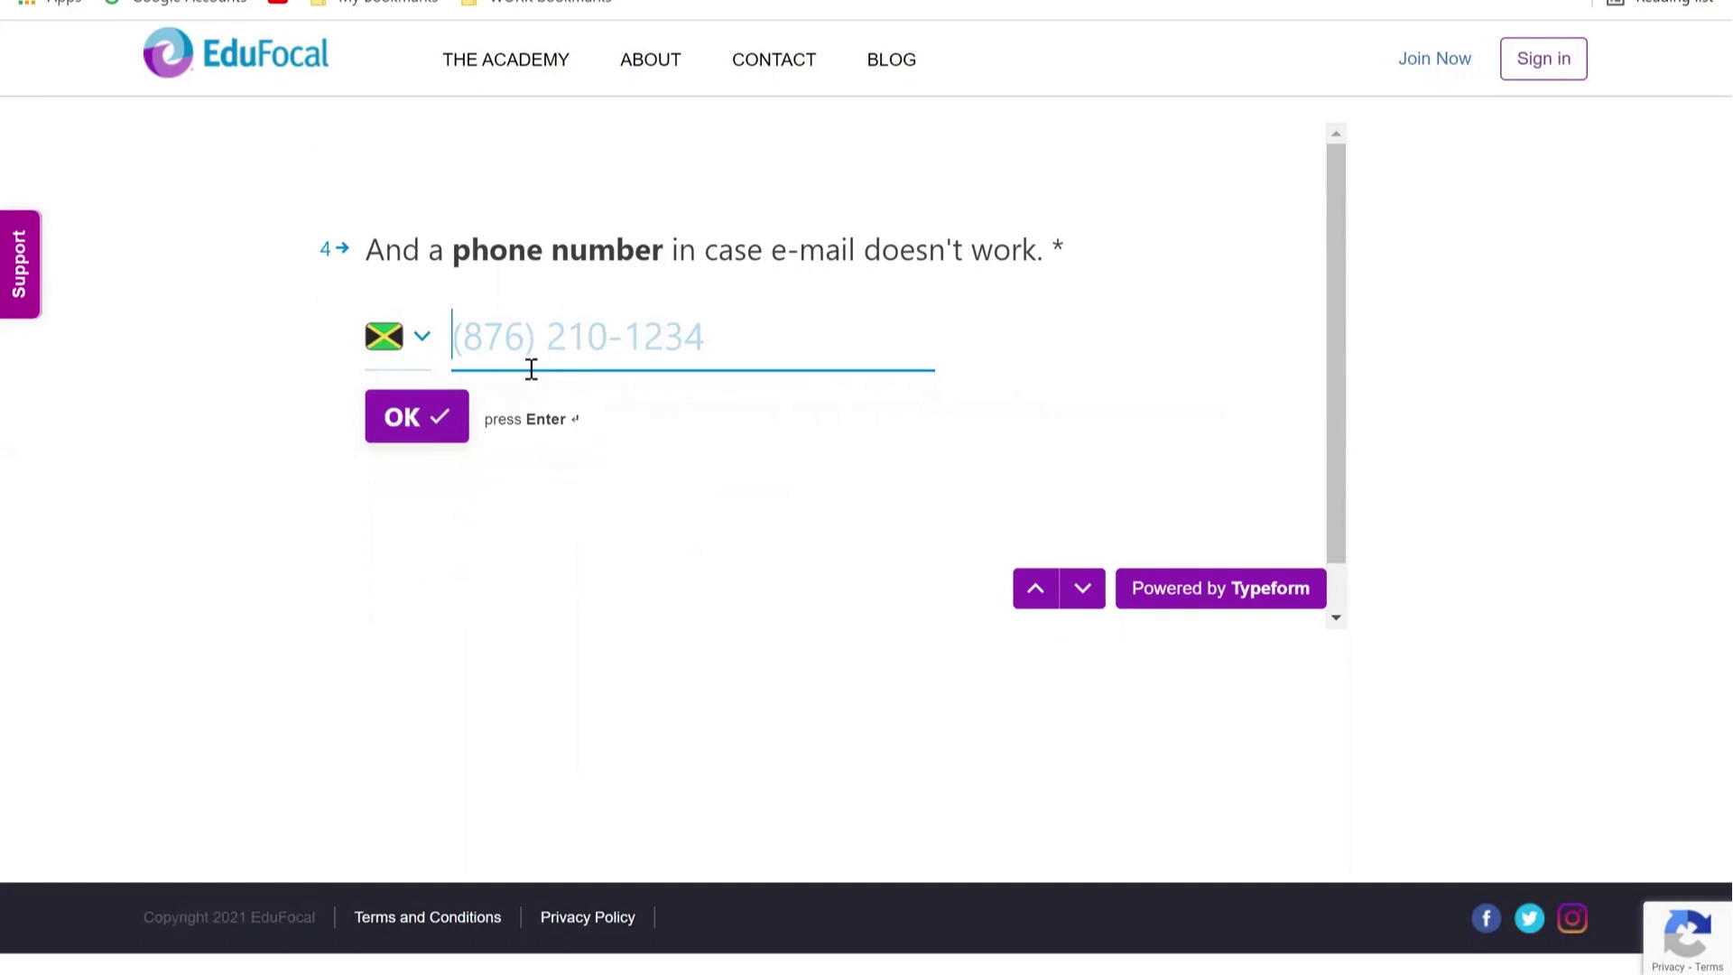
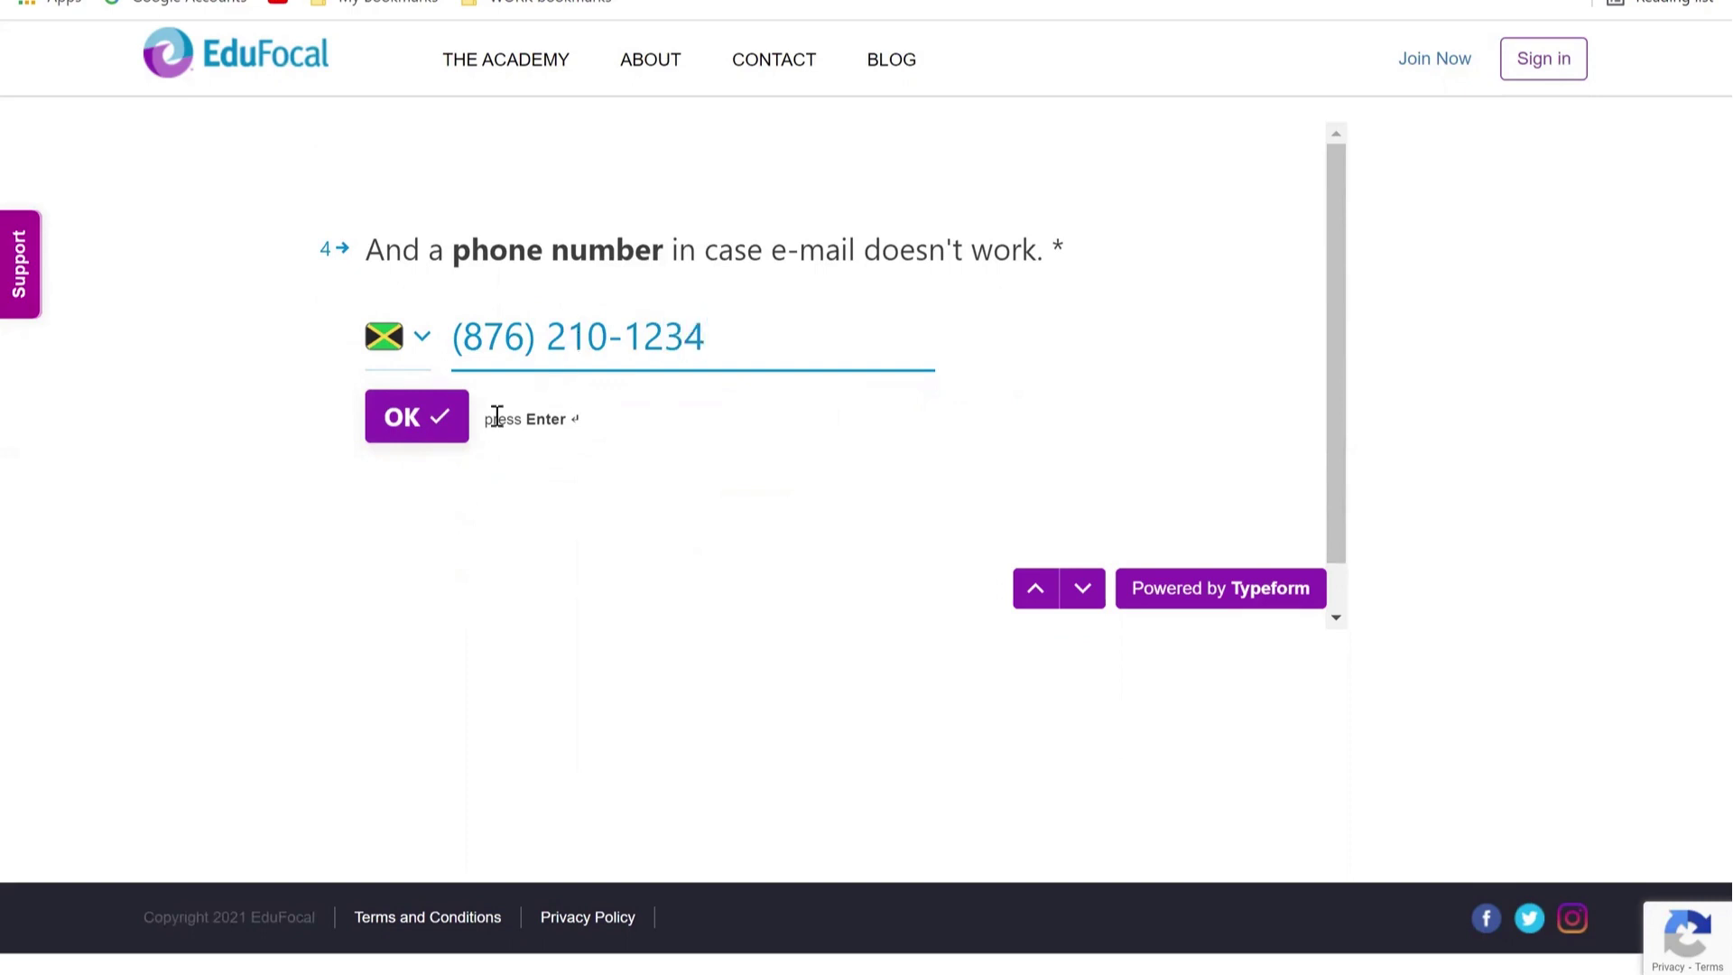
{"action": "left_click", "coordinate": [417, 431]}
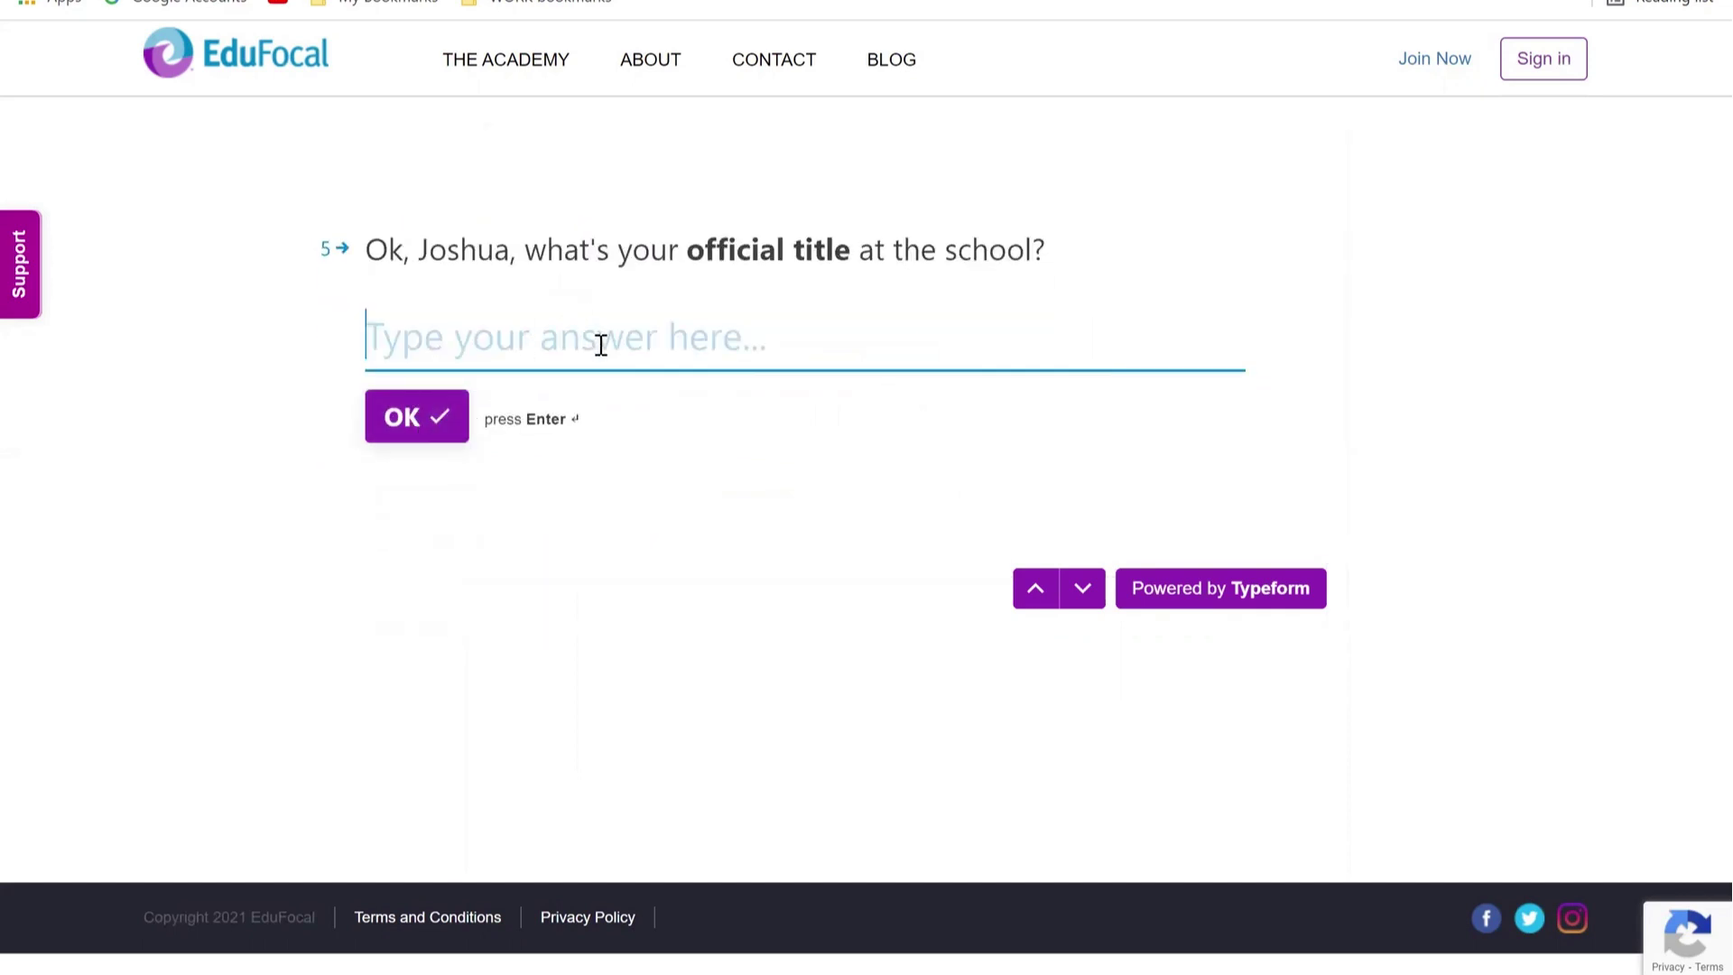
Step: Answer the official title as Student and the school as Happy Faces Academy
{"action": "type", "text": "Student"}
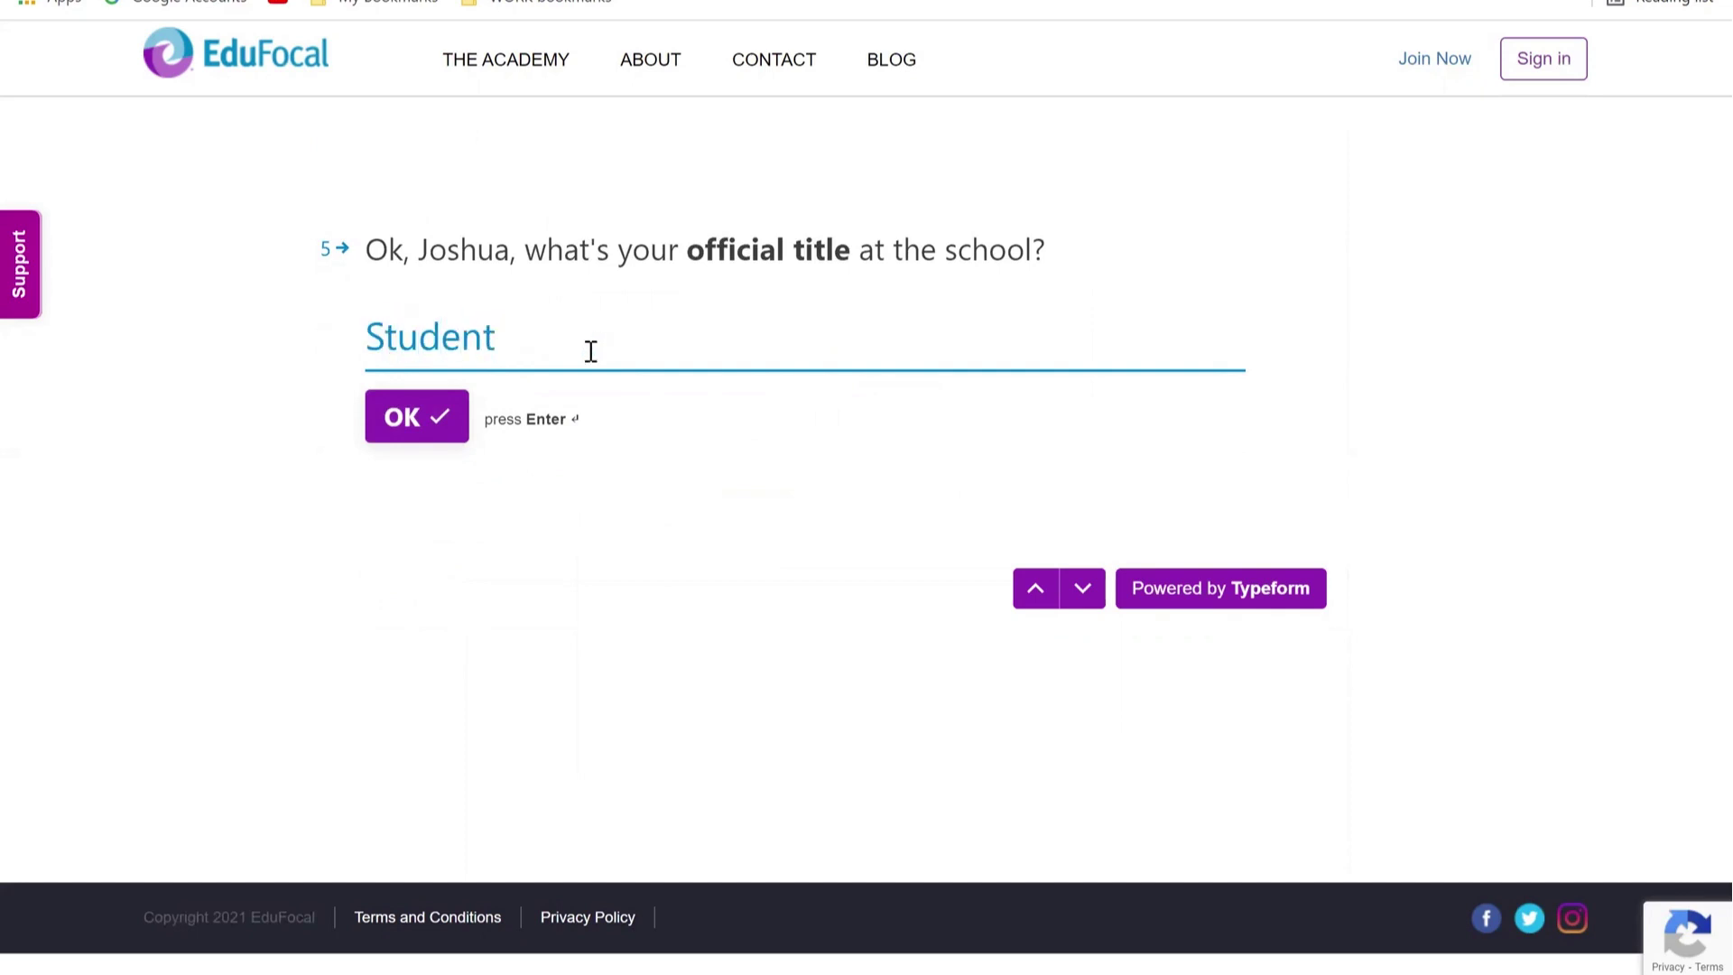
{"action": "left_click", "coordinate": [414, 420]}
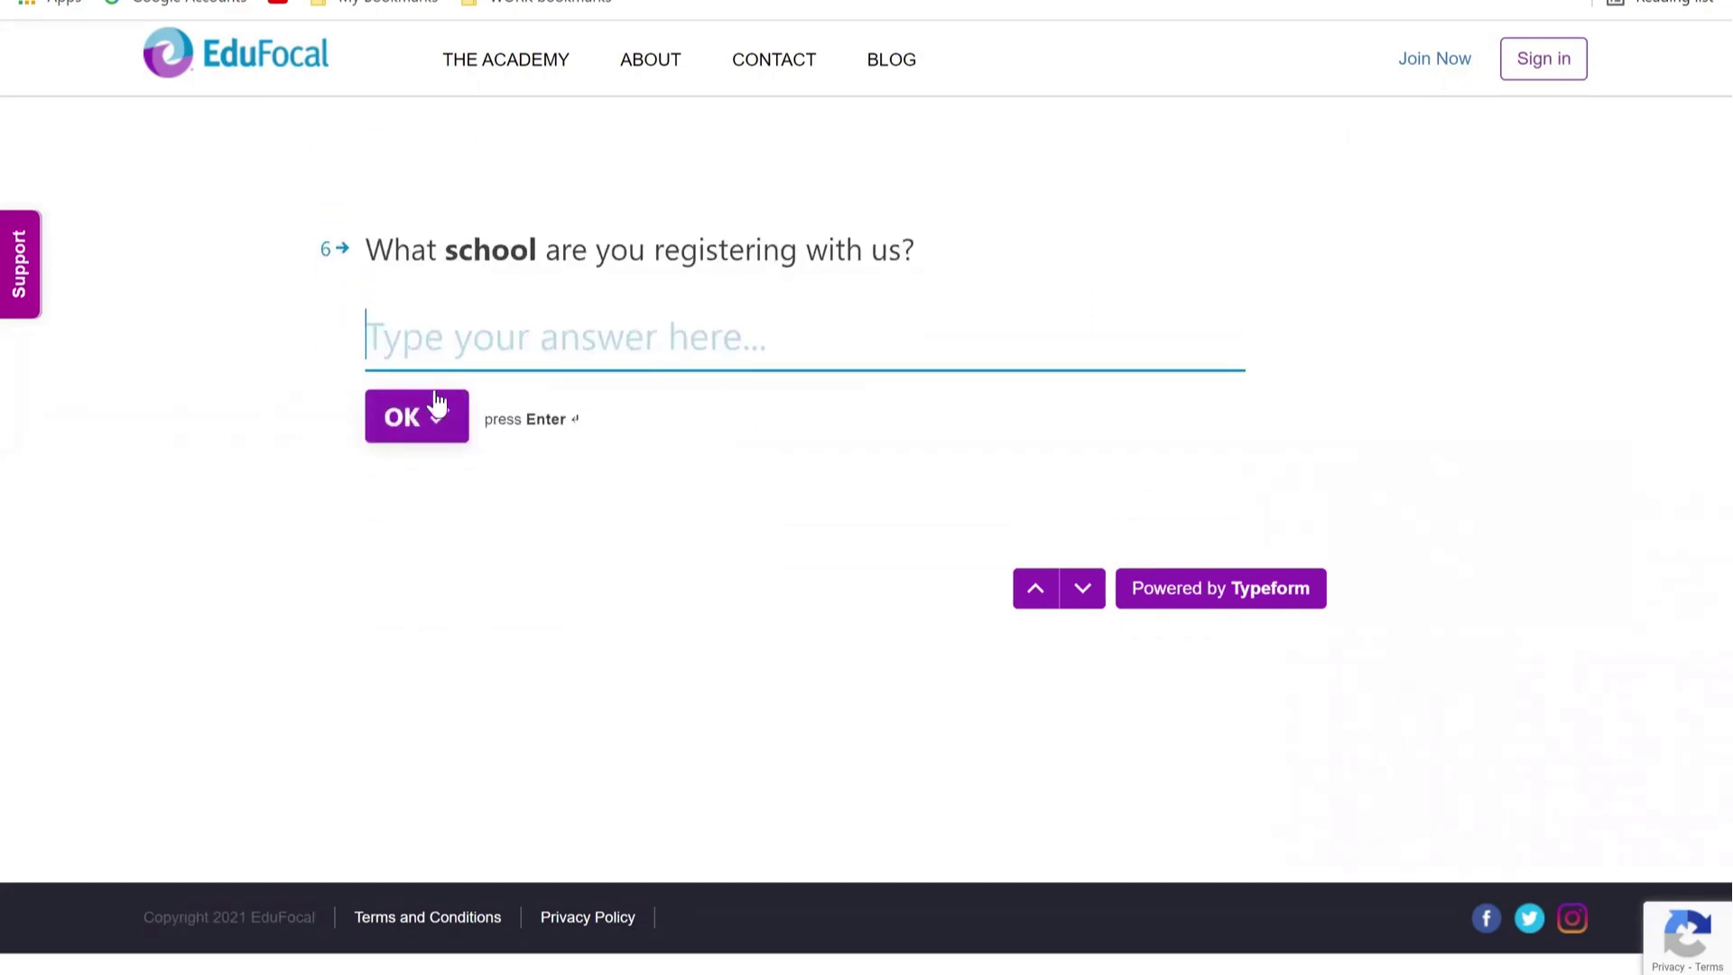
{"action": "type", "text": "Hap"}
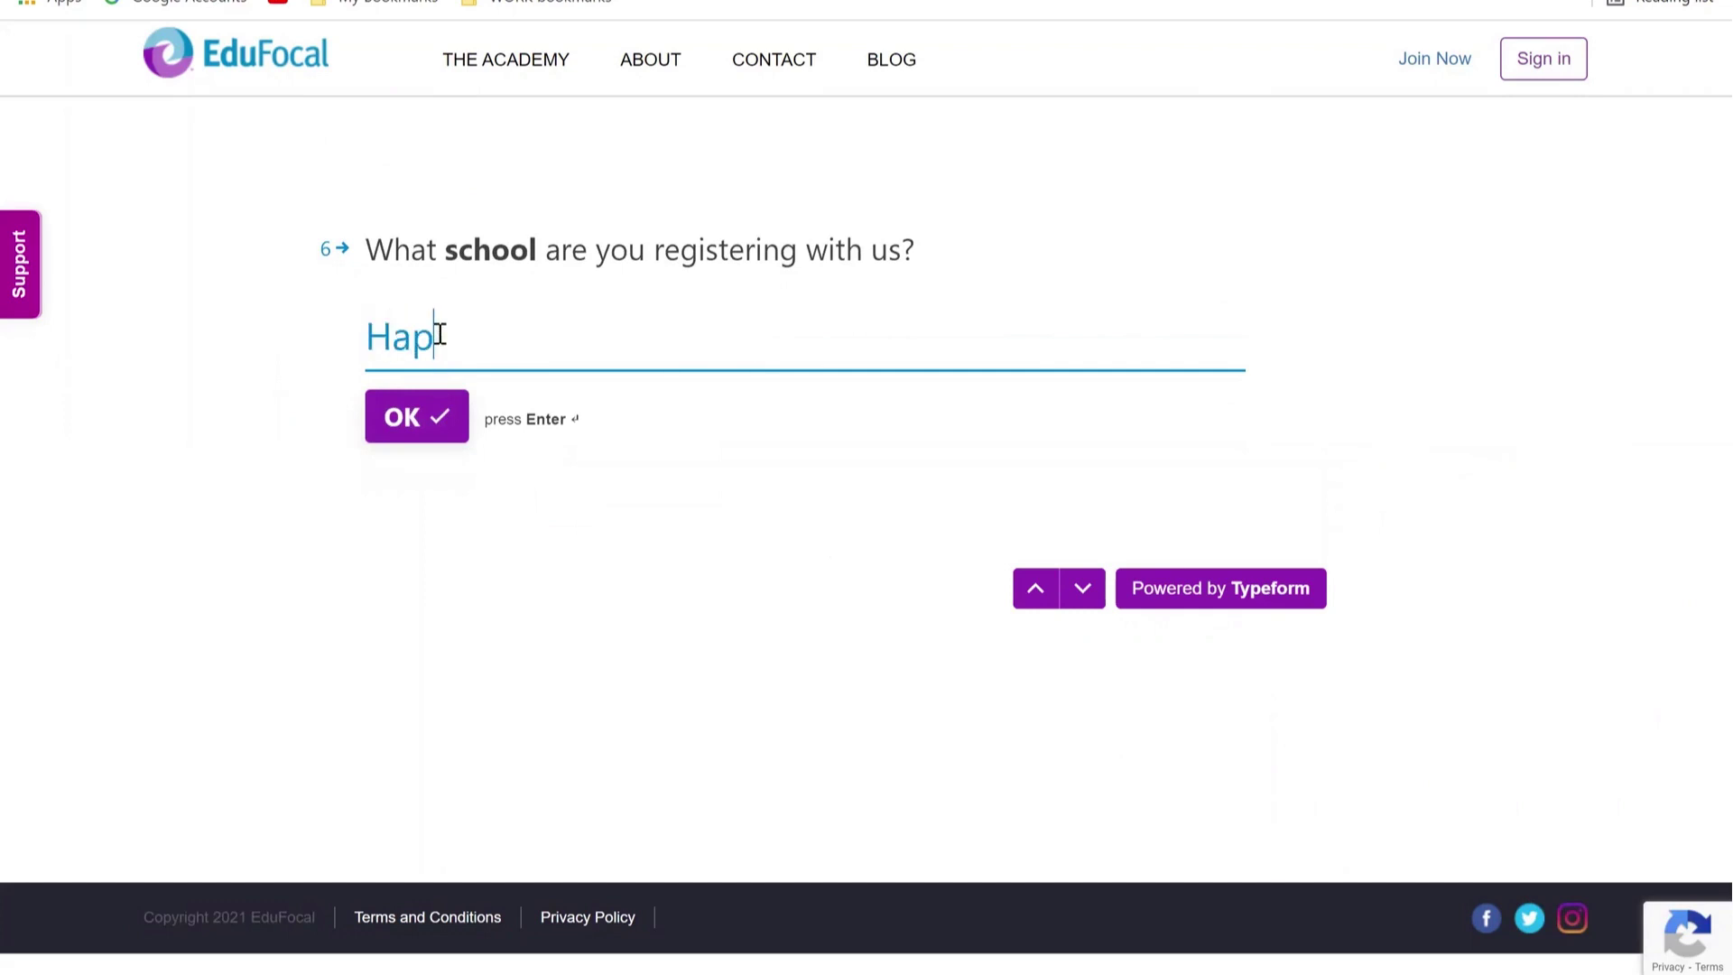
{"action": "type", "text": "py Faces Academy"}
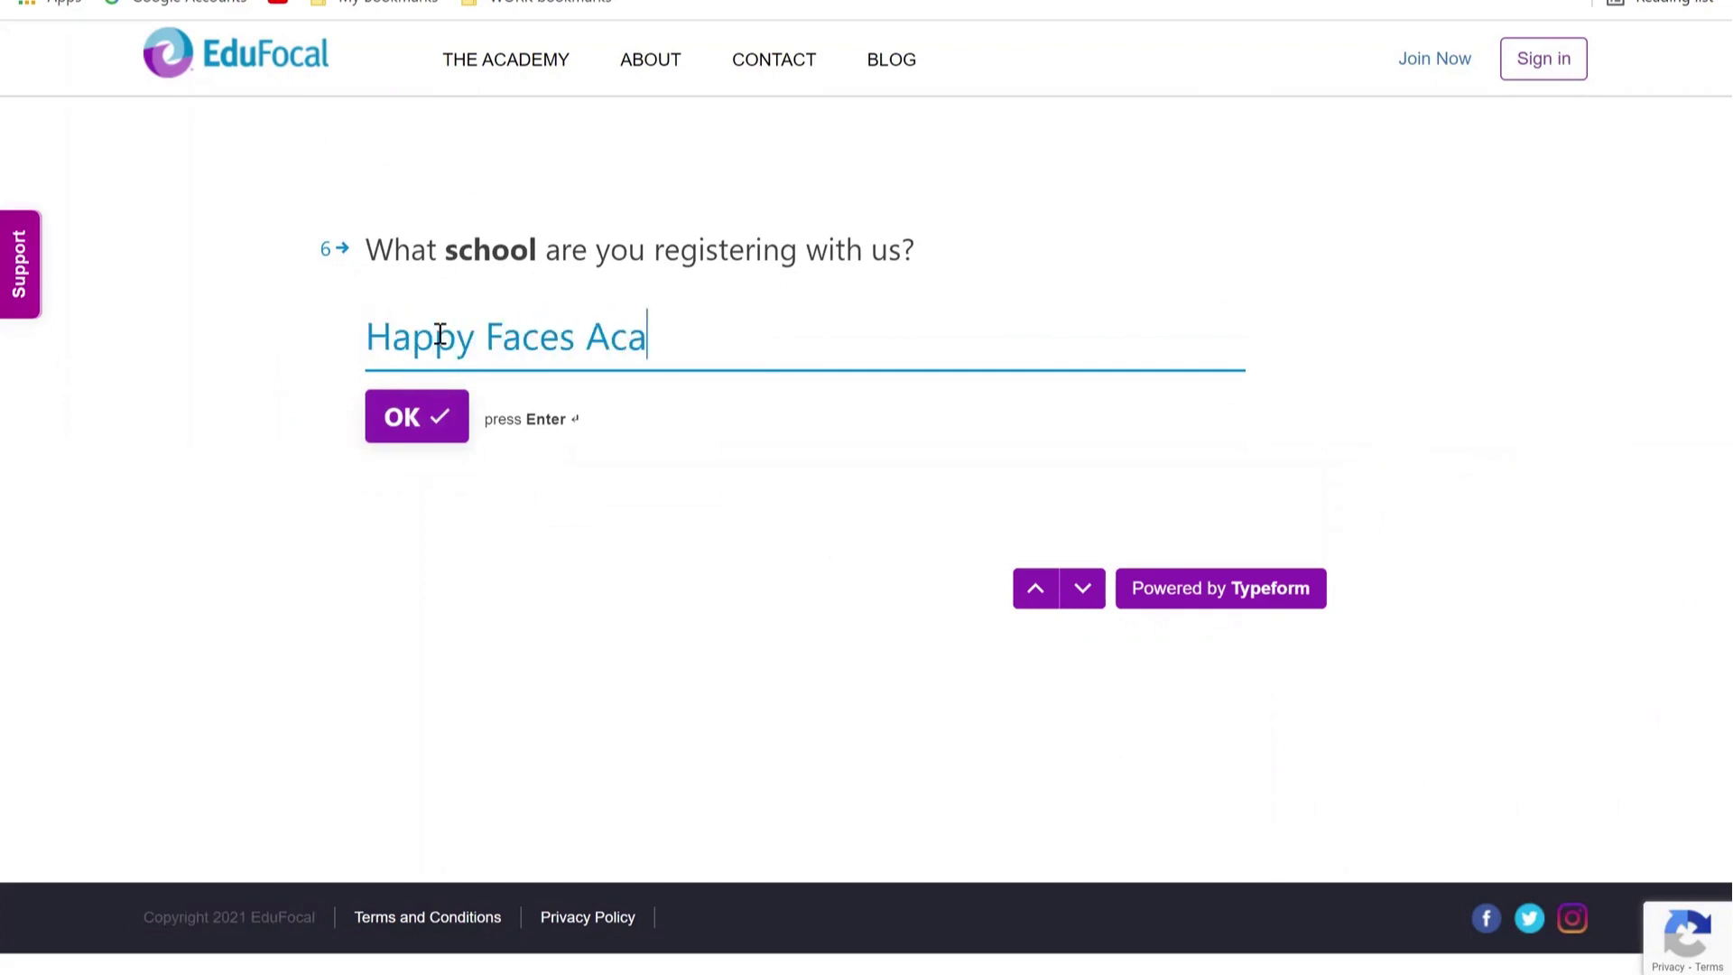
{"action": "left_click", "coordinate": [426, 421]}
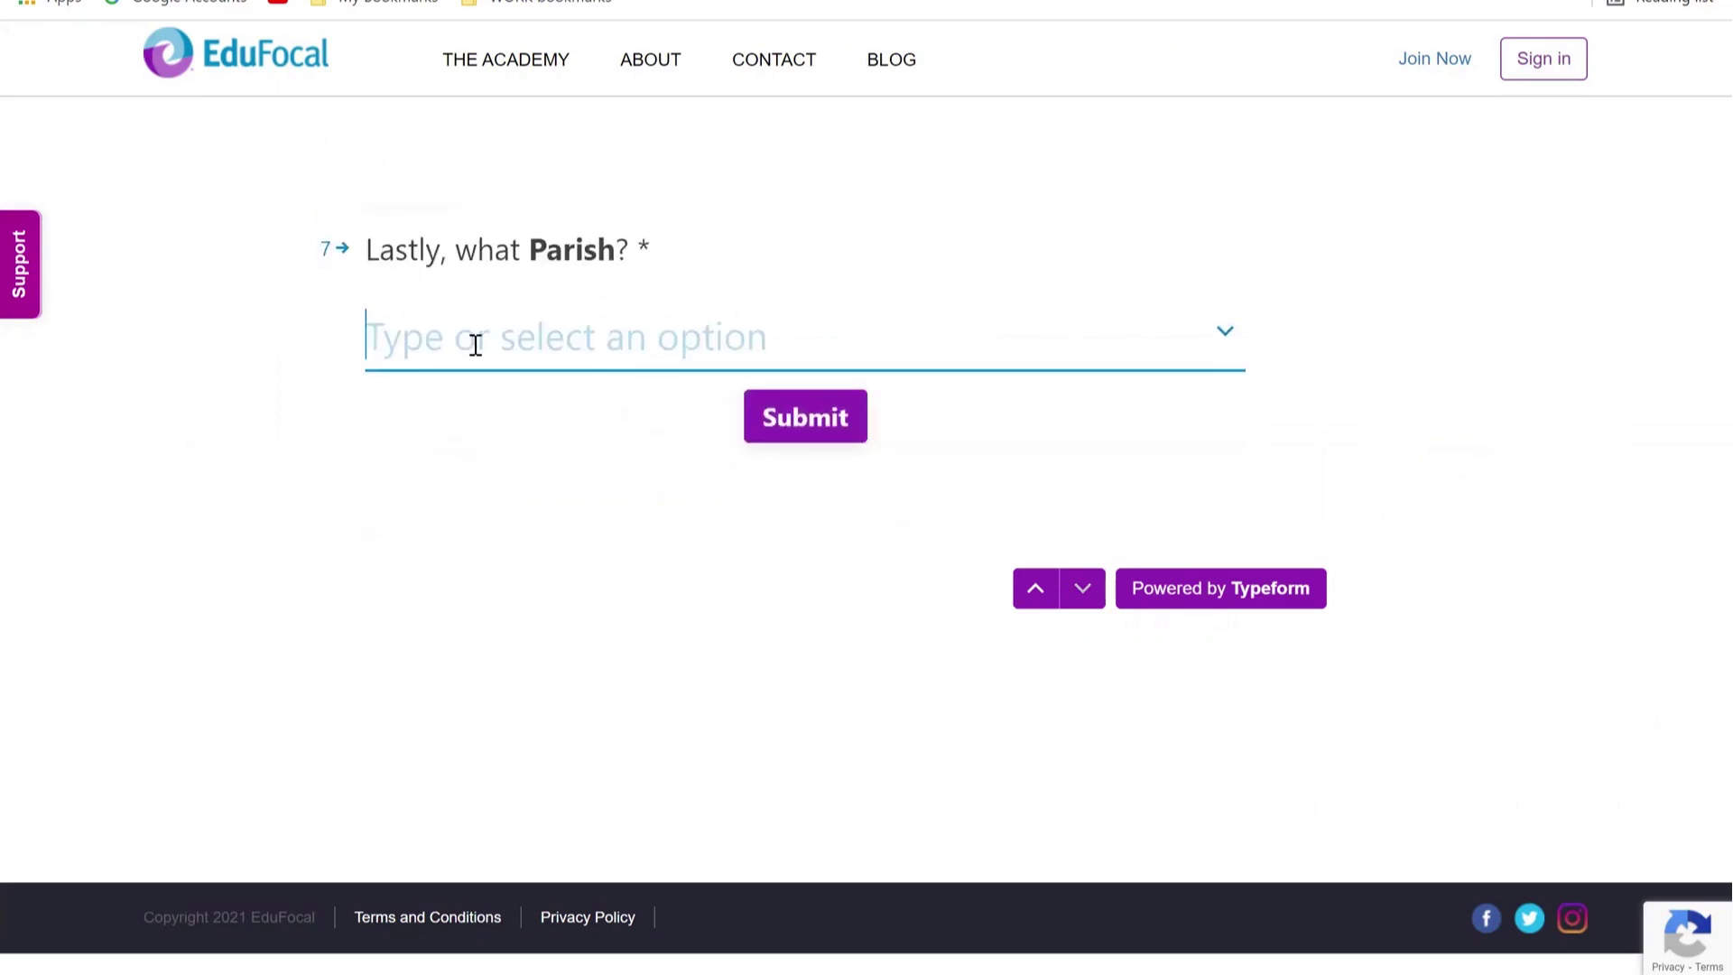
Step: Select St James as the parish from the parish list
{"action": "type", "text": "ST. an"}
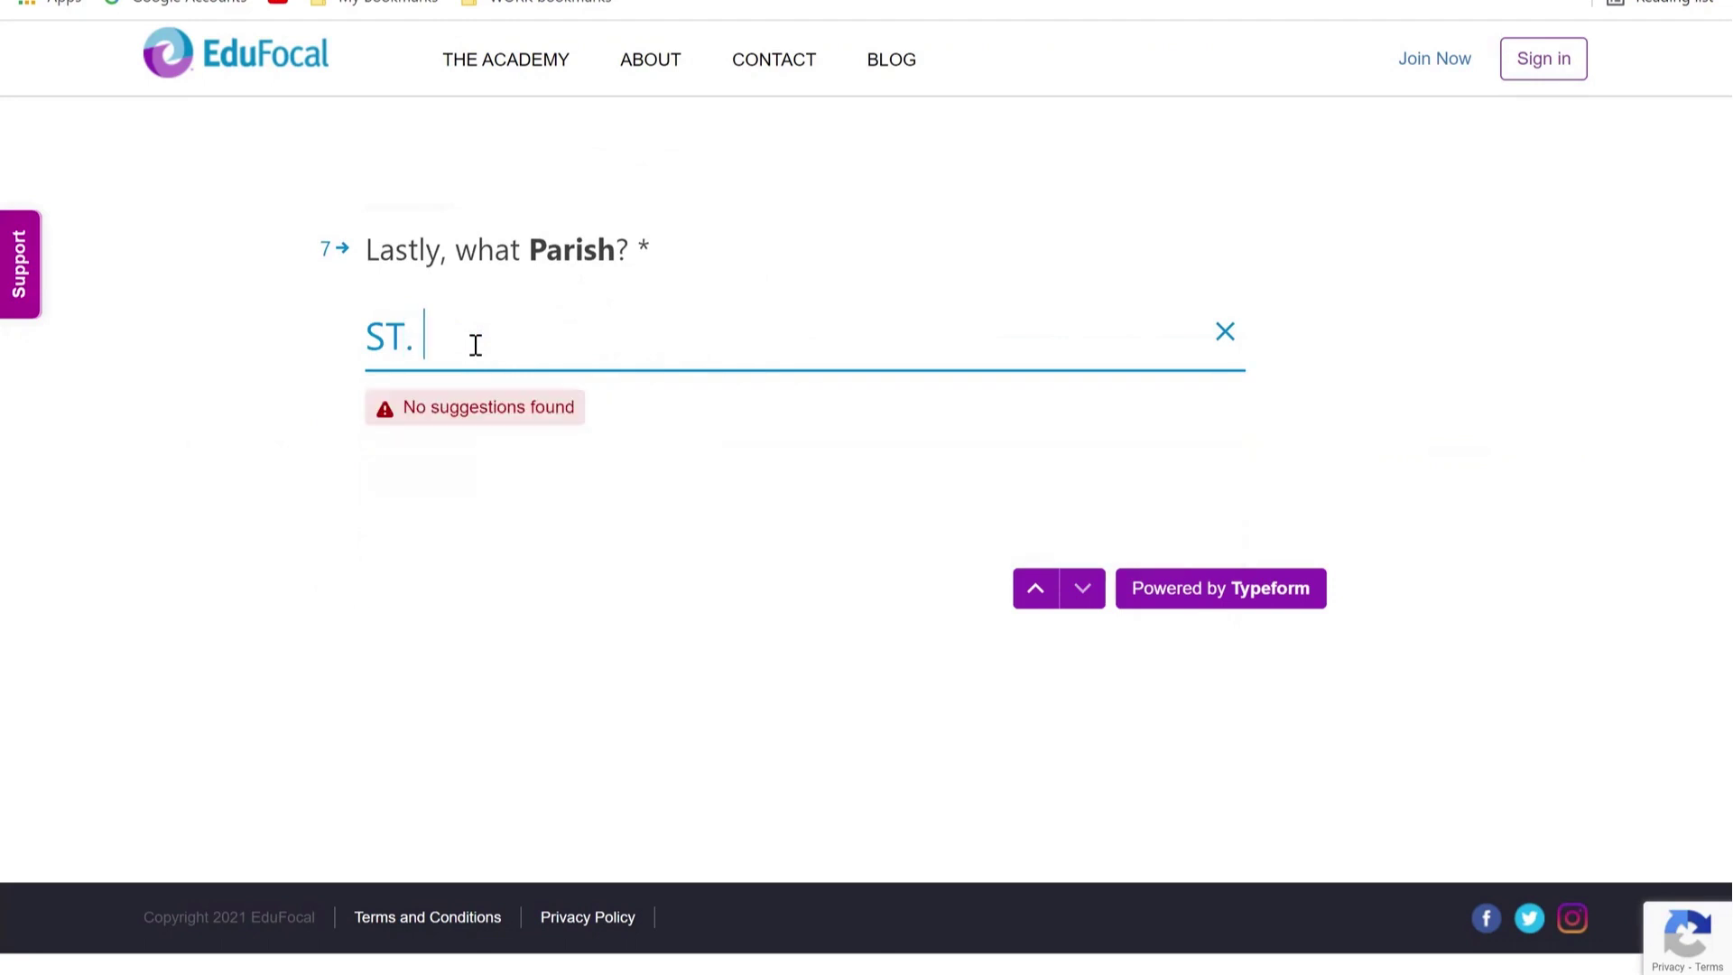
{"action": "key", "text": "BackSpace"}
{"action": "key", "text": "BackSpace"}
{"action": "type", "text": "Ann"}
{"action": "left_click", "coordinate": [400, 339]}
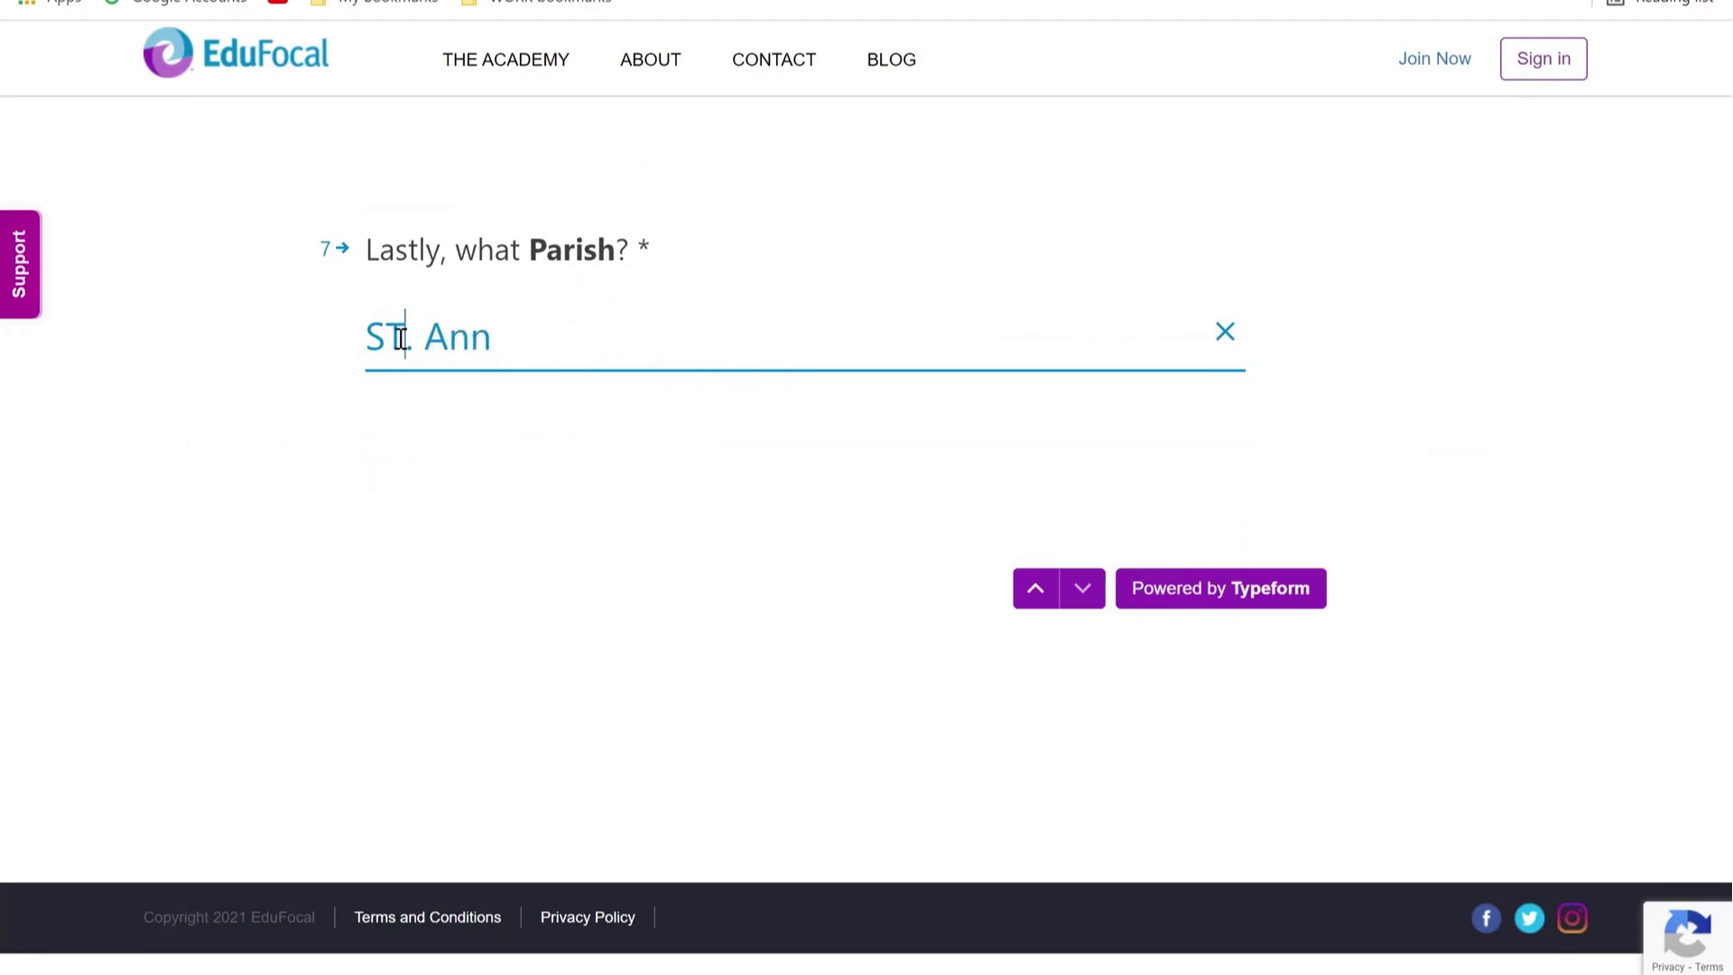
{"action": "key", "text": "BackSpace"}
{"action": "key", "text": "Delete"}
{"action": "type", "text": "t"}
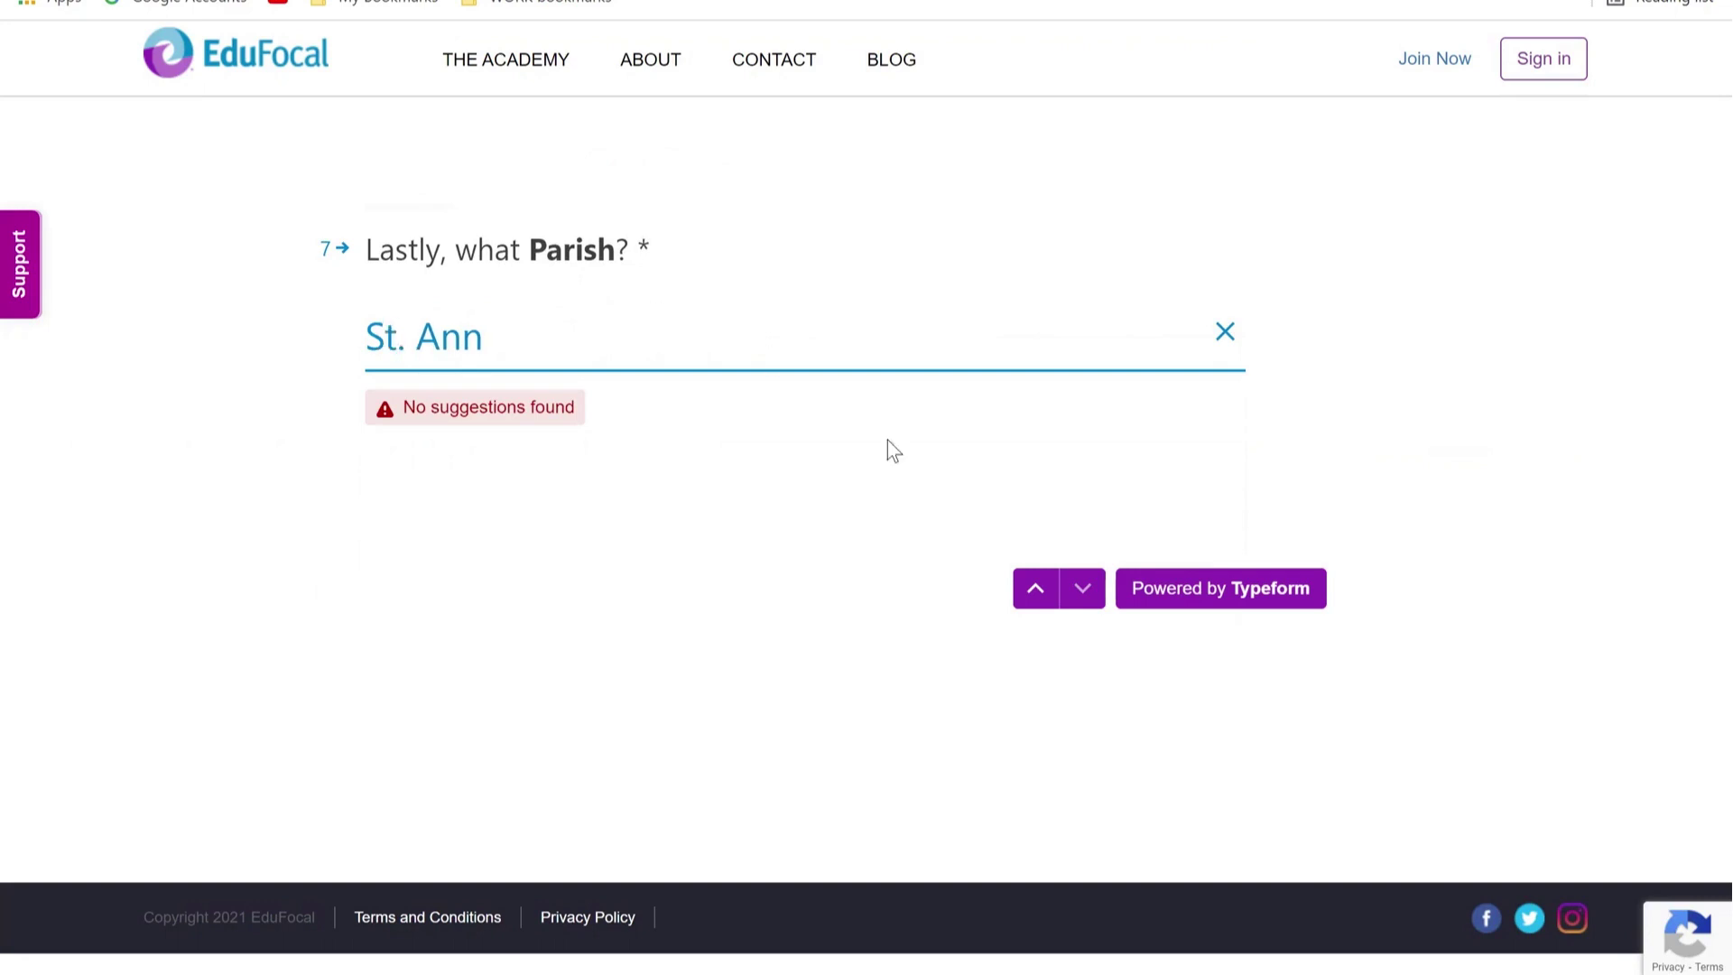
{"action": "left_click", "coordinate": [519, 348]}
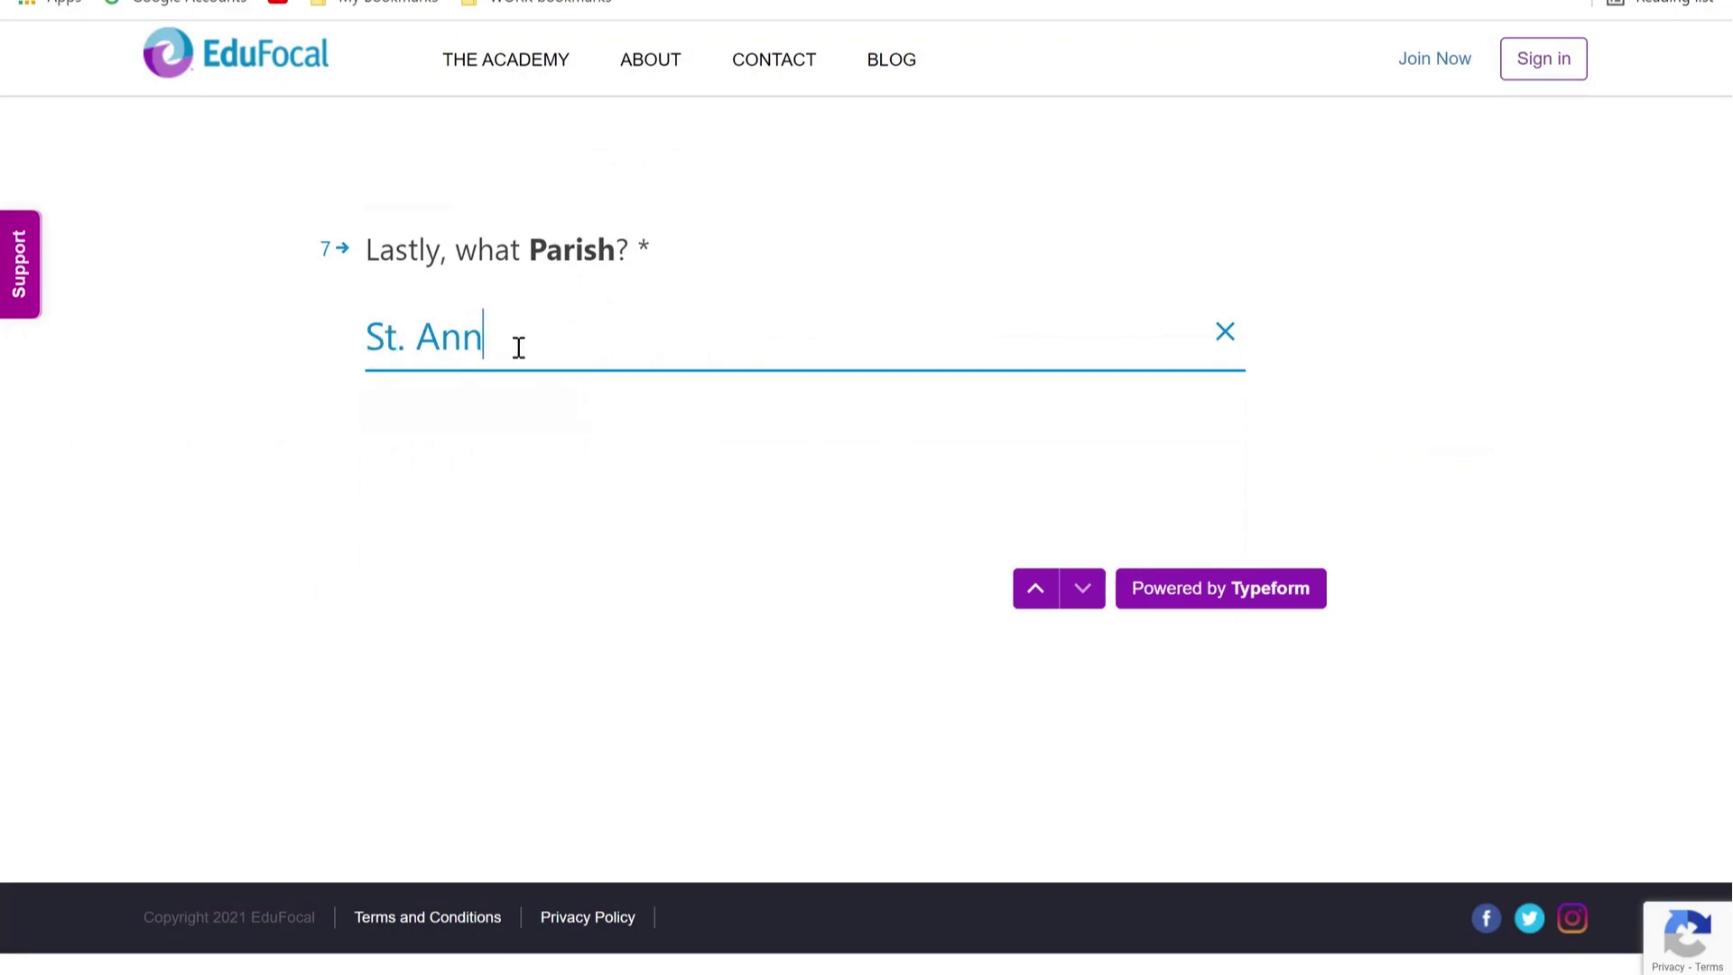
{"action": "key", "text": "BackSpace"}
{"action": "key", "text": "BackSpace"}
{"action": "key", "text": "BackSpace"}
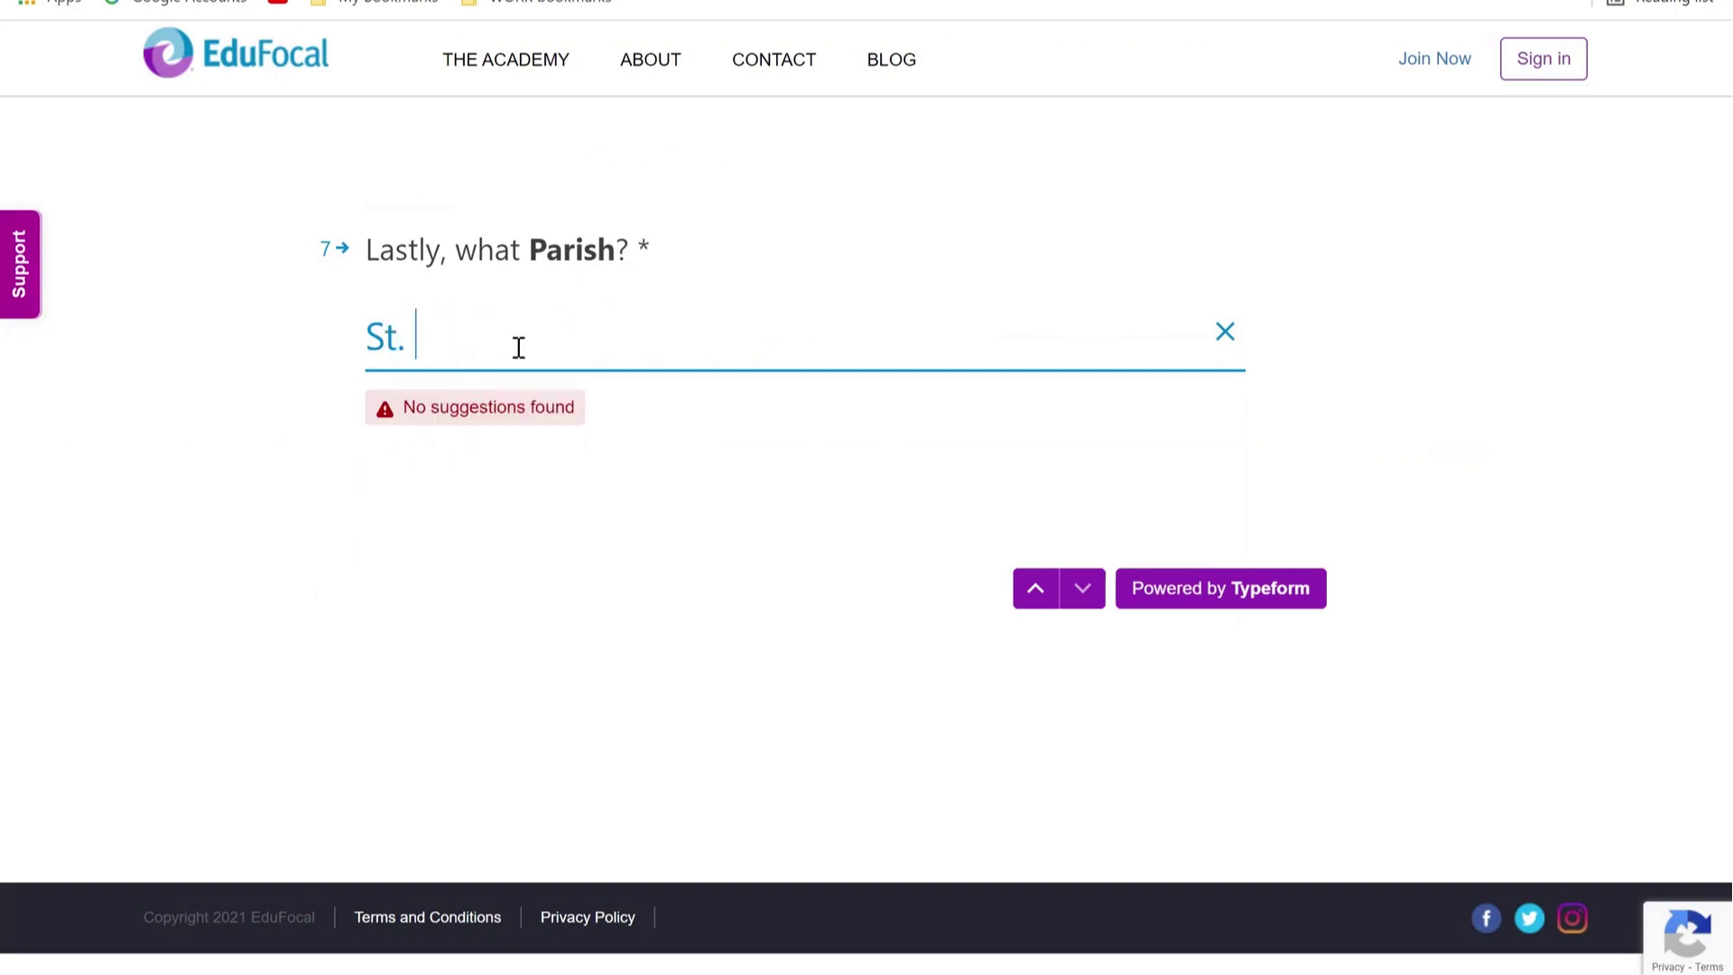
{"action": "type", "text": "Mary"}
{"action": "key", "text": "BackSpace"}
{"action": "key", "text": "BackSpace"}
{"action": "key", "text": "BackSpace"}
{"action": "key", "text": "BackSpace"}
{"action": "key", "text": "BackSpace"}
{"action": "key", "text": "BackSpace"}
{"action": "key", "text": "BackSpace"}
{"action": "key", "text": "BackSpace"}
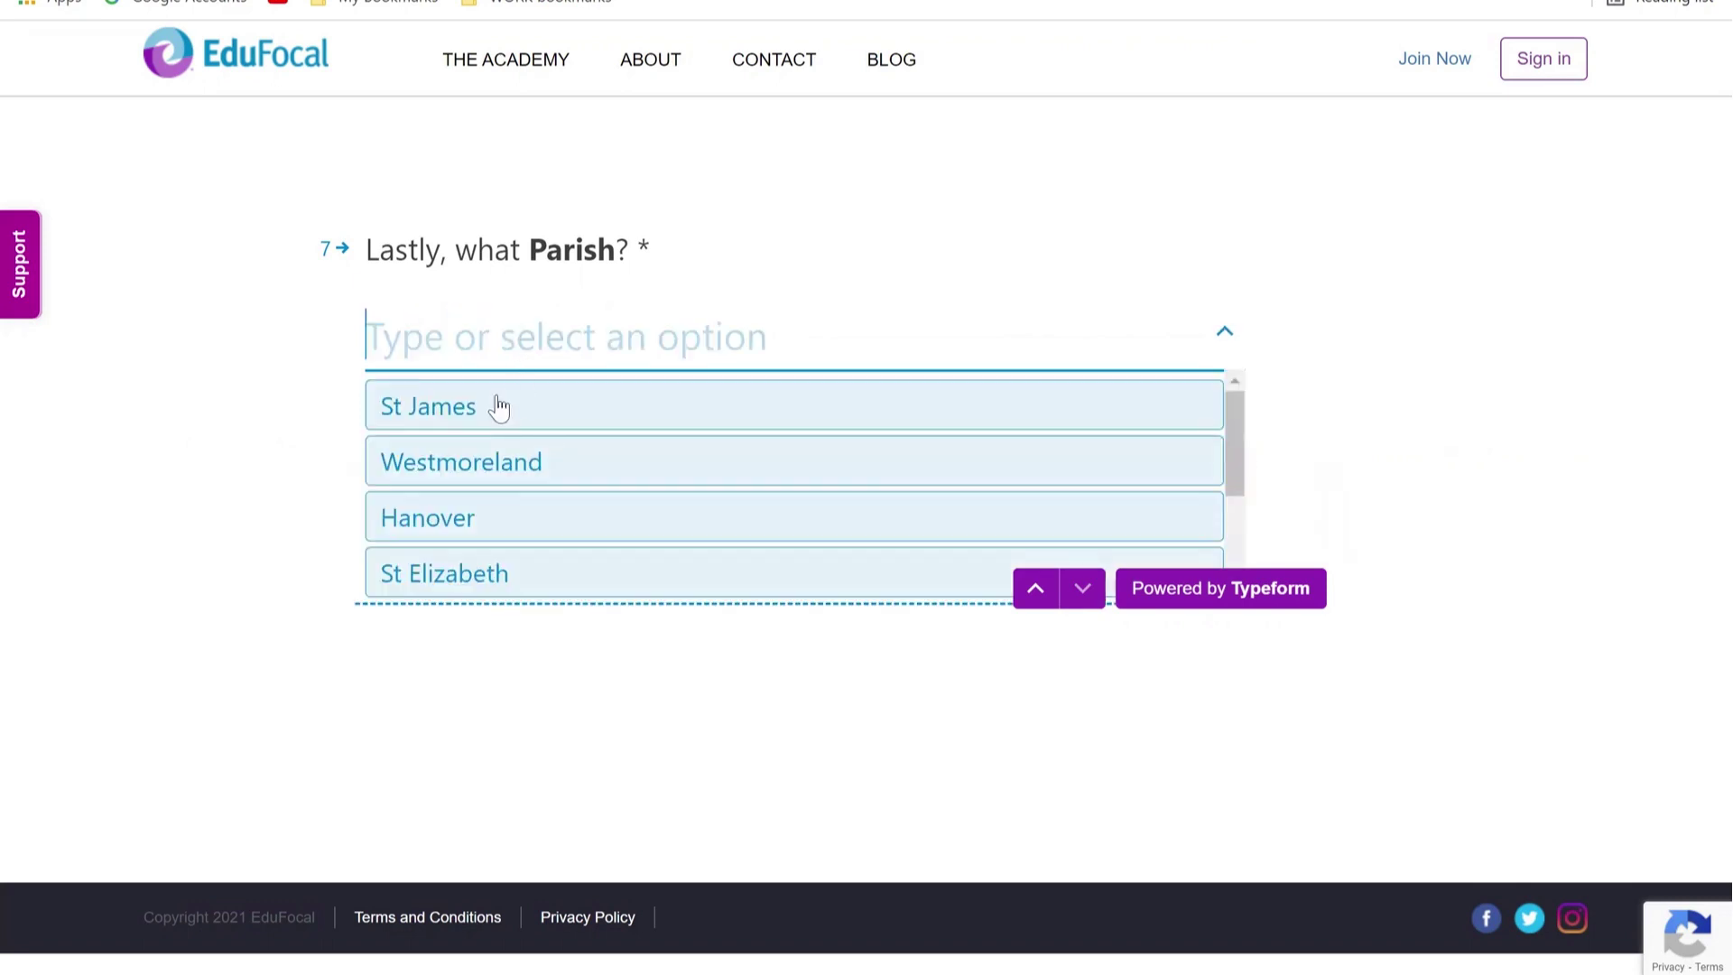
{"action": "left_click", "coordinate": [467, 415]}
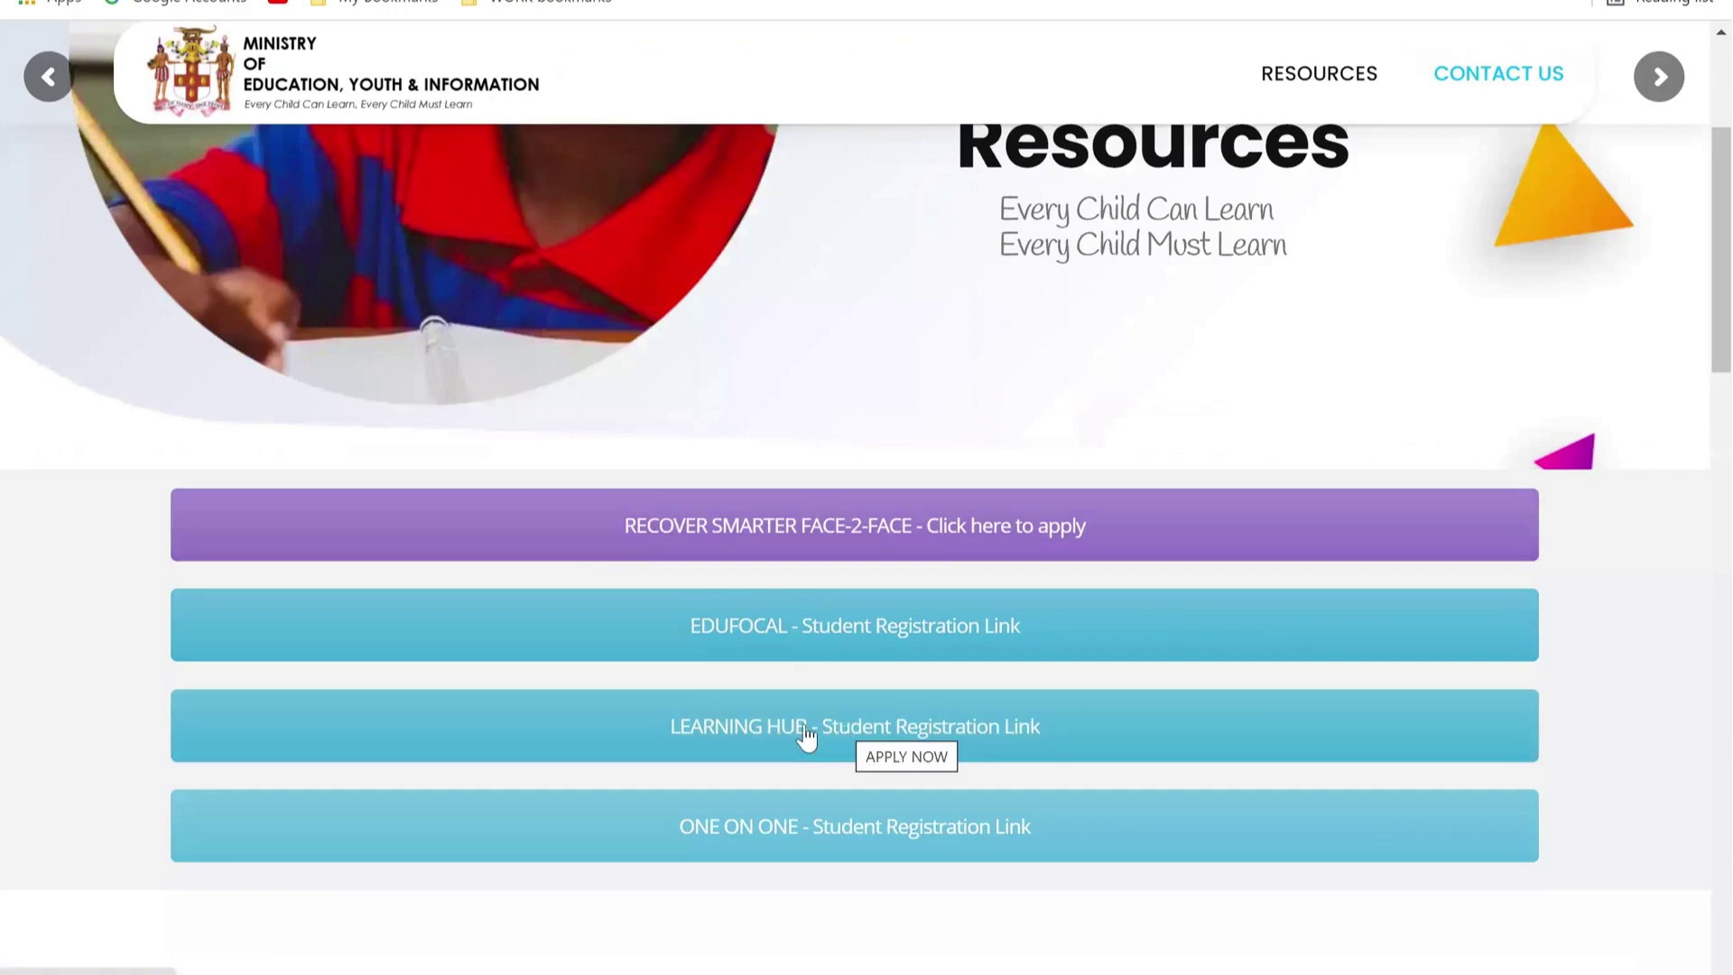
Step: Open the 'LEARNING HUB - Student Registration Link' to reach the LearningHub.online Register page
{"action": "left_click", "coordinate": [709, 731]}
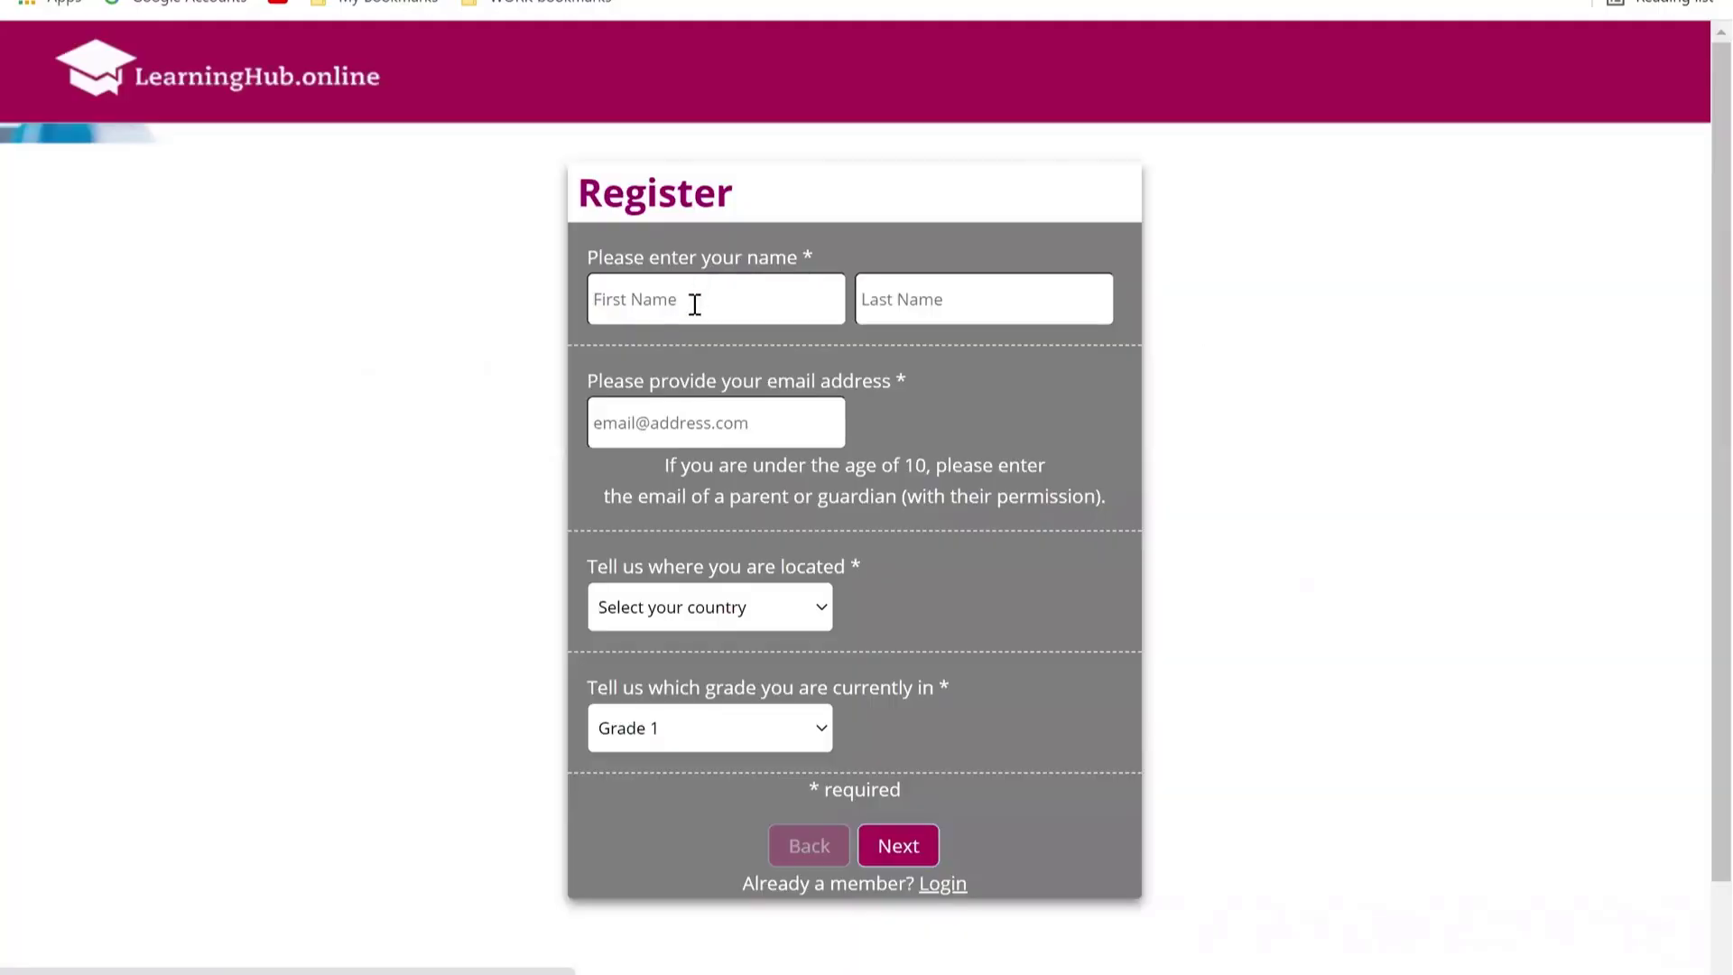
Step: Enter the student's first name, last name and school e-mail address, correcting the domain typo
{"action": "left_click", "coordinate": [695, 306]}
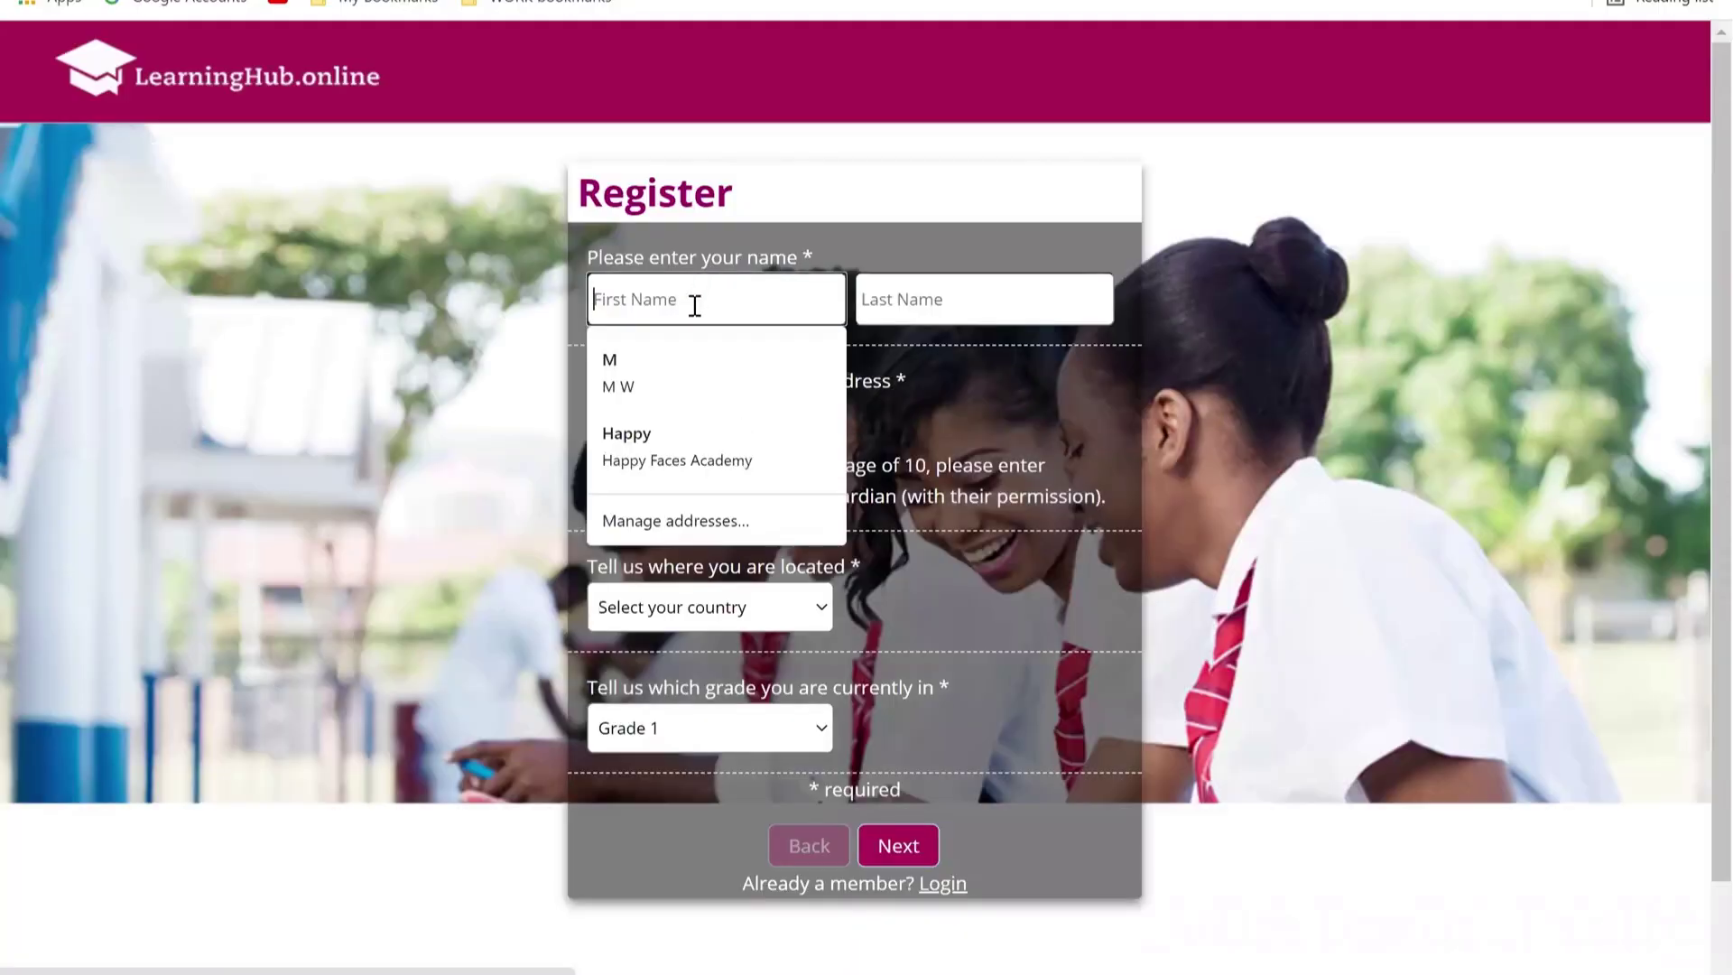
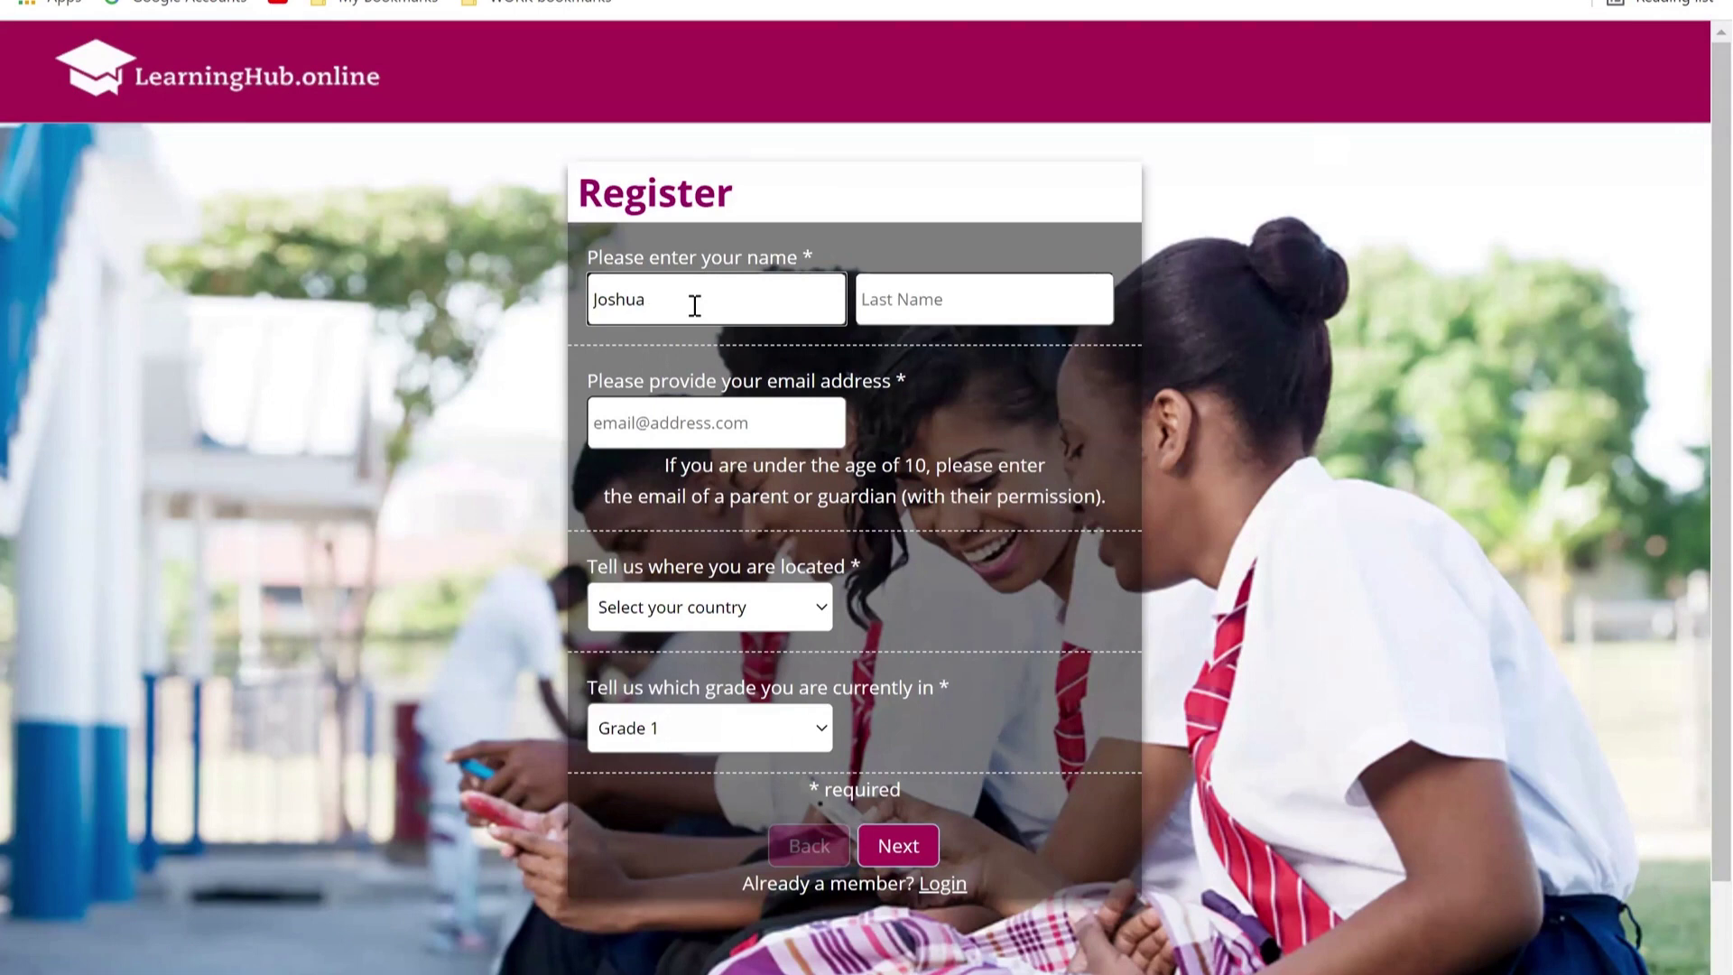
{"action": "left_click", "coordinate": [903, 292]}
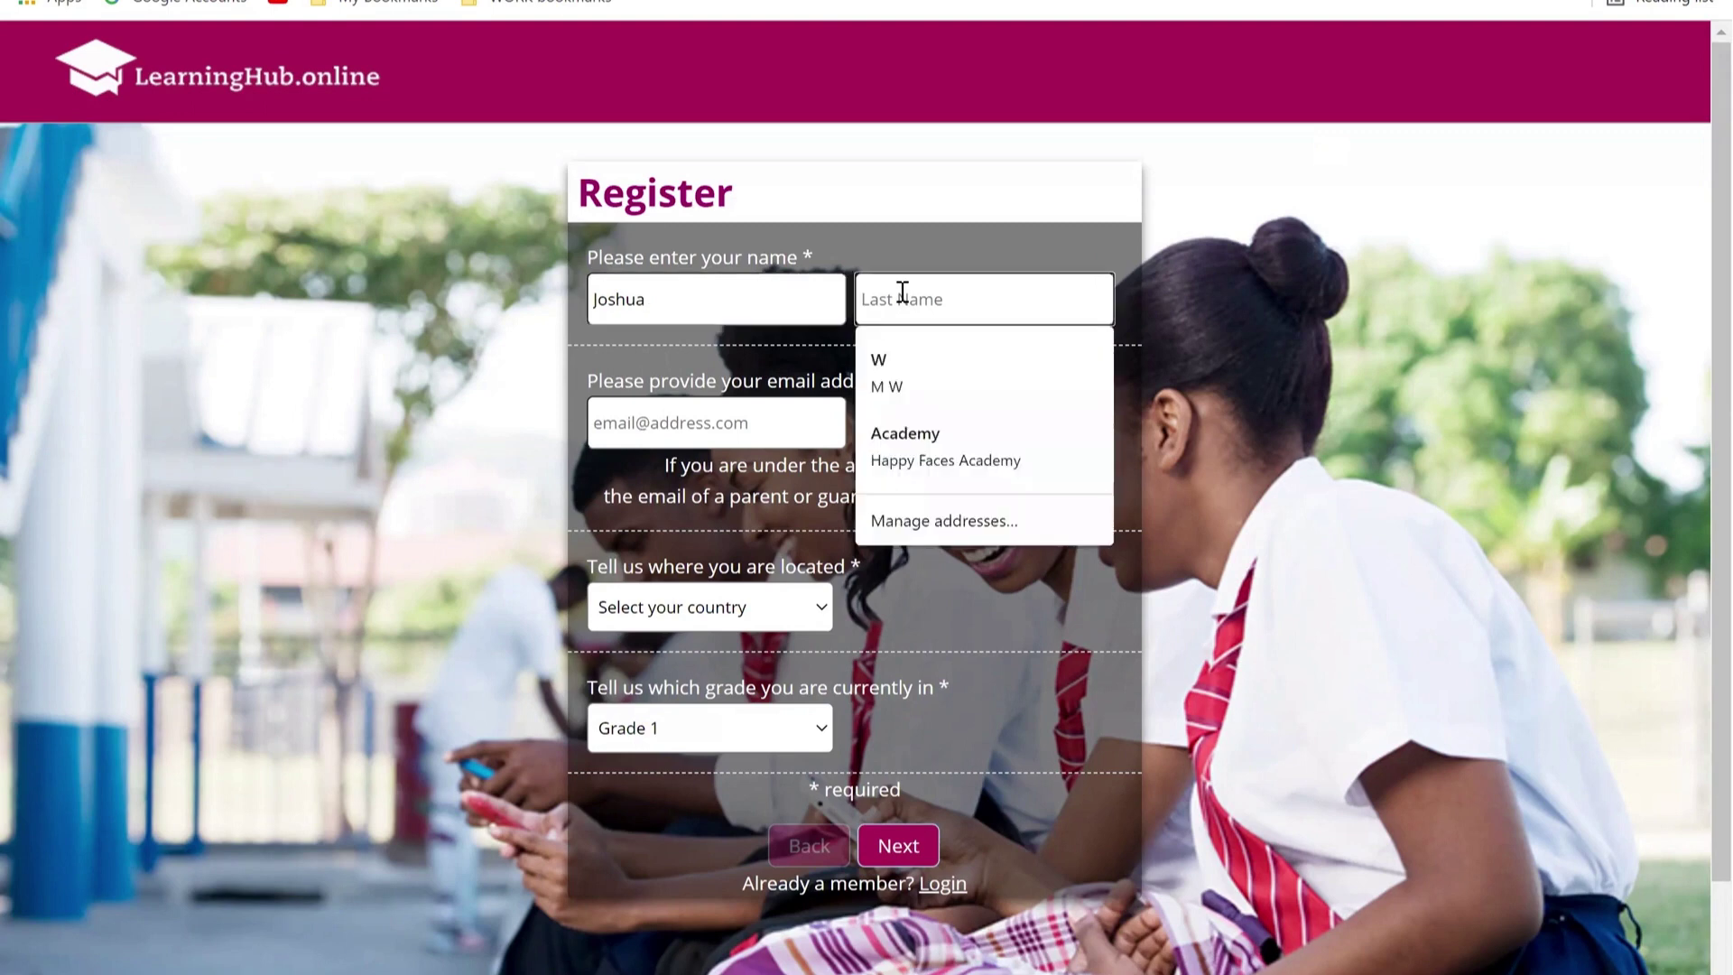
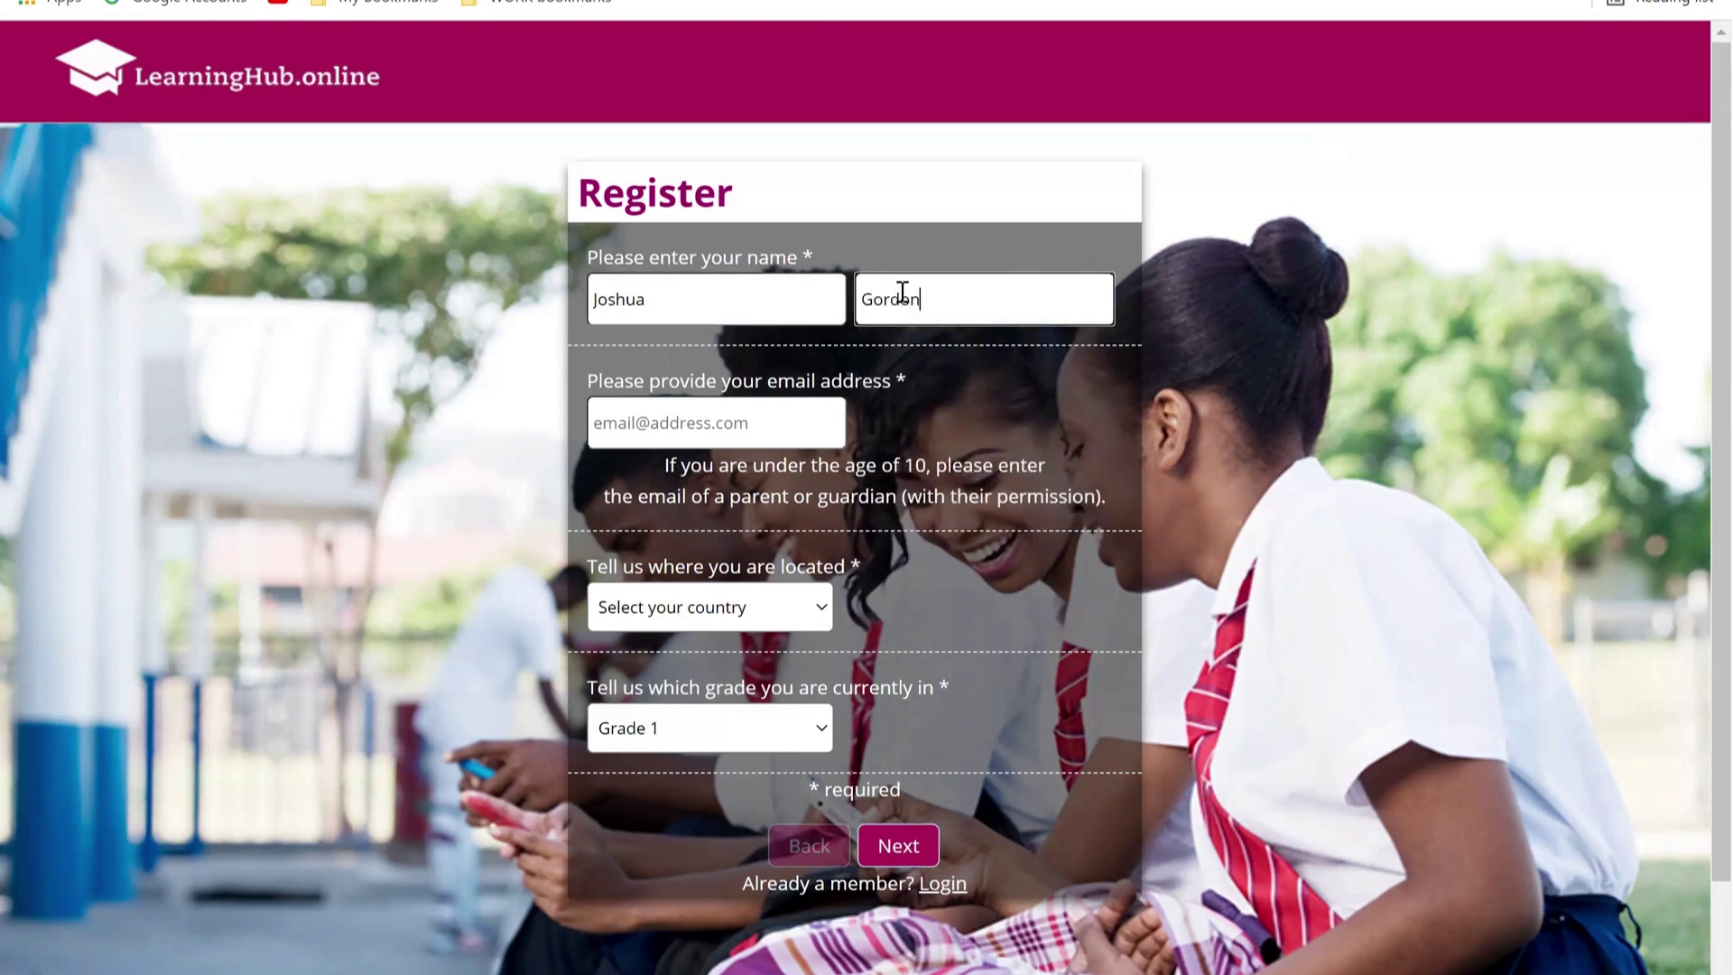
{"action": "left_click", "coordinate": [747, 437]}
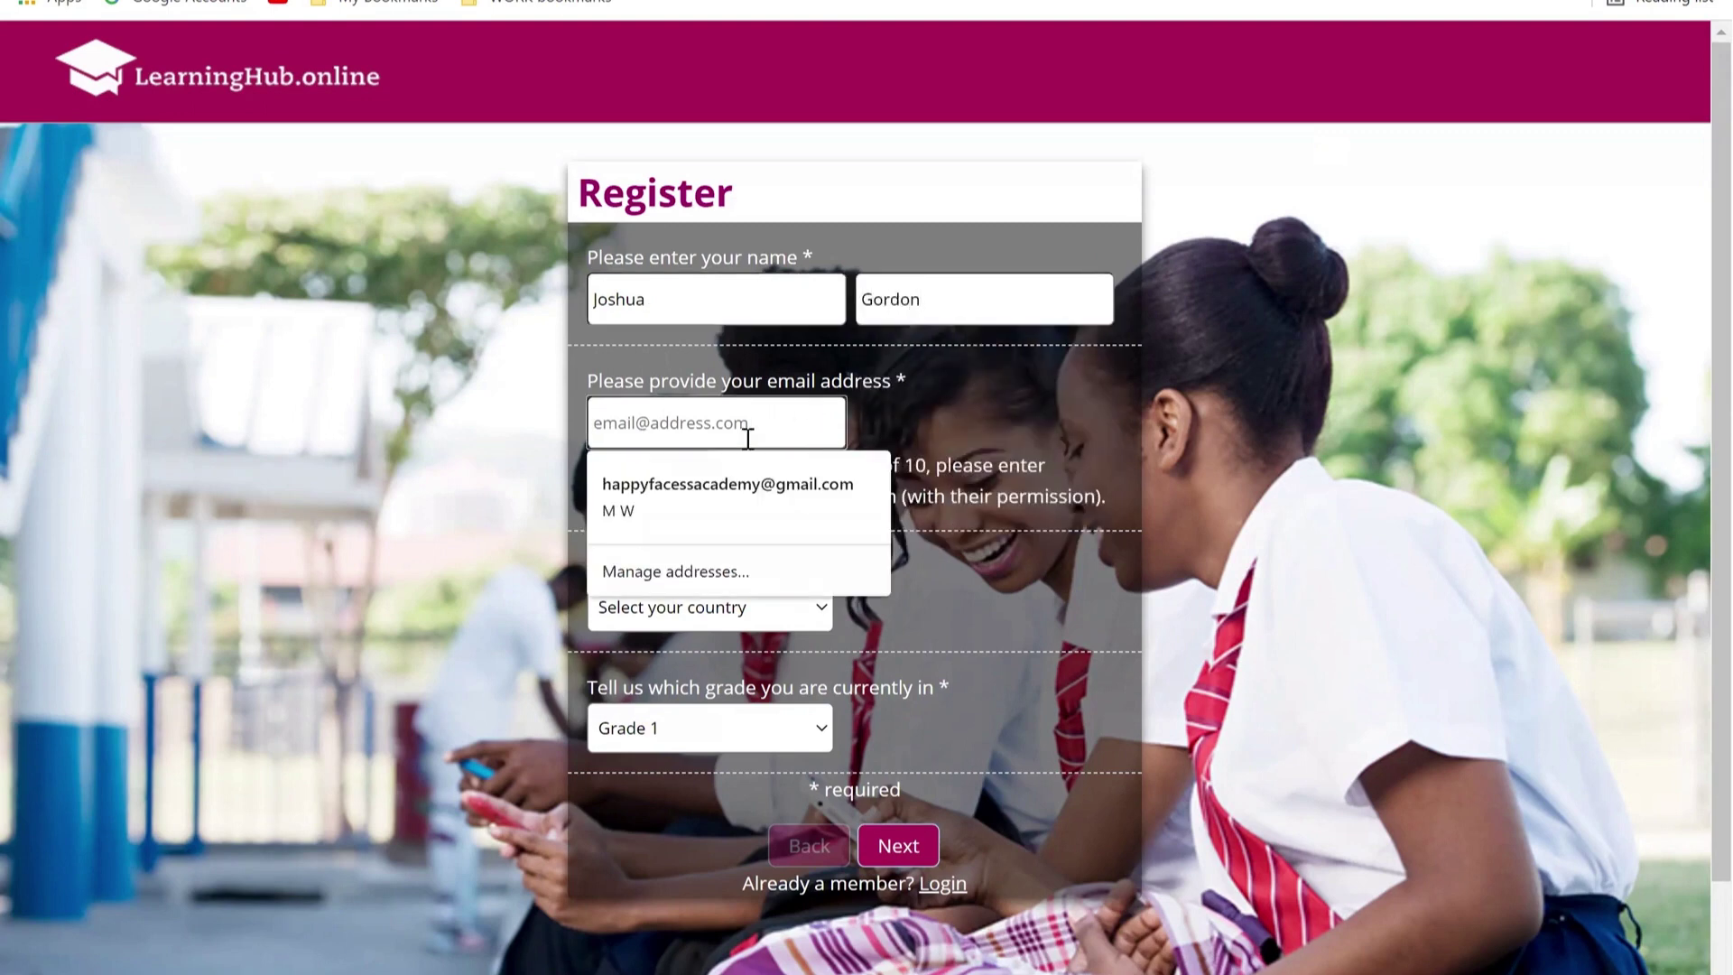
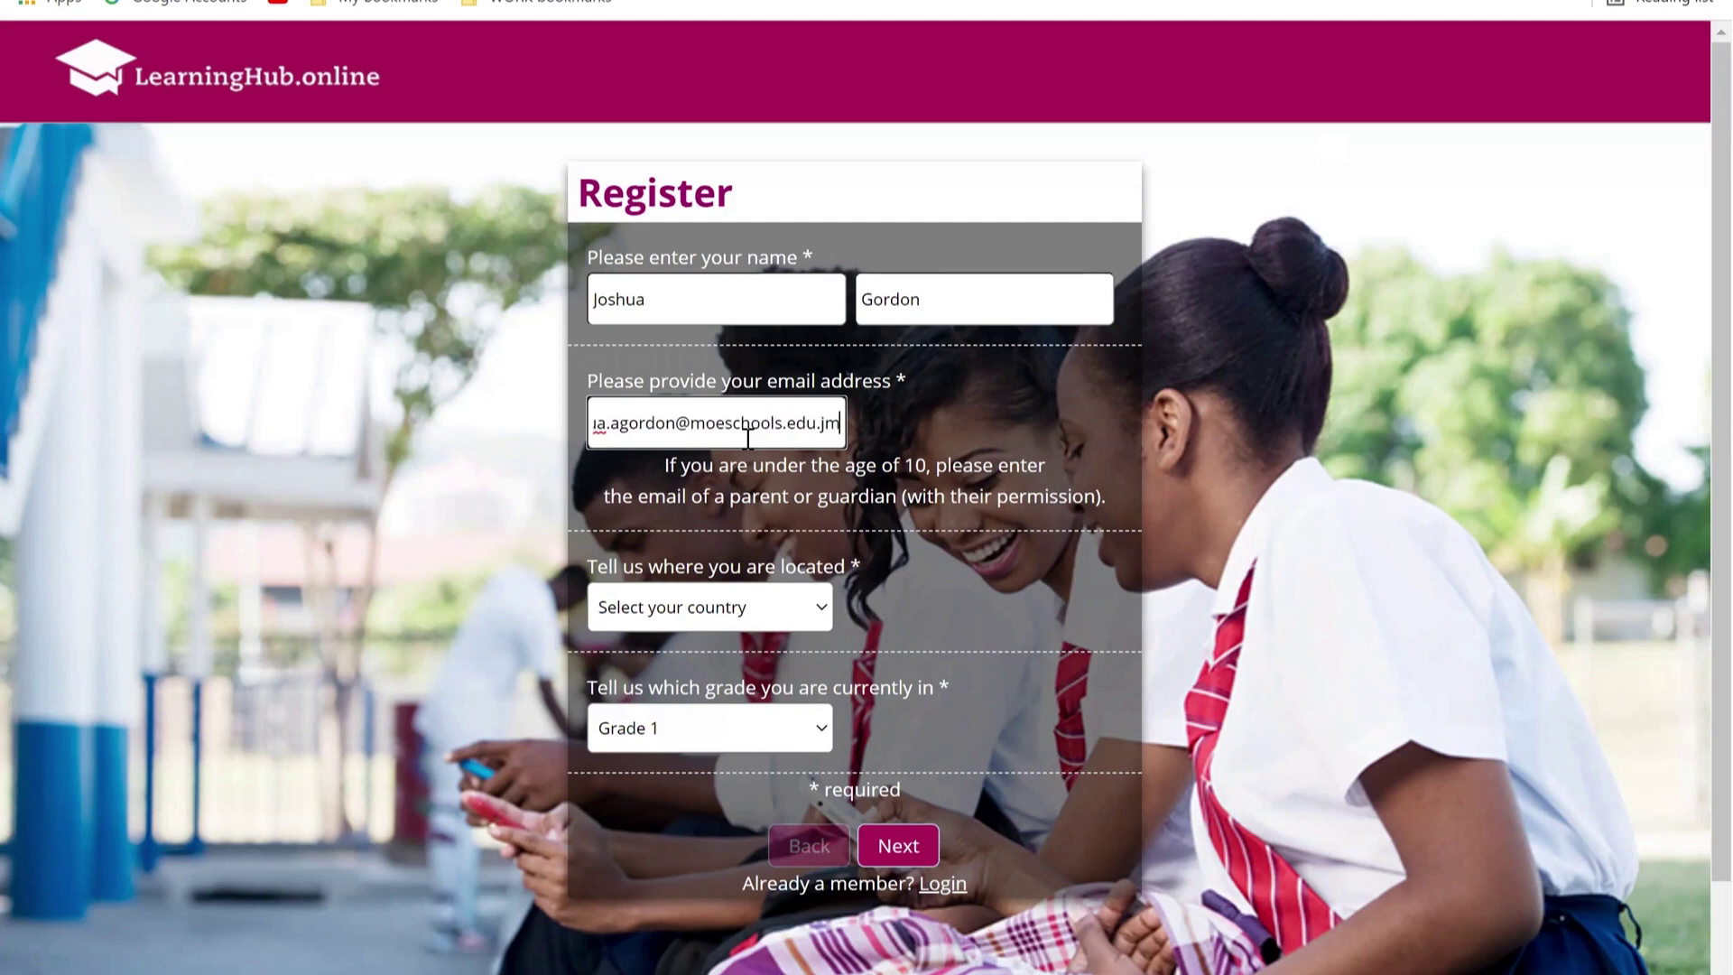
Step: Set the location to Jamaica and the grade to Grade 10
{"action": "left_click", "coordinate": [767, 612]}
{"action": "left_click", "coordinate": [725, 317]}
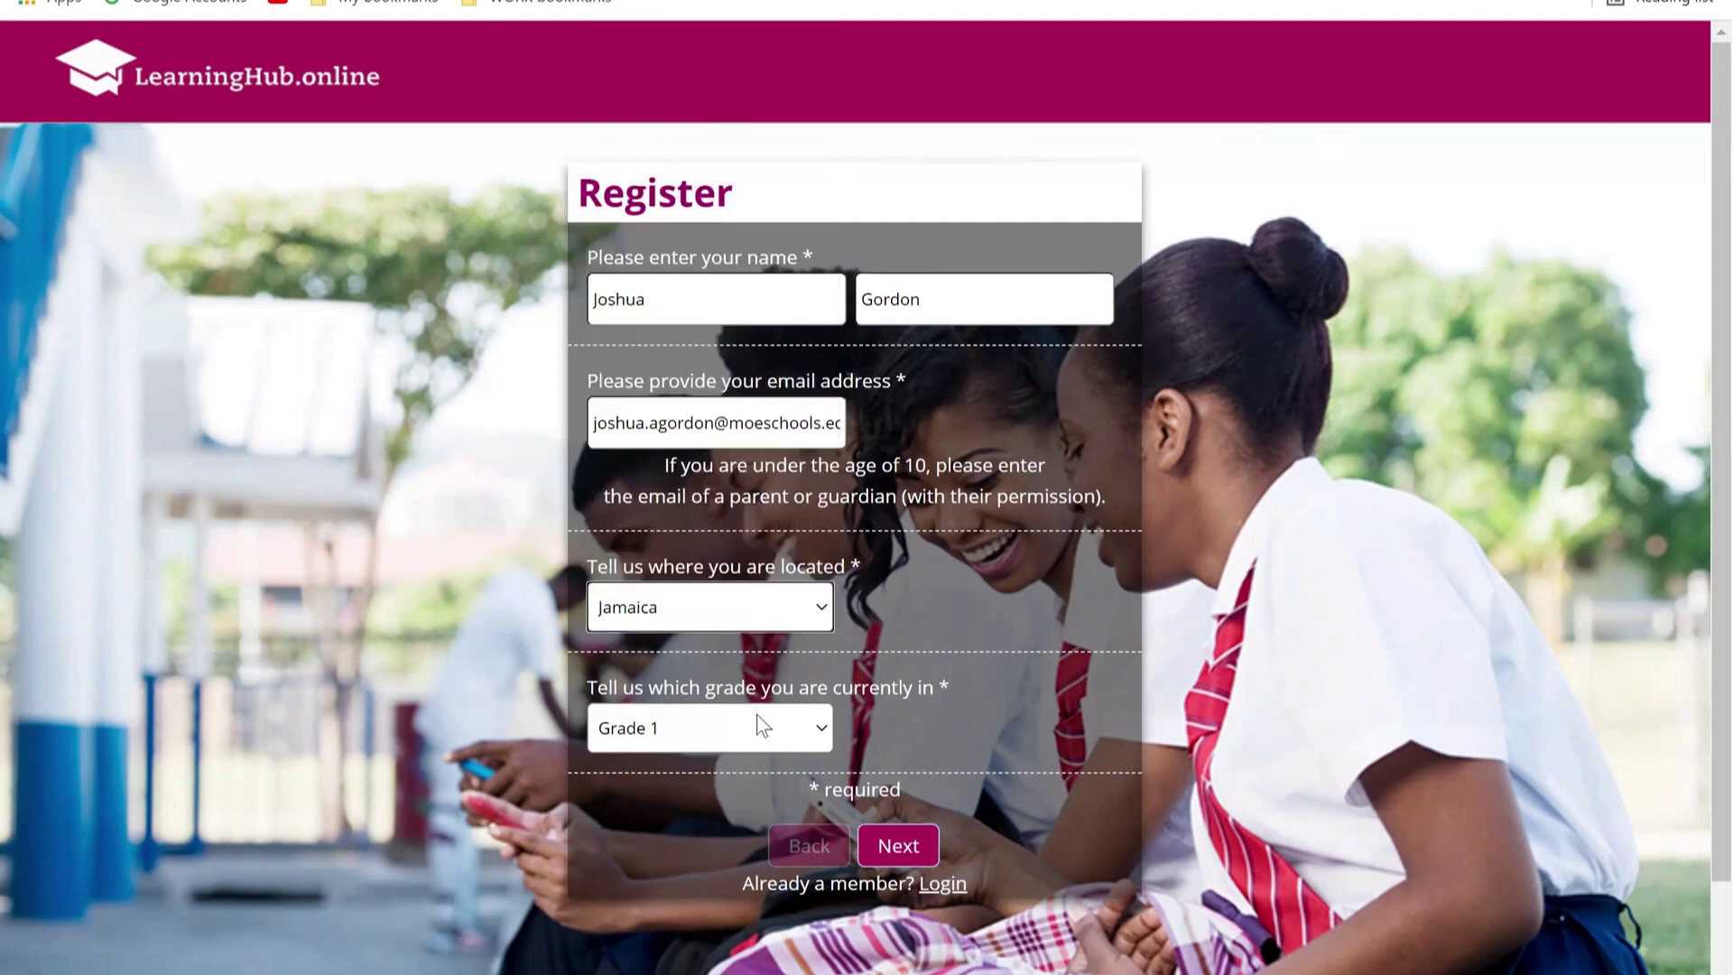
{"action": "left_click", "coordinate": [752, 727]}
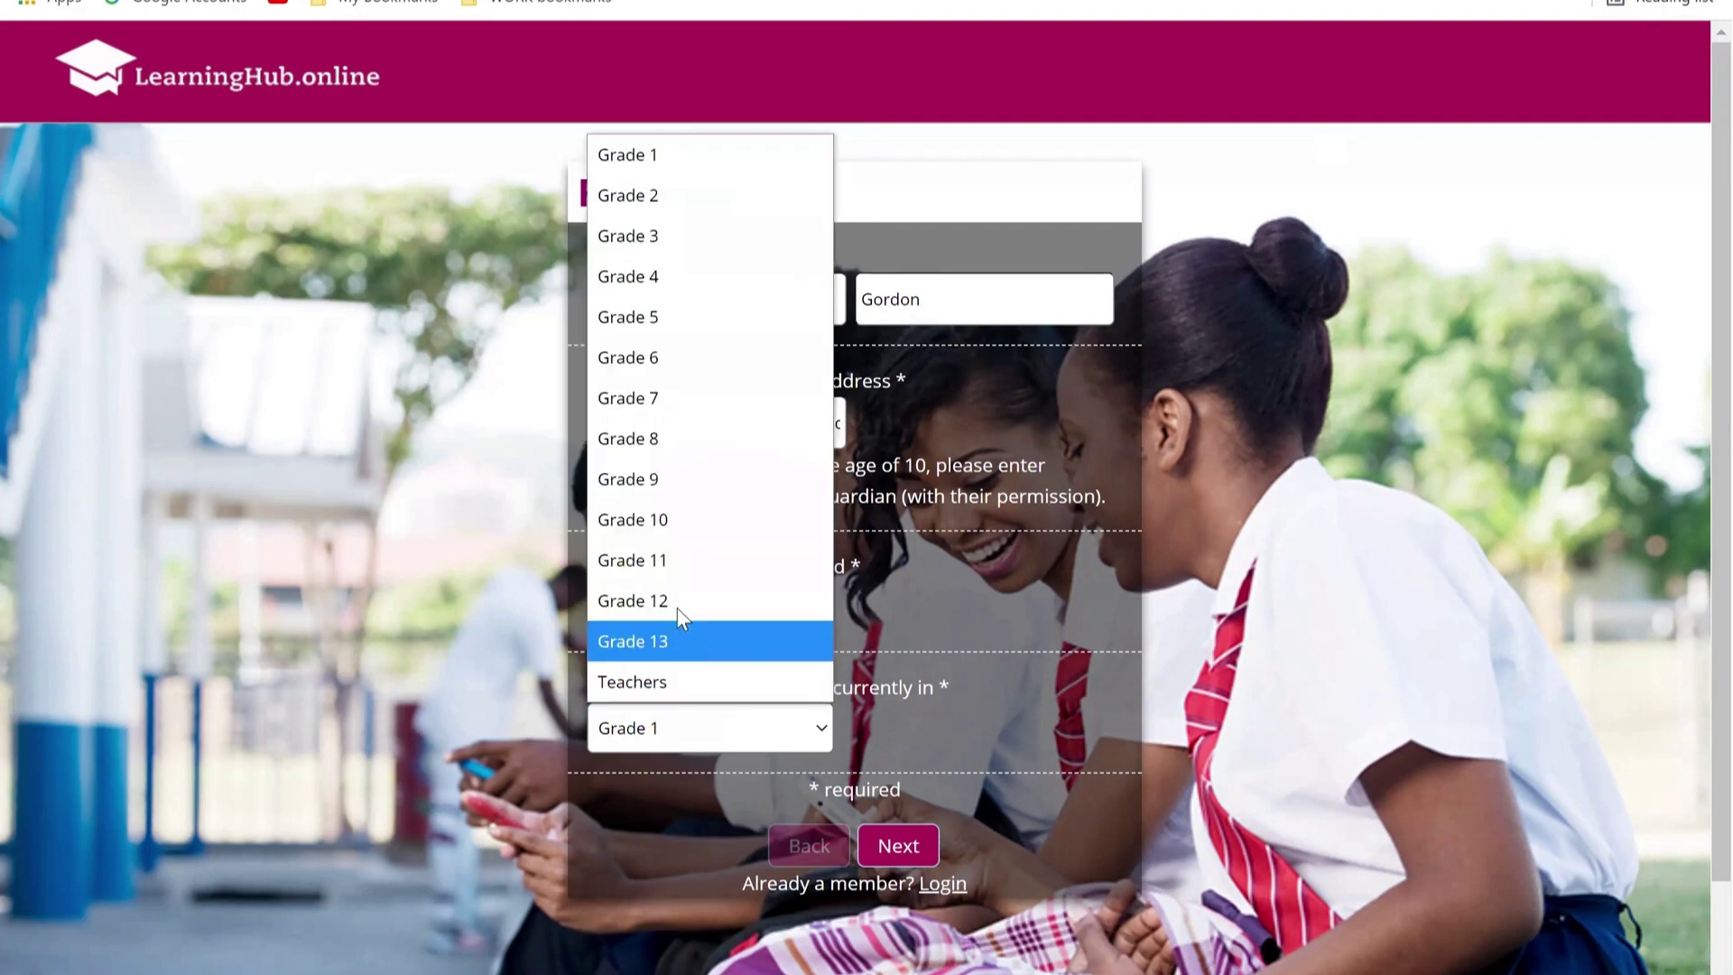
{"action": "left_click", "coordinate": [666, 519]}
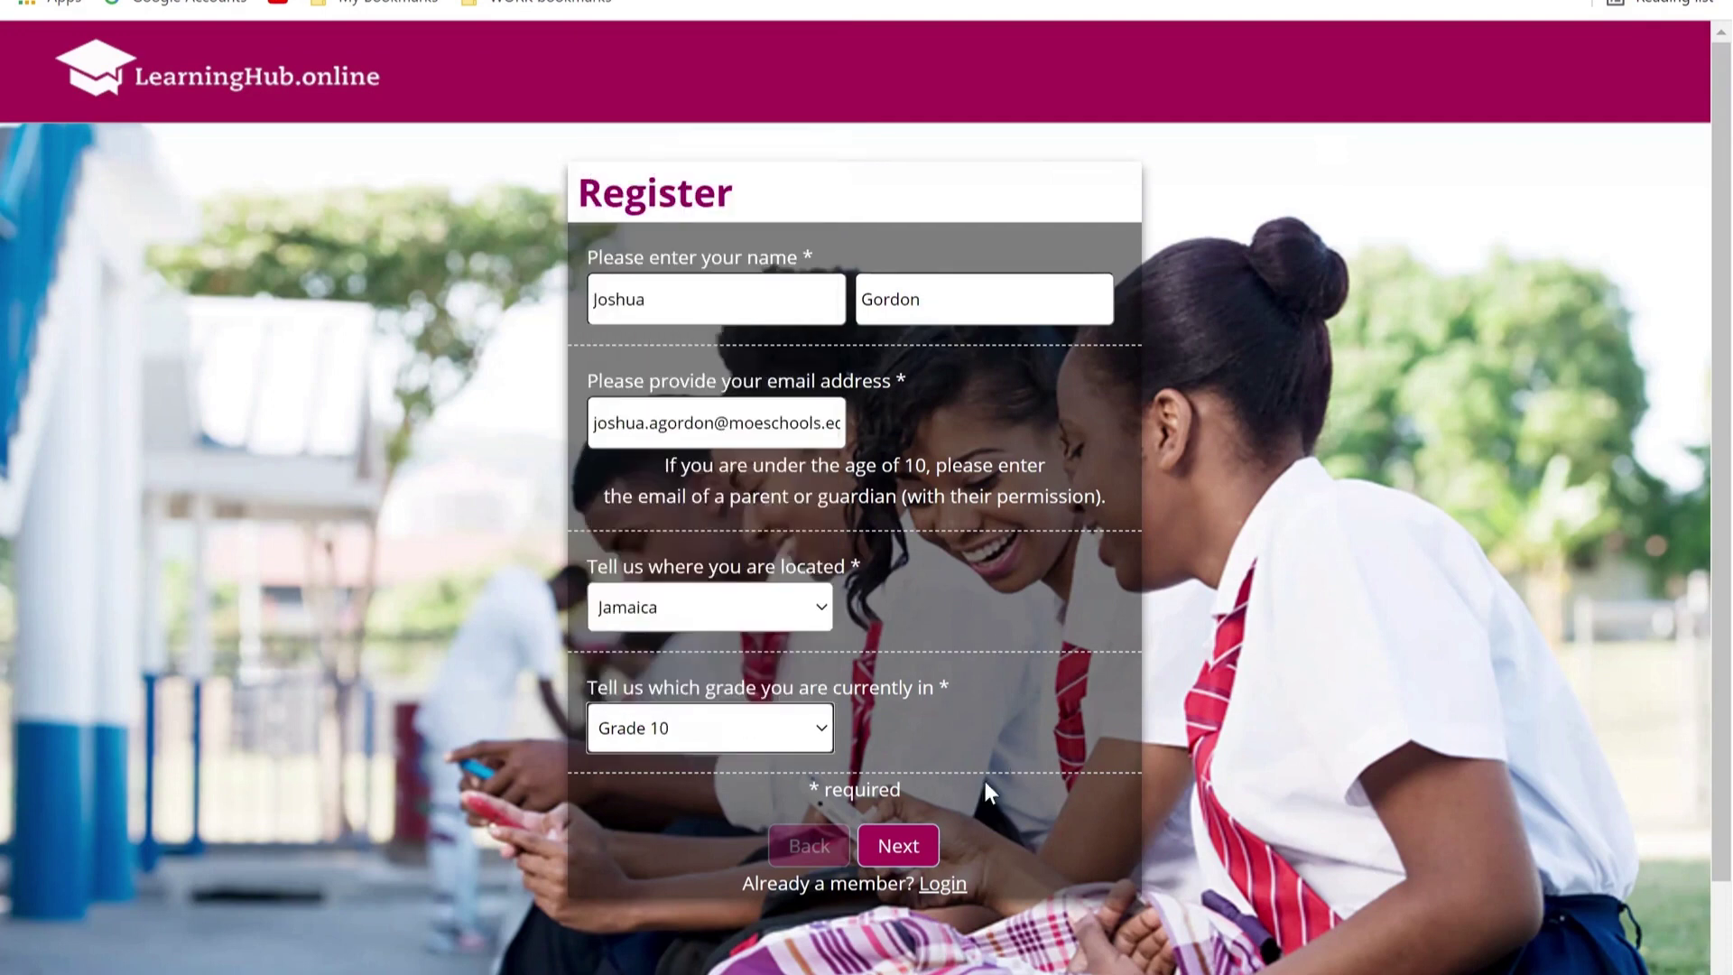
Step: Go to the next page and enter Happy Faces Academy as the school
{"action": "left_click", "coordinate": [912, 848]}
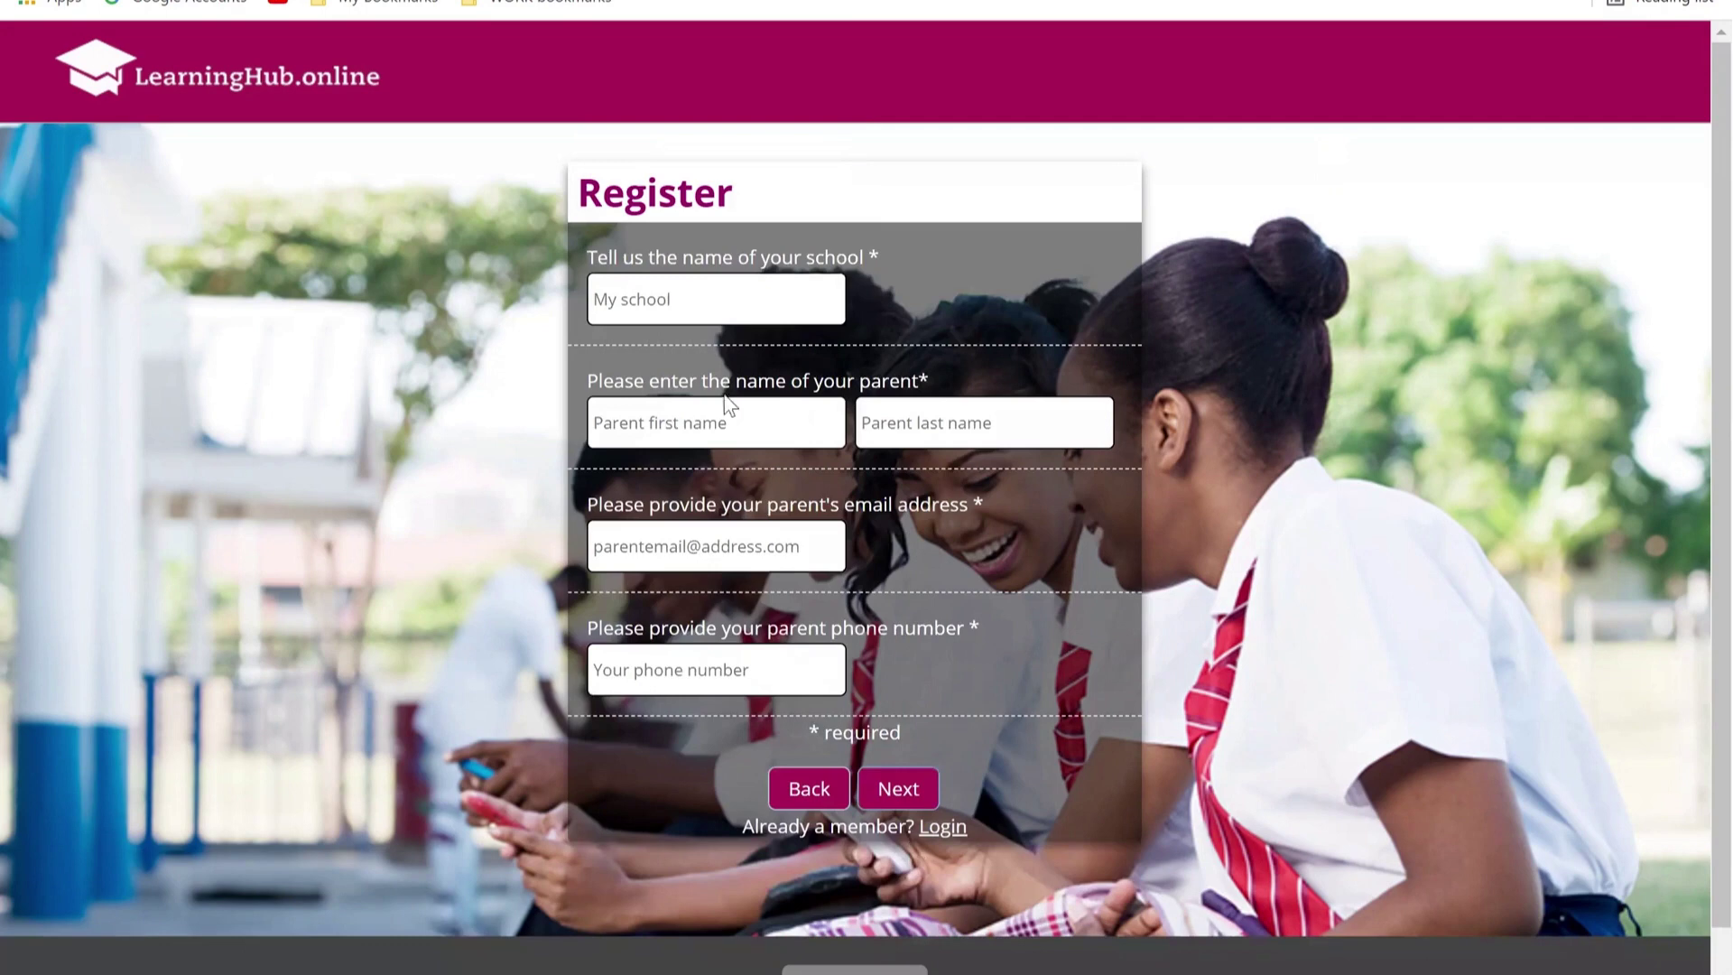
{"action": "left_click", "coordinate": [729, 311]}
{"action": "type", "text": "Hap"}
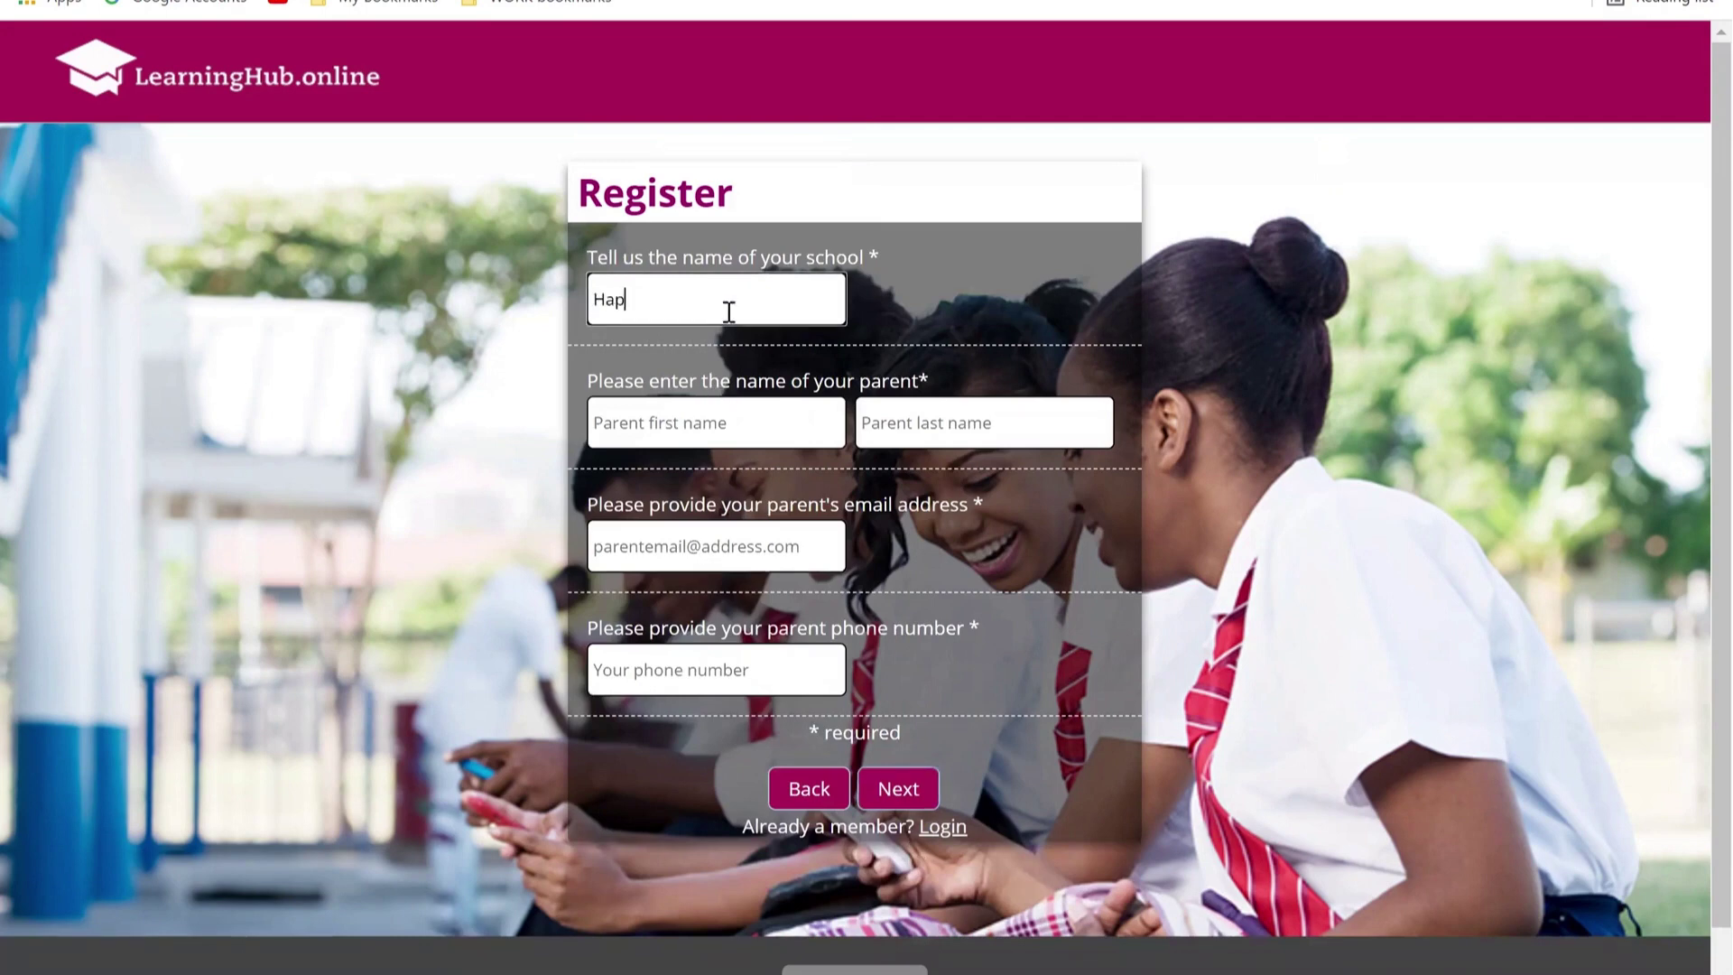
{"action": "type", "text": "py Faces Academy"}
Step: Fill in the parent's first and last name, saved e-mail and a phone number, then try to continue
{"action": "left_click", "coordinate": [705, 435]}
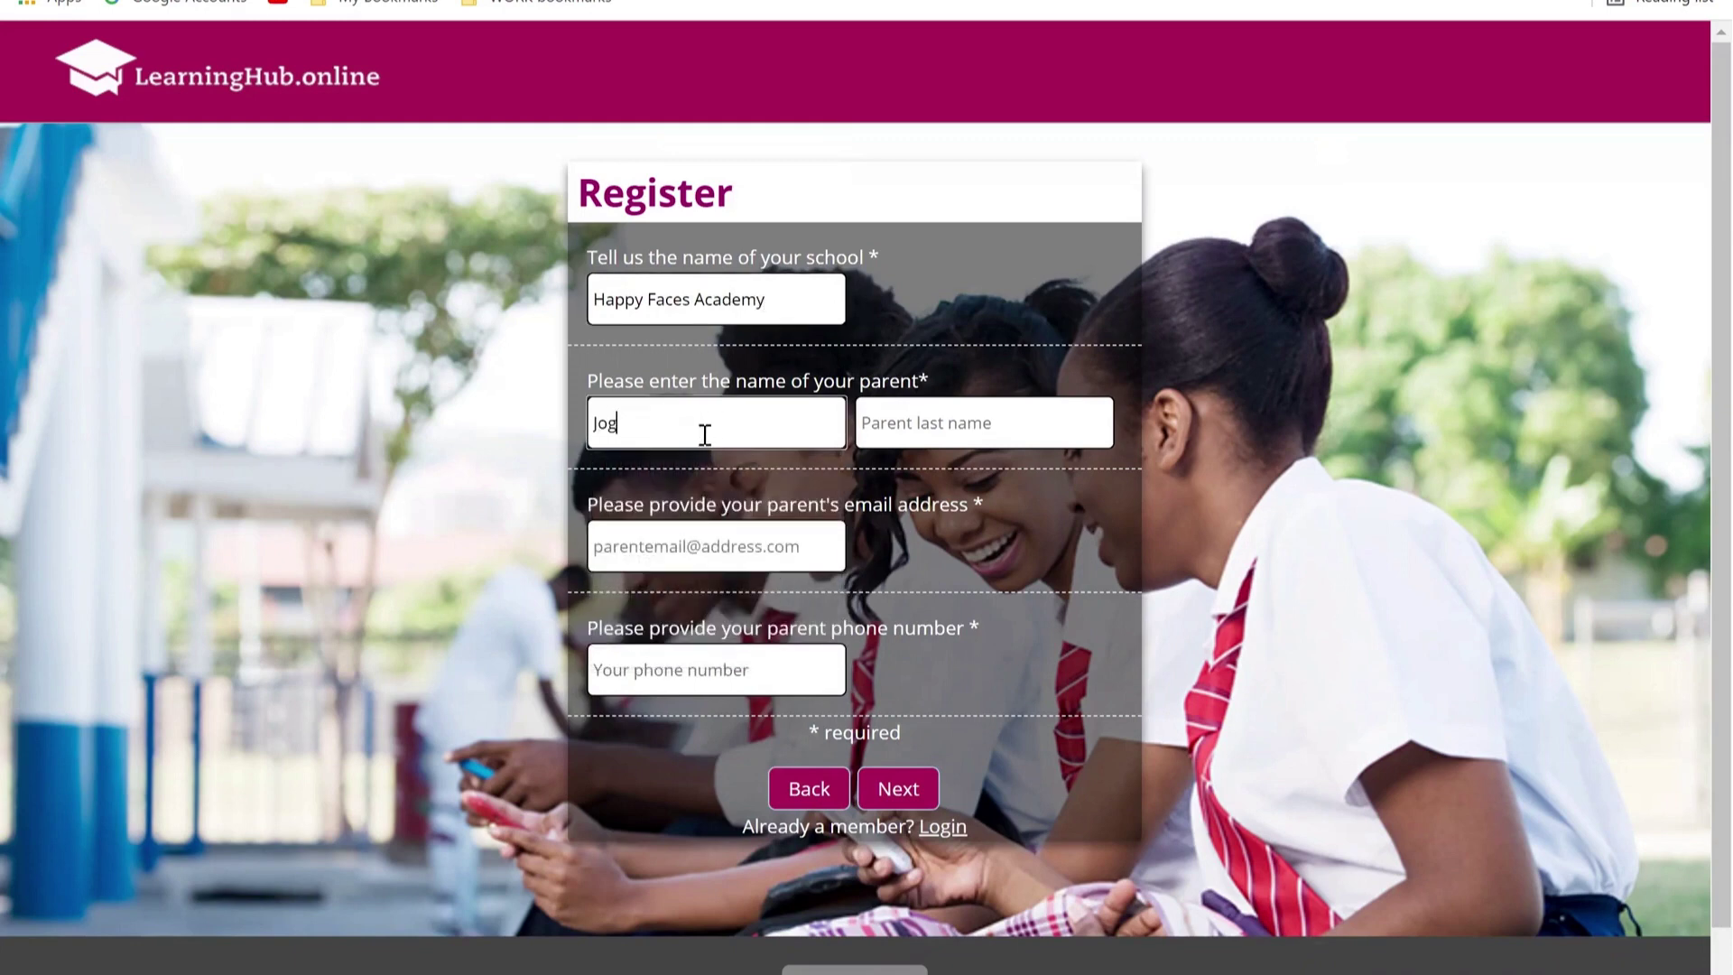
{"action": "type", "text": " Gord"}
{"action": "key", "text": "BackSpace"}
{"action": "key", "text": "BackSpace"}
{"action": "key", "text": "BackSpace"}
{"action": "key", "text": "BackSpace"}
{"action": "key", "text": "BackSpace"}
{"action": "left_click", "coordinate": [907, 428]}
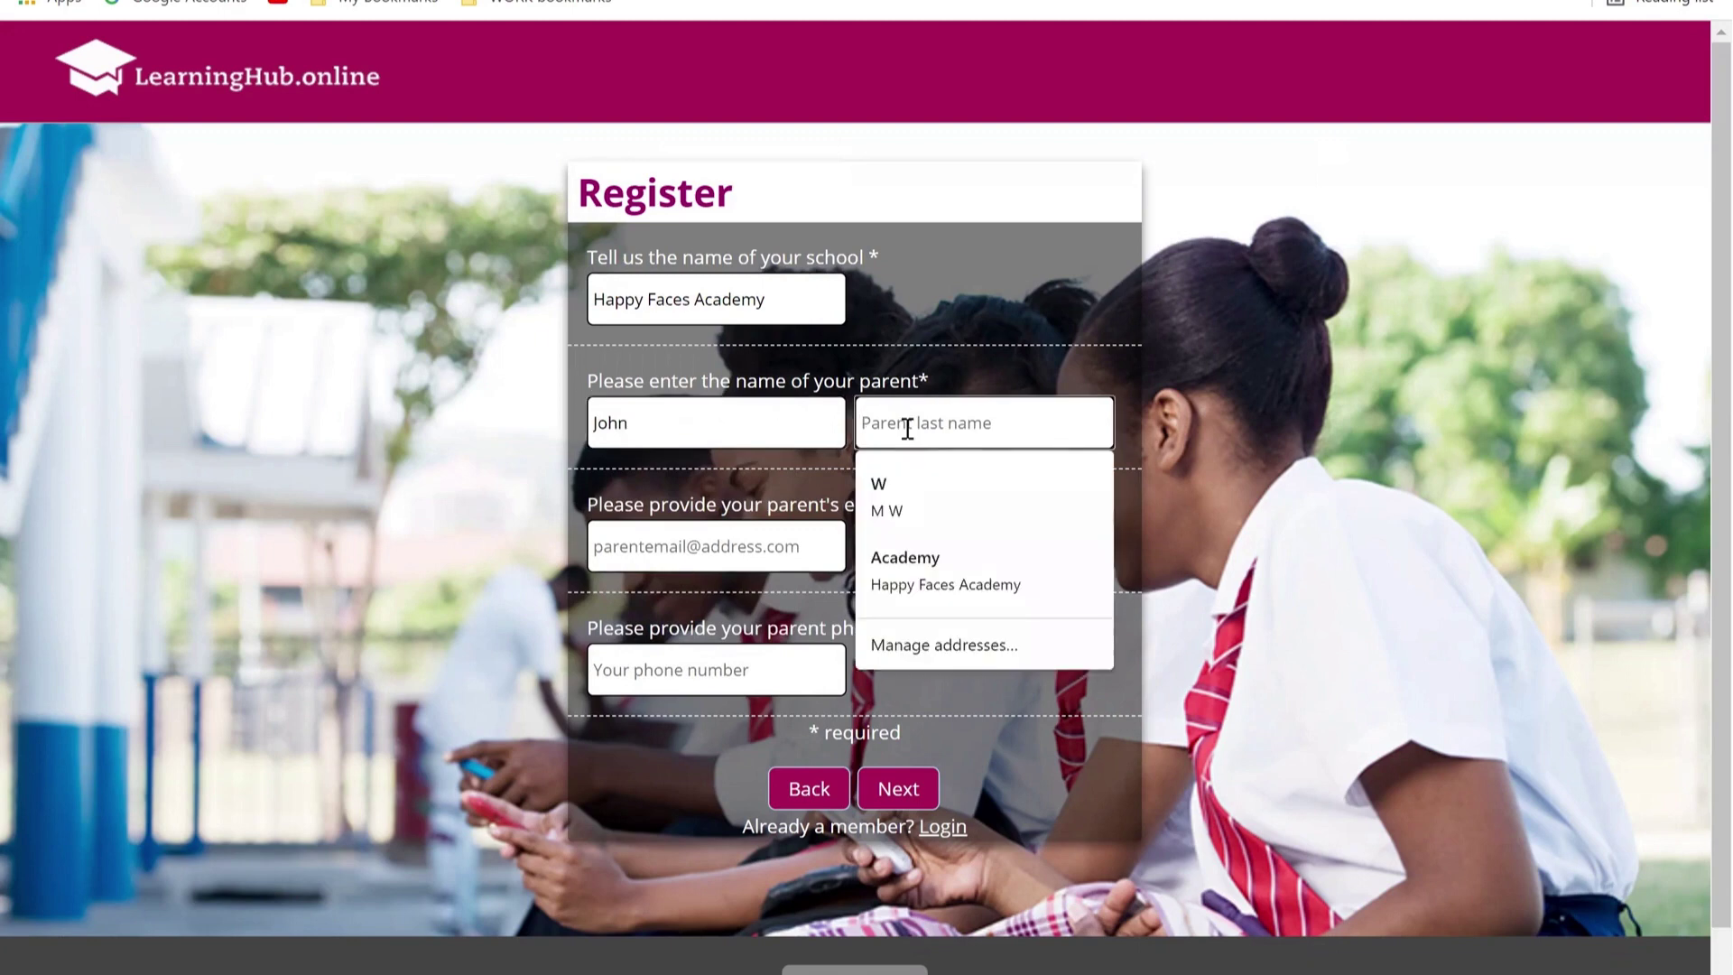
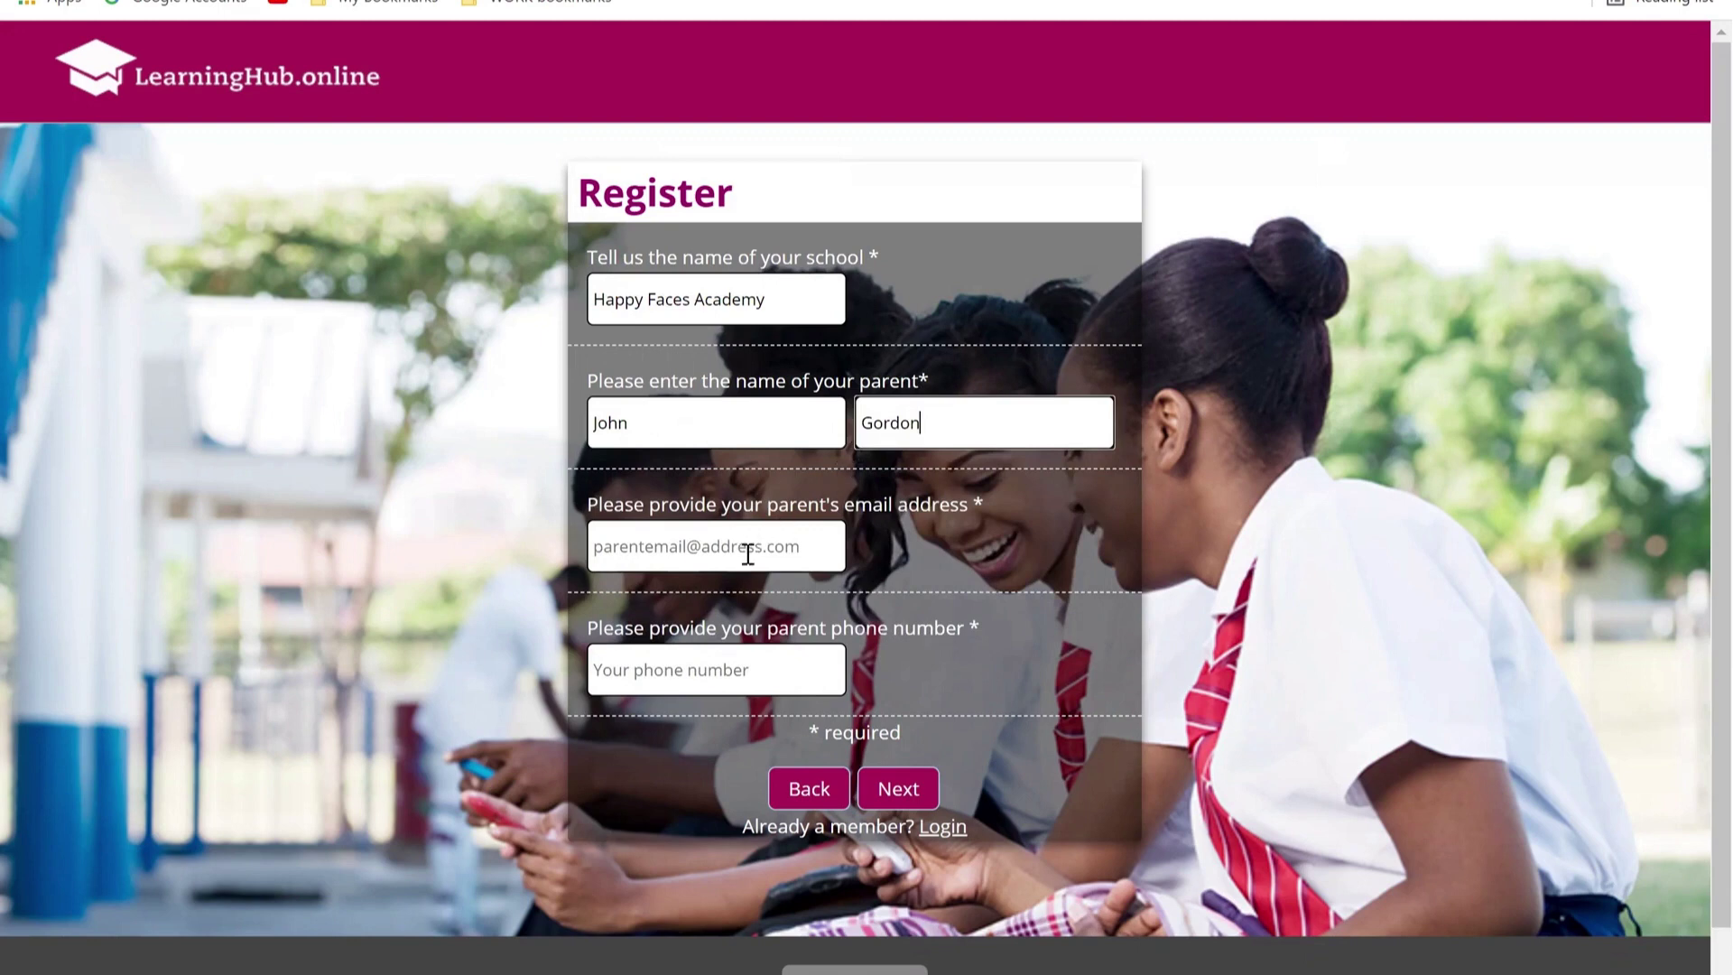
{"action": "left_click", "coordinate": [747, 554]}
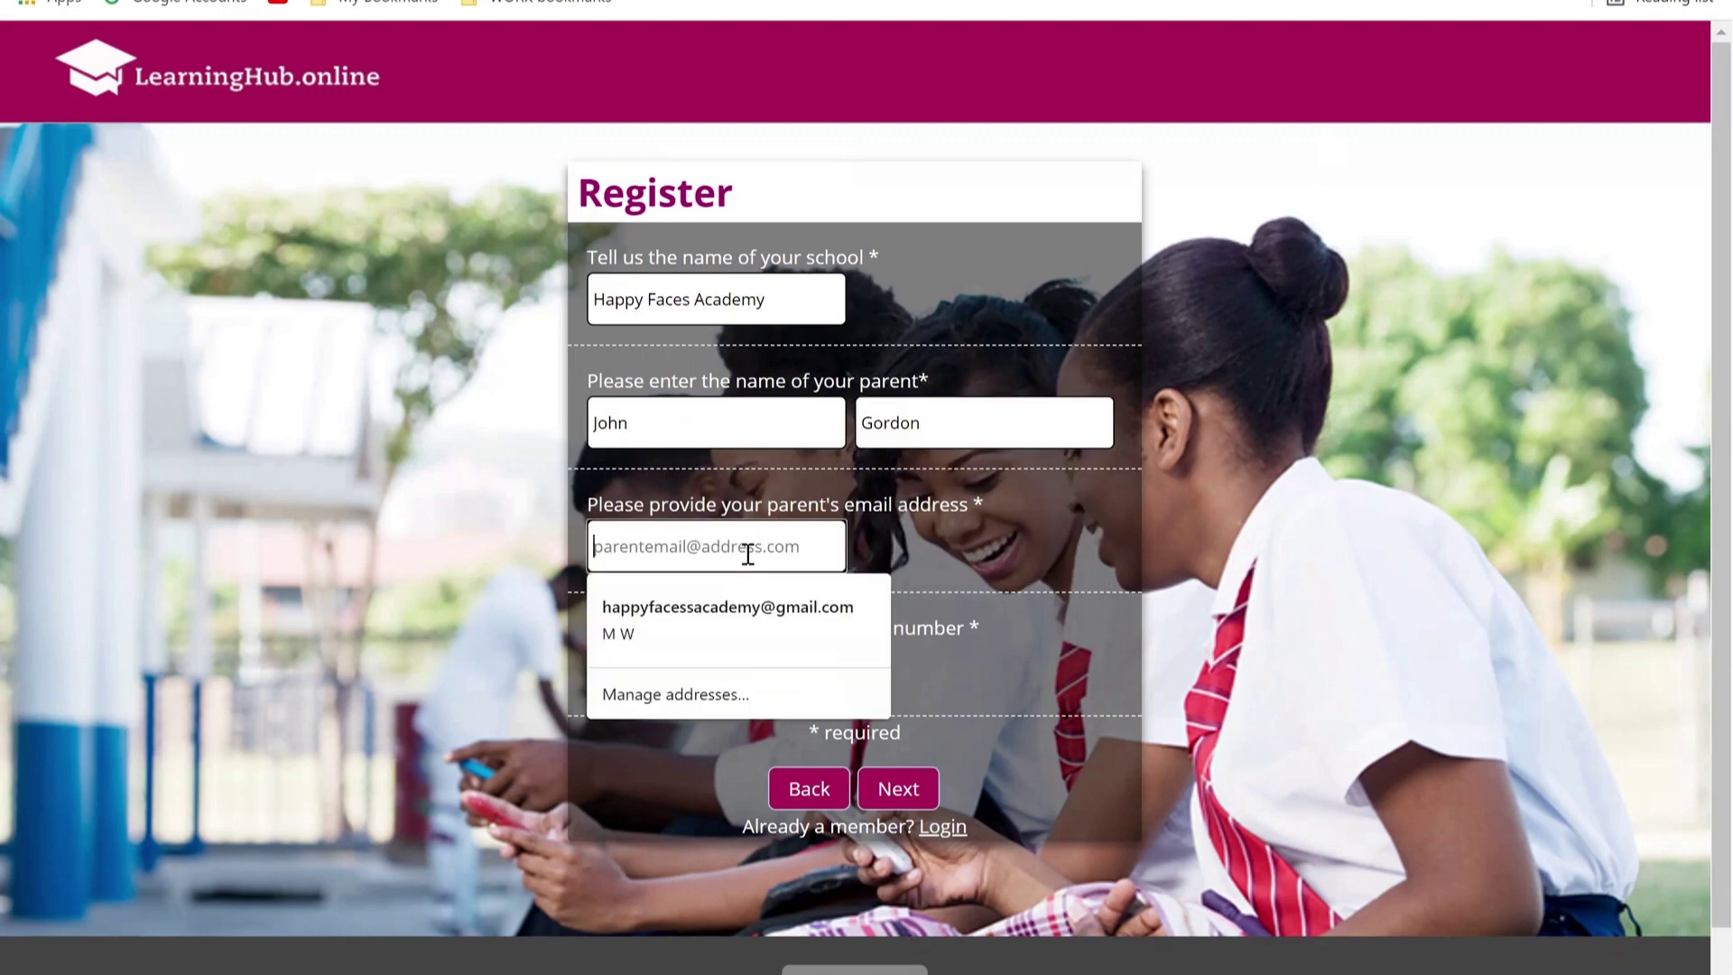
{"action": "left_click", "coordinate": [755, 603]}
{"action": "left_click", "coordinate": [733, 671]}
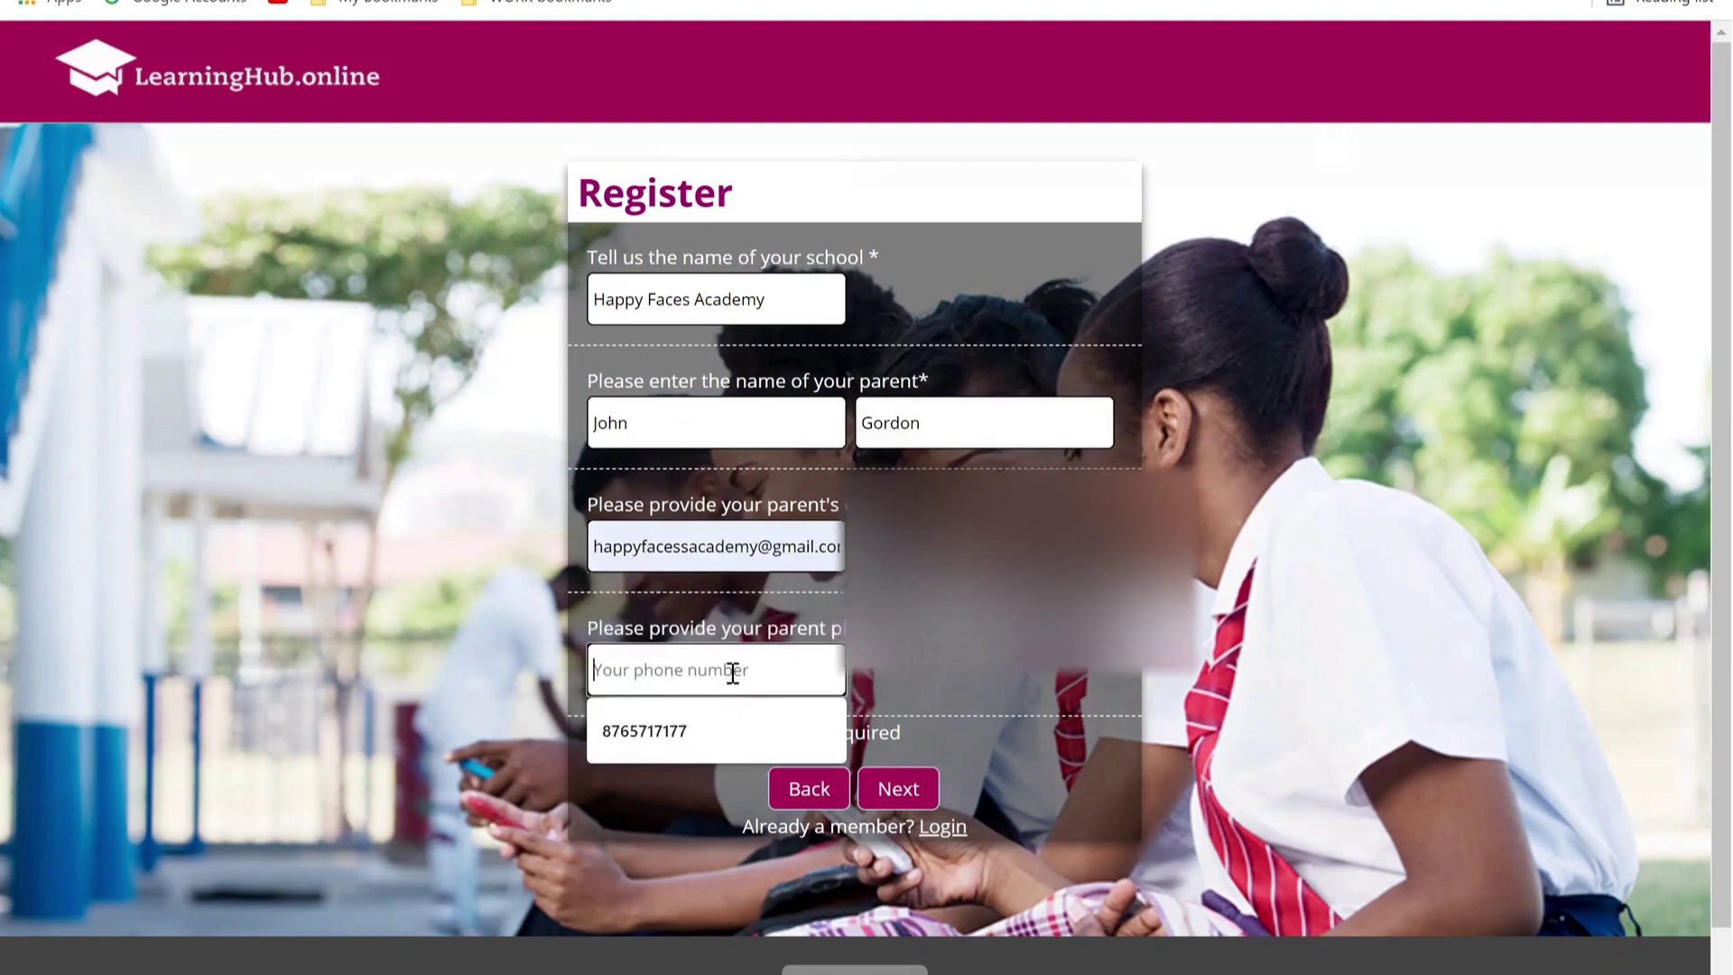
{"action": "type", "text": "76bhjchhj"}
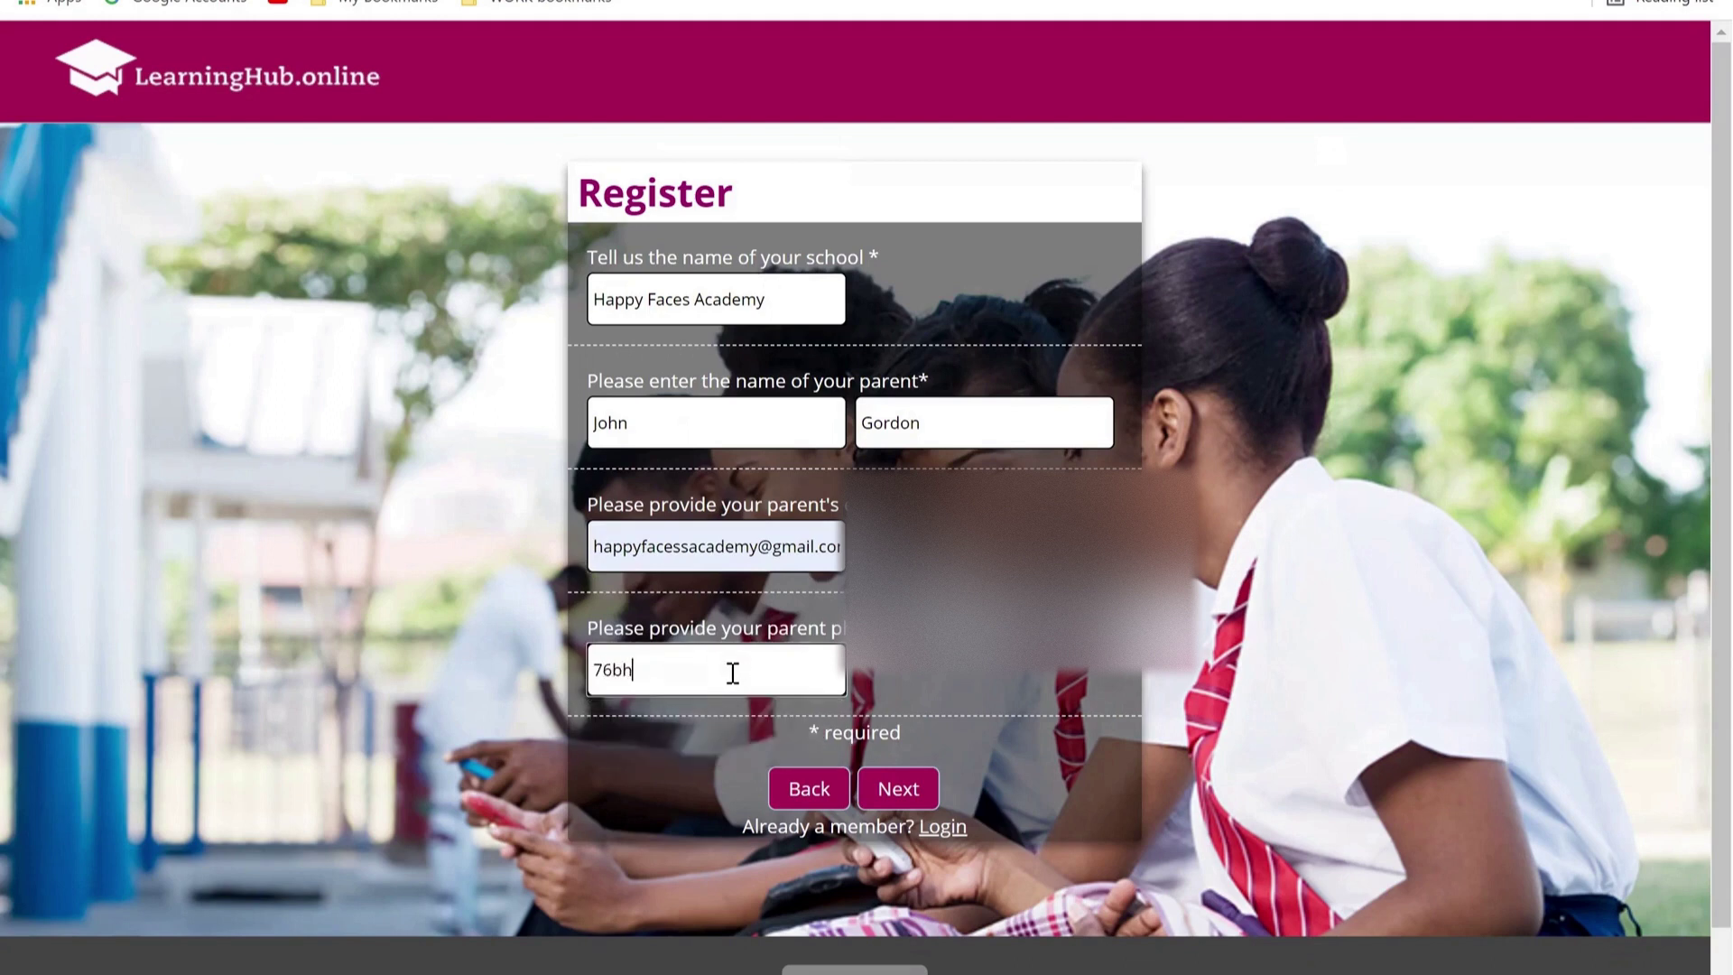
{"action": "type", "text": "n"}
{"action": "left_click", "coordinate": [910, 803]}
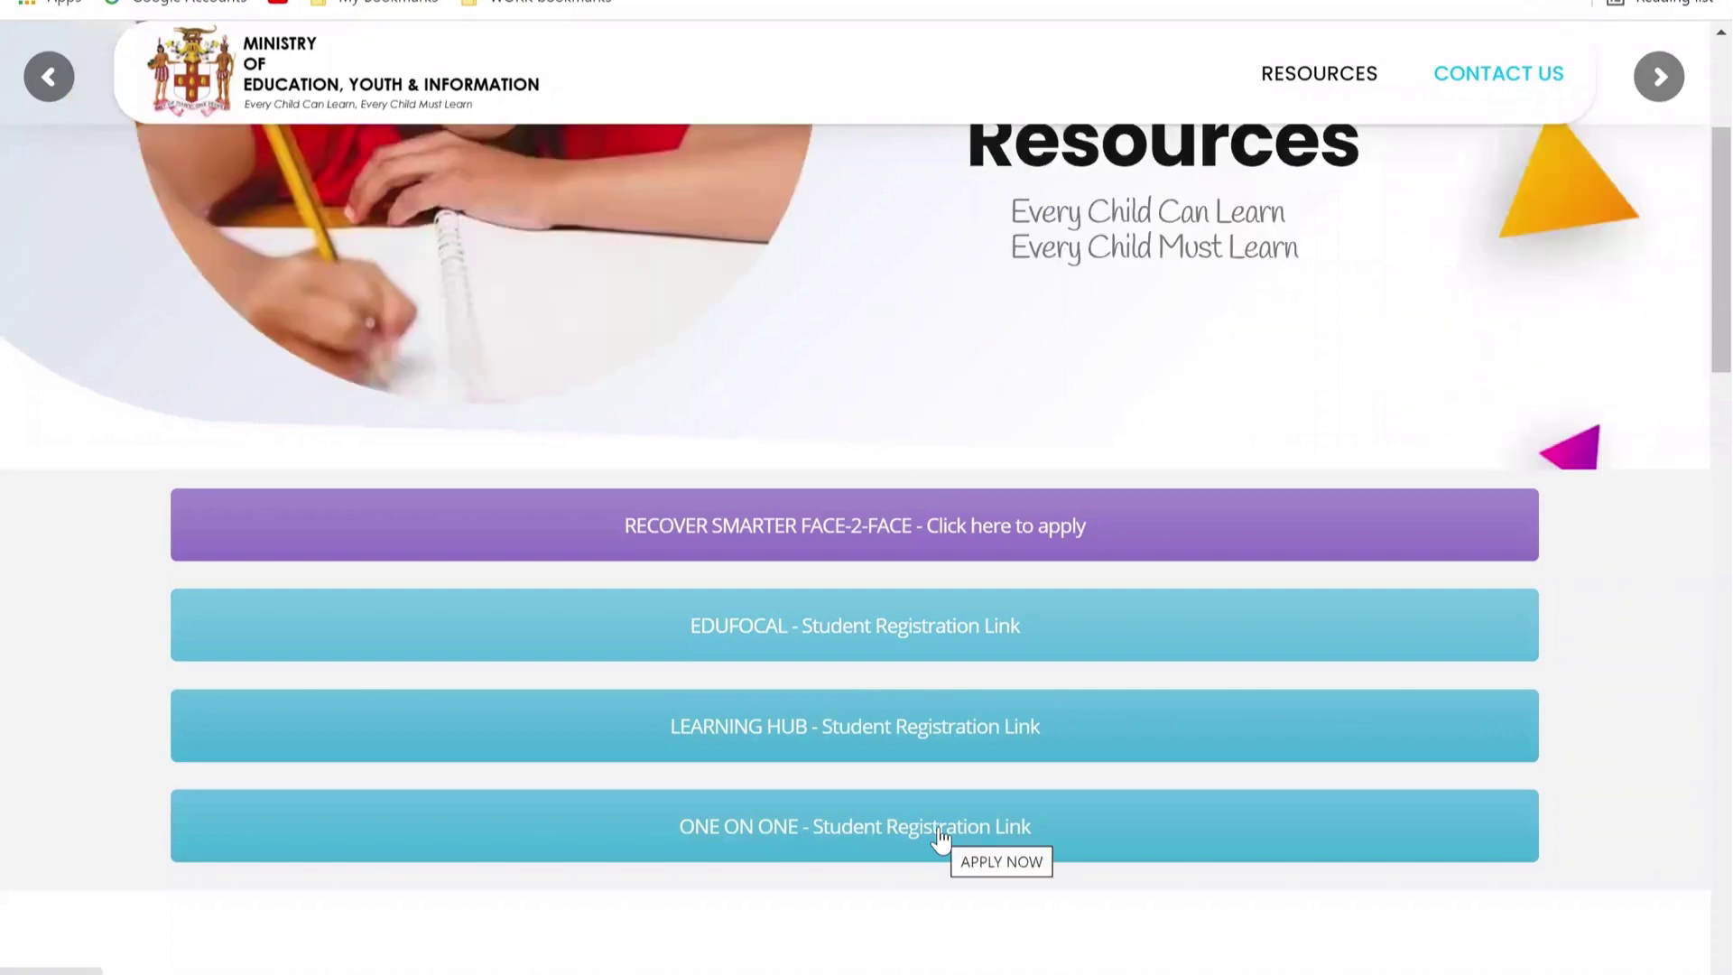
Step: Open the 'ONE ON ONE - Student Registration Link' and browse the OneX home page's live classes and subjects
{"action": "left_click", "coordinate": [938, 827]}
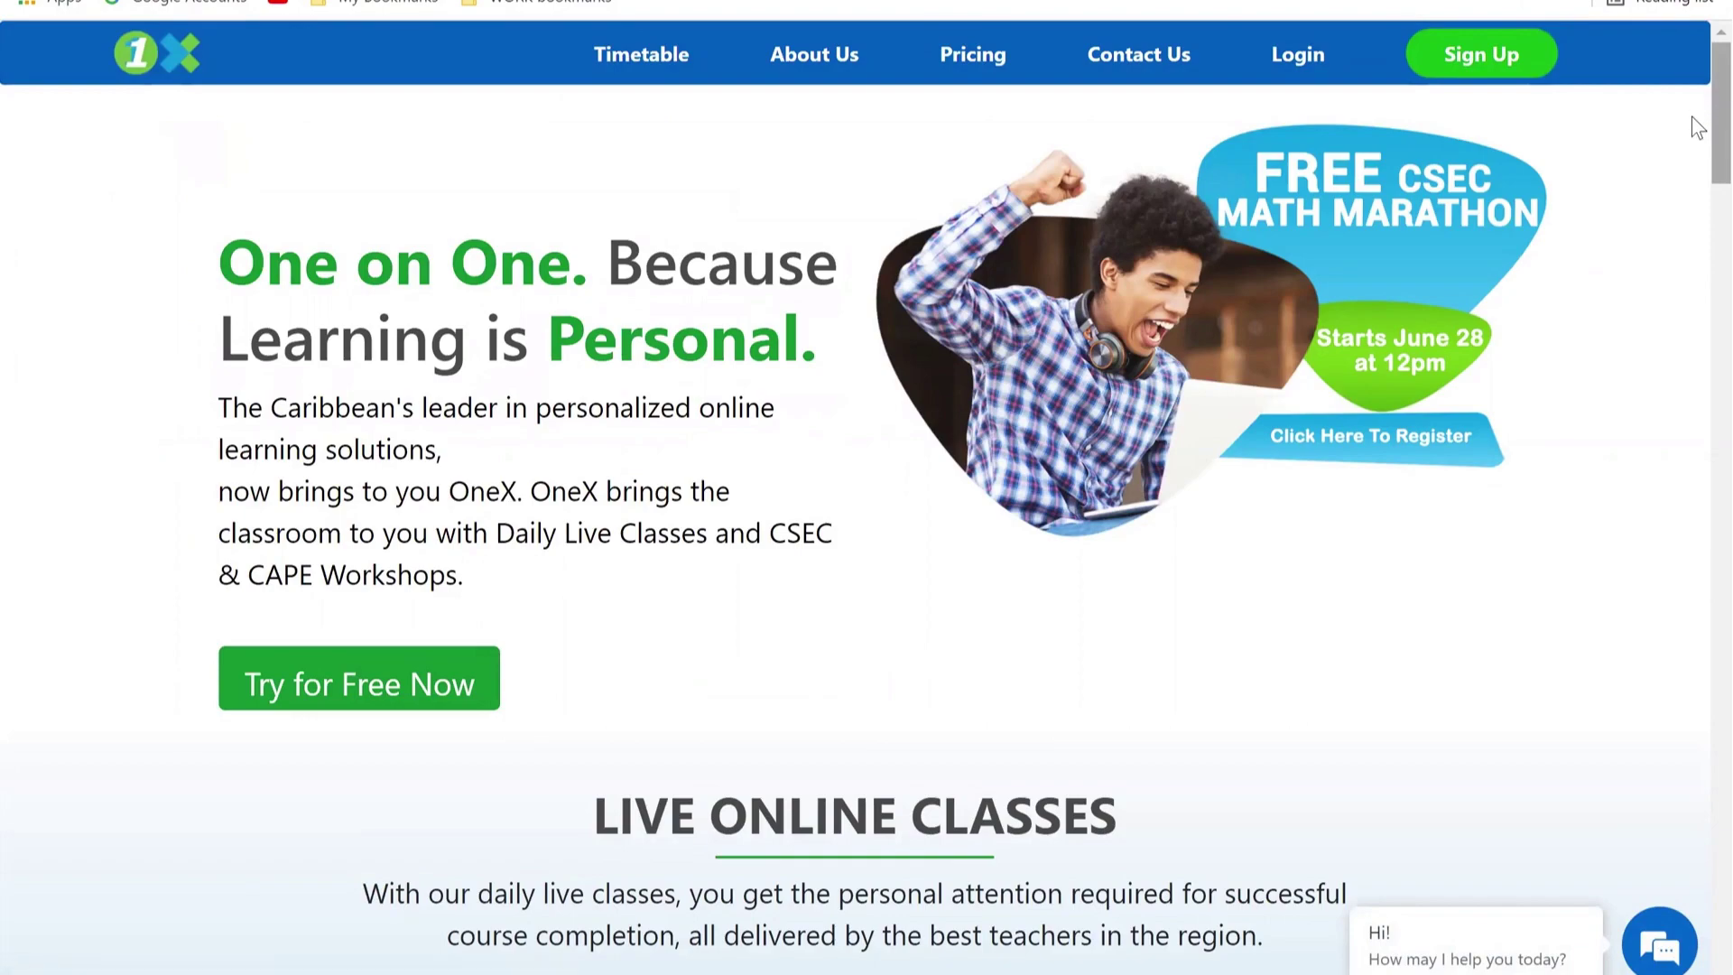
{"action": "scroll", "coordinate": [1697, 126], "scroll_direction": "down", "scroll_amount": 10}
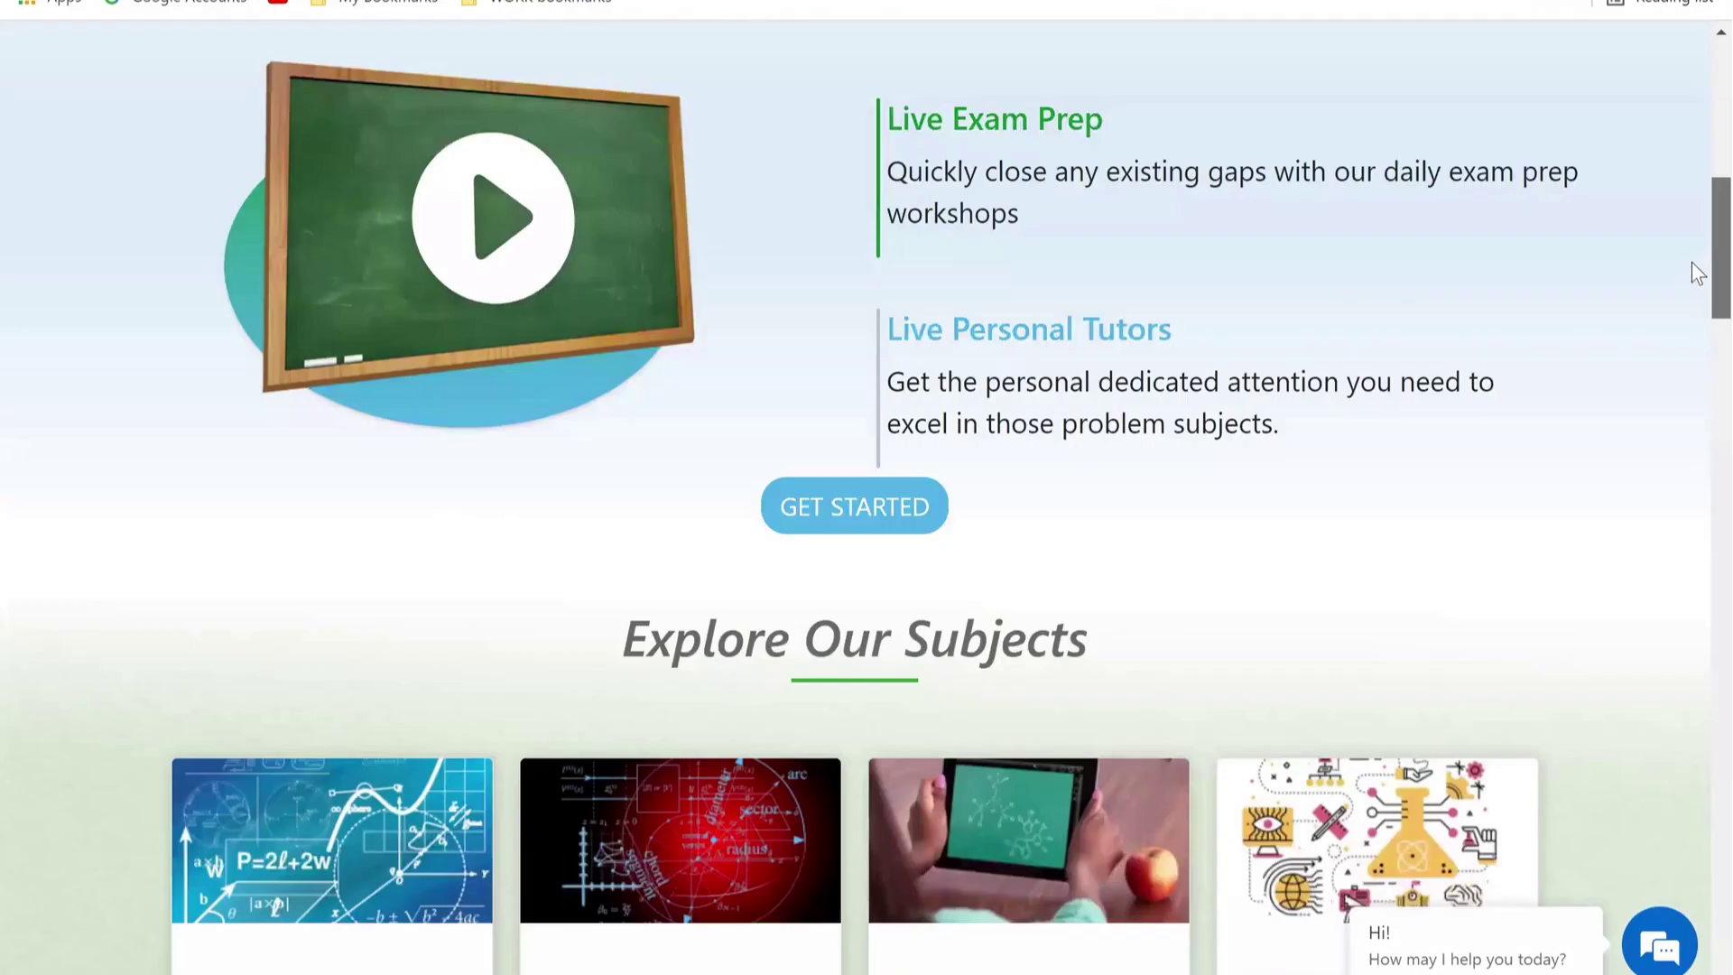
{"action": "scroll", "coordinate": [1697, 278], "scroll_direction": "down", "scroll_amount": 4}
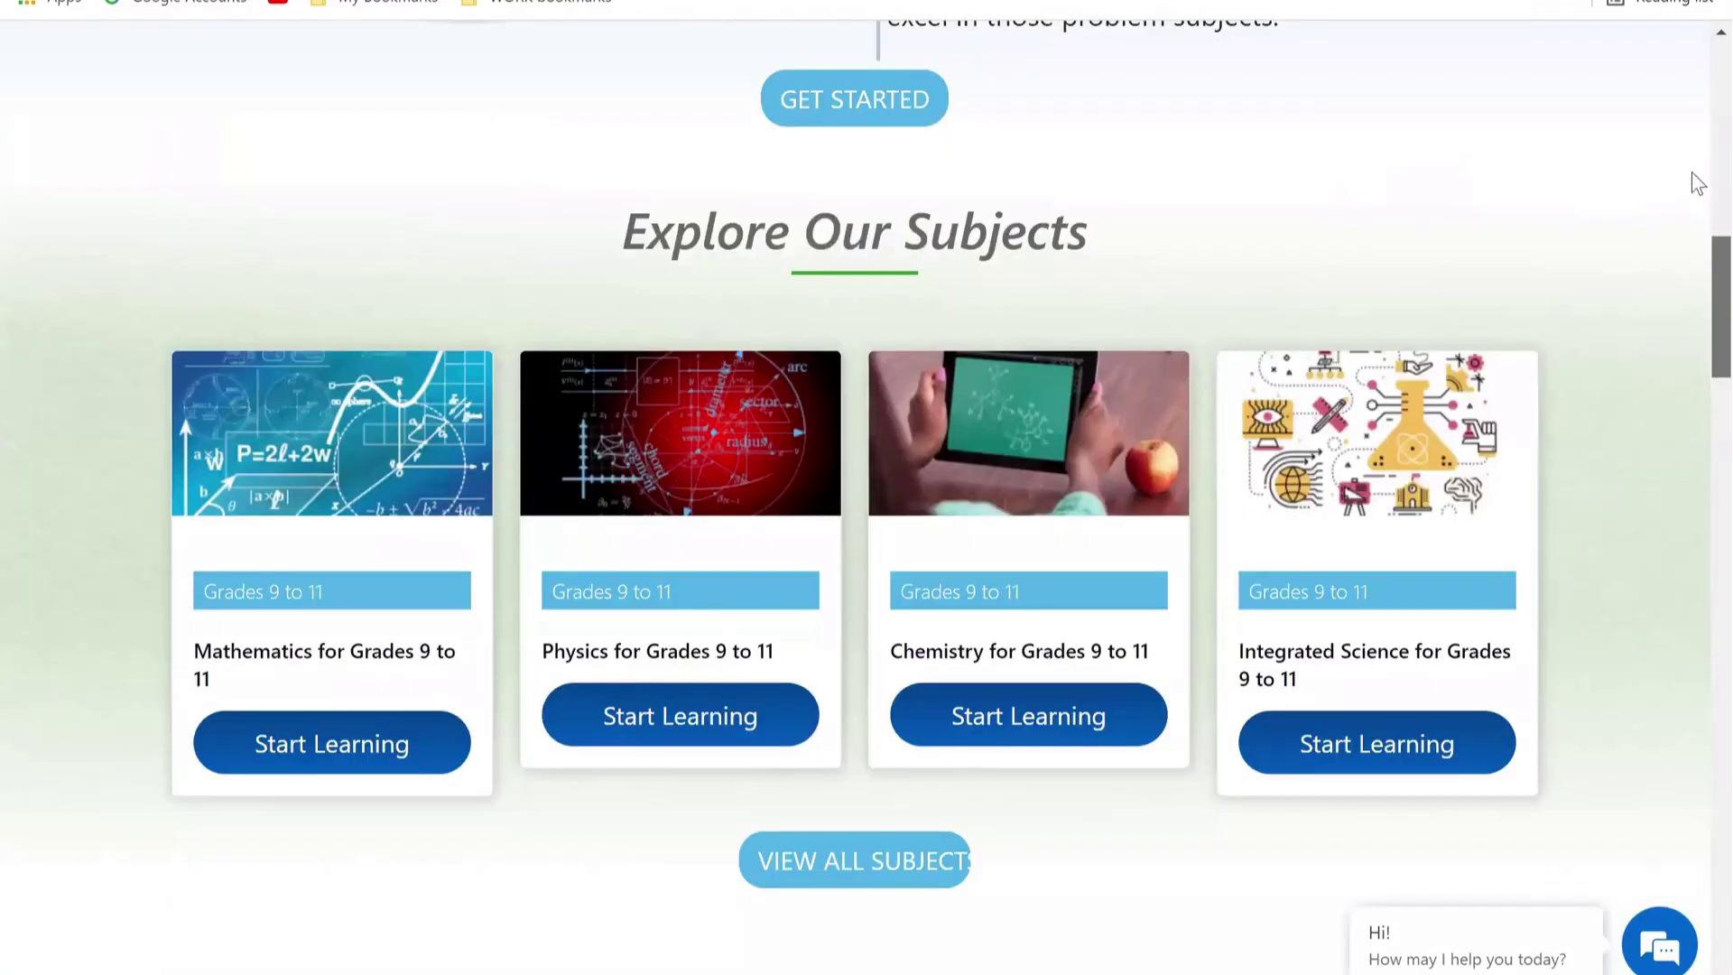
{"action": "scroll", "coordinate": [1695, 182], "scroll_direction": "up", "scroll_amount": 10}
{"action": "scroll", "coordinate": [1695, 163], "scroll_direction": "up", "scroll_amount": 4}
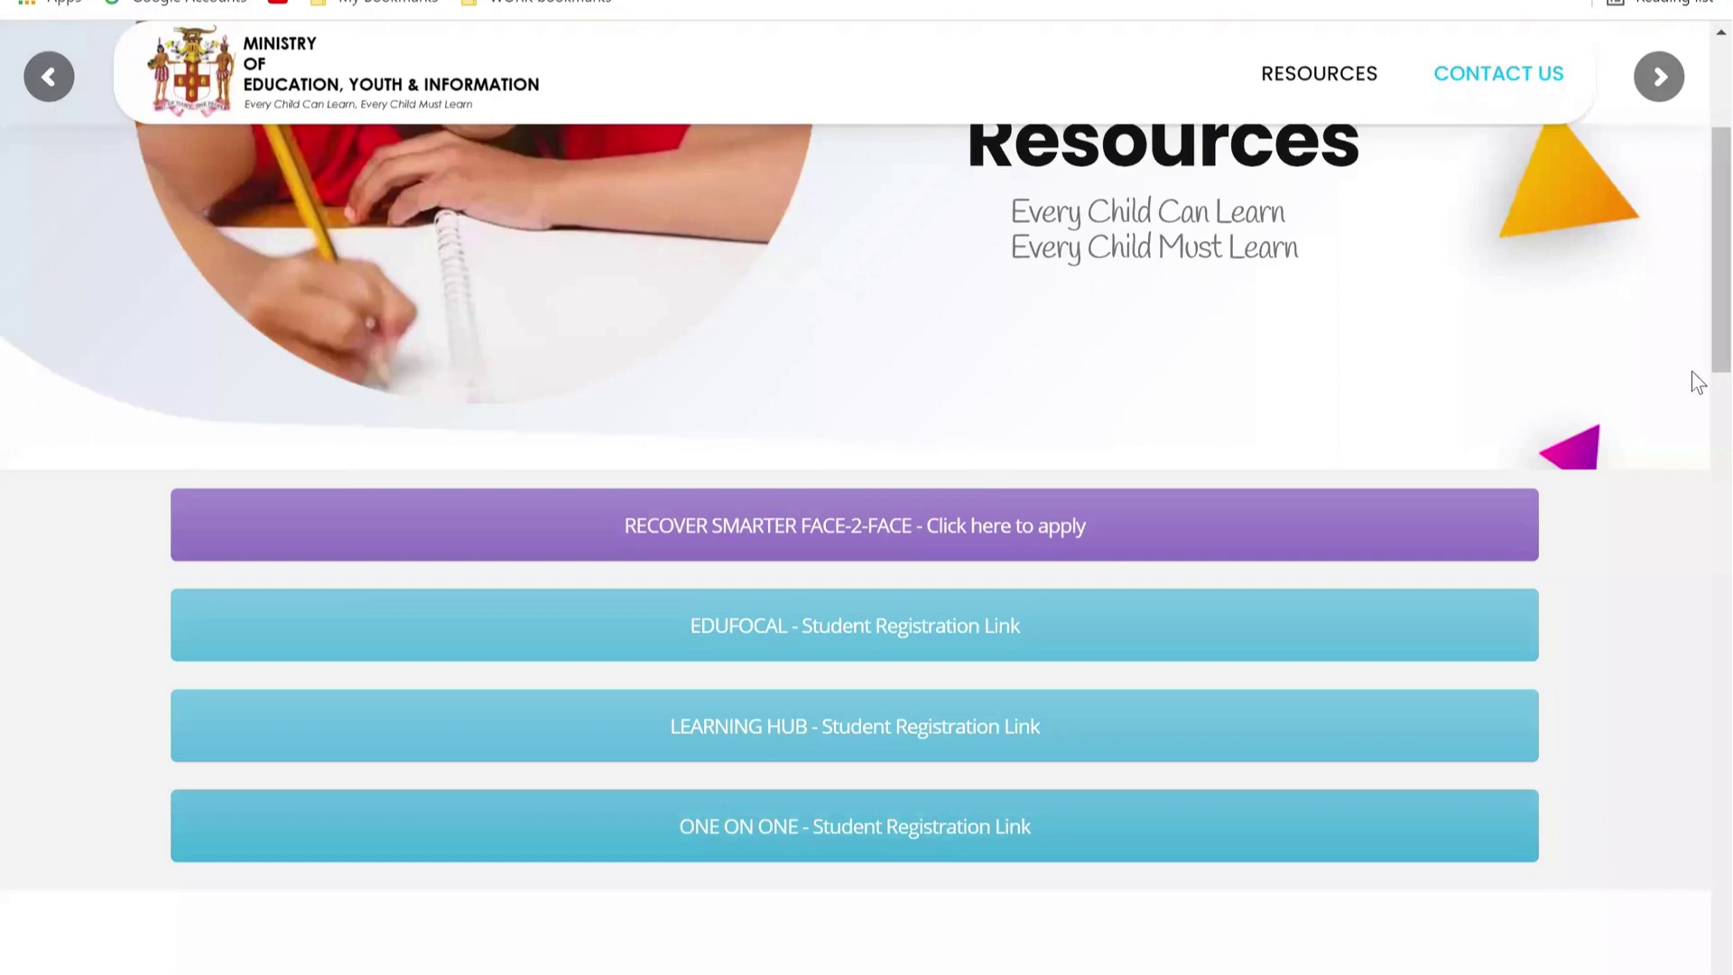
Step: Scroll the Ministry resources page over the Recover Smarter, EduFocal, Learning Hub and One on One links
{"action": "scroll", "coordinate": [1697, 361], "scroll_direction": "up", "scroll_amount": 4}
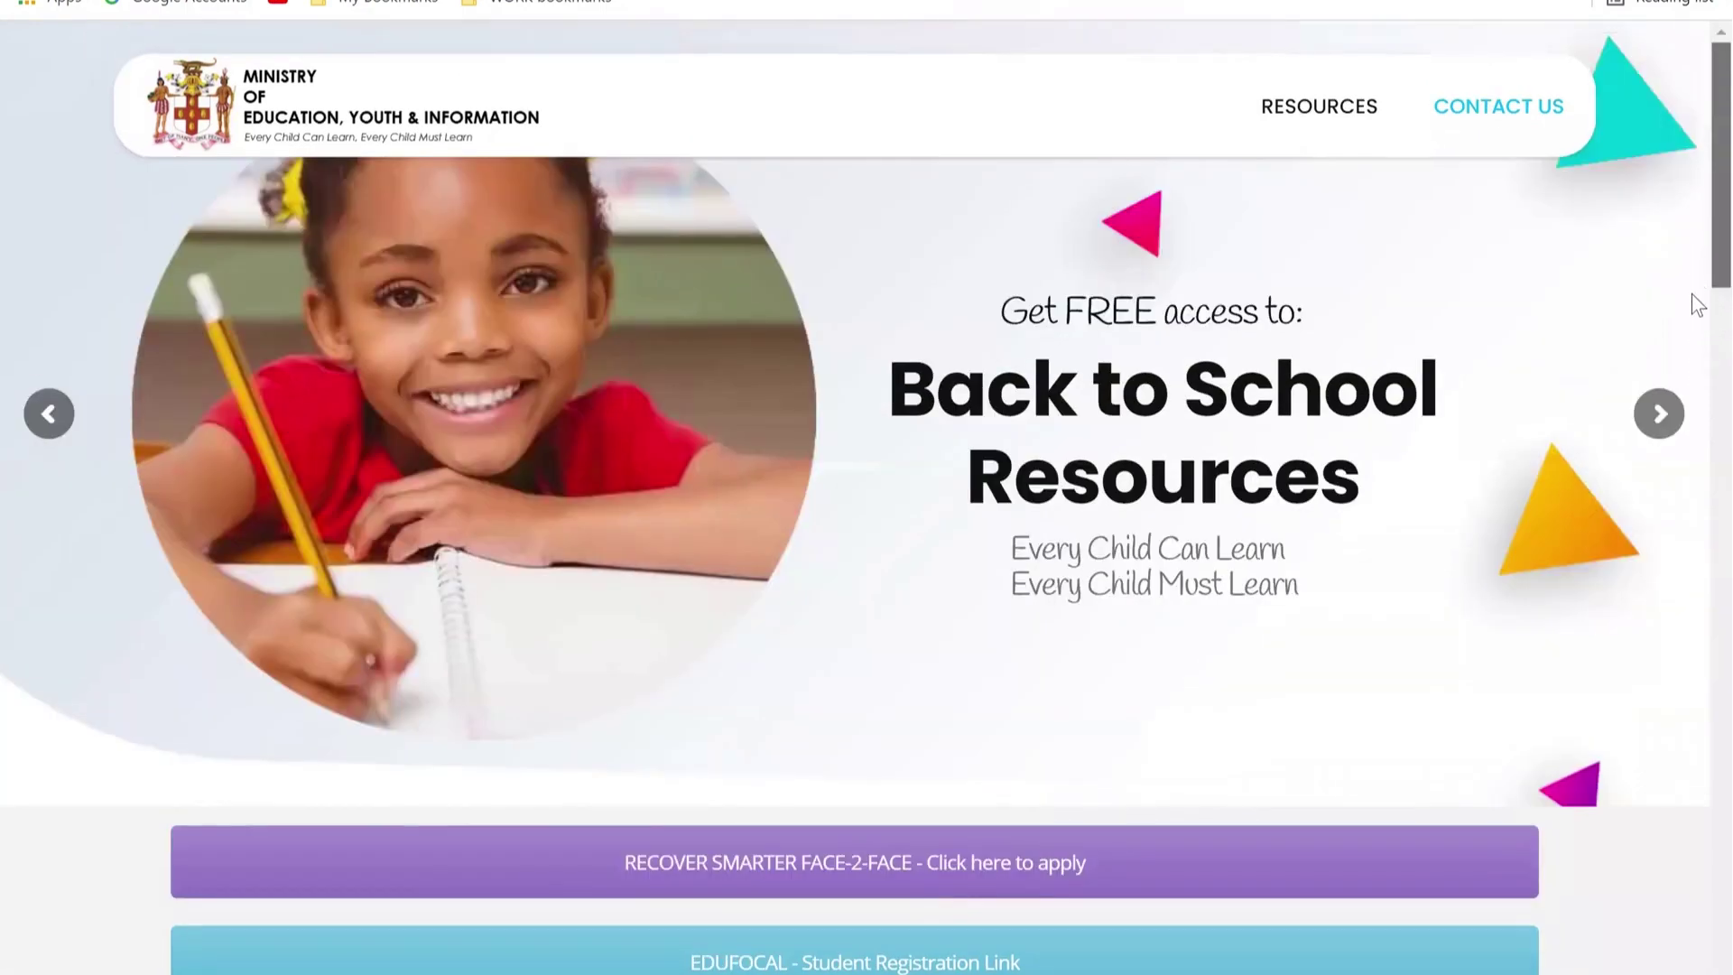
{"action": "scroll", "coordinate": [1696, 363], "scroll_direction": "down", "scroll_amount": 3}
{"action": "scroll", "coordinate": [1691, 361], "scroll_direction": "down", "scroll_amount": 5}
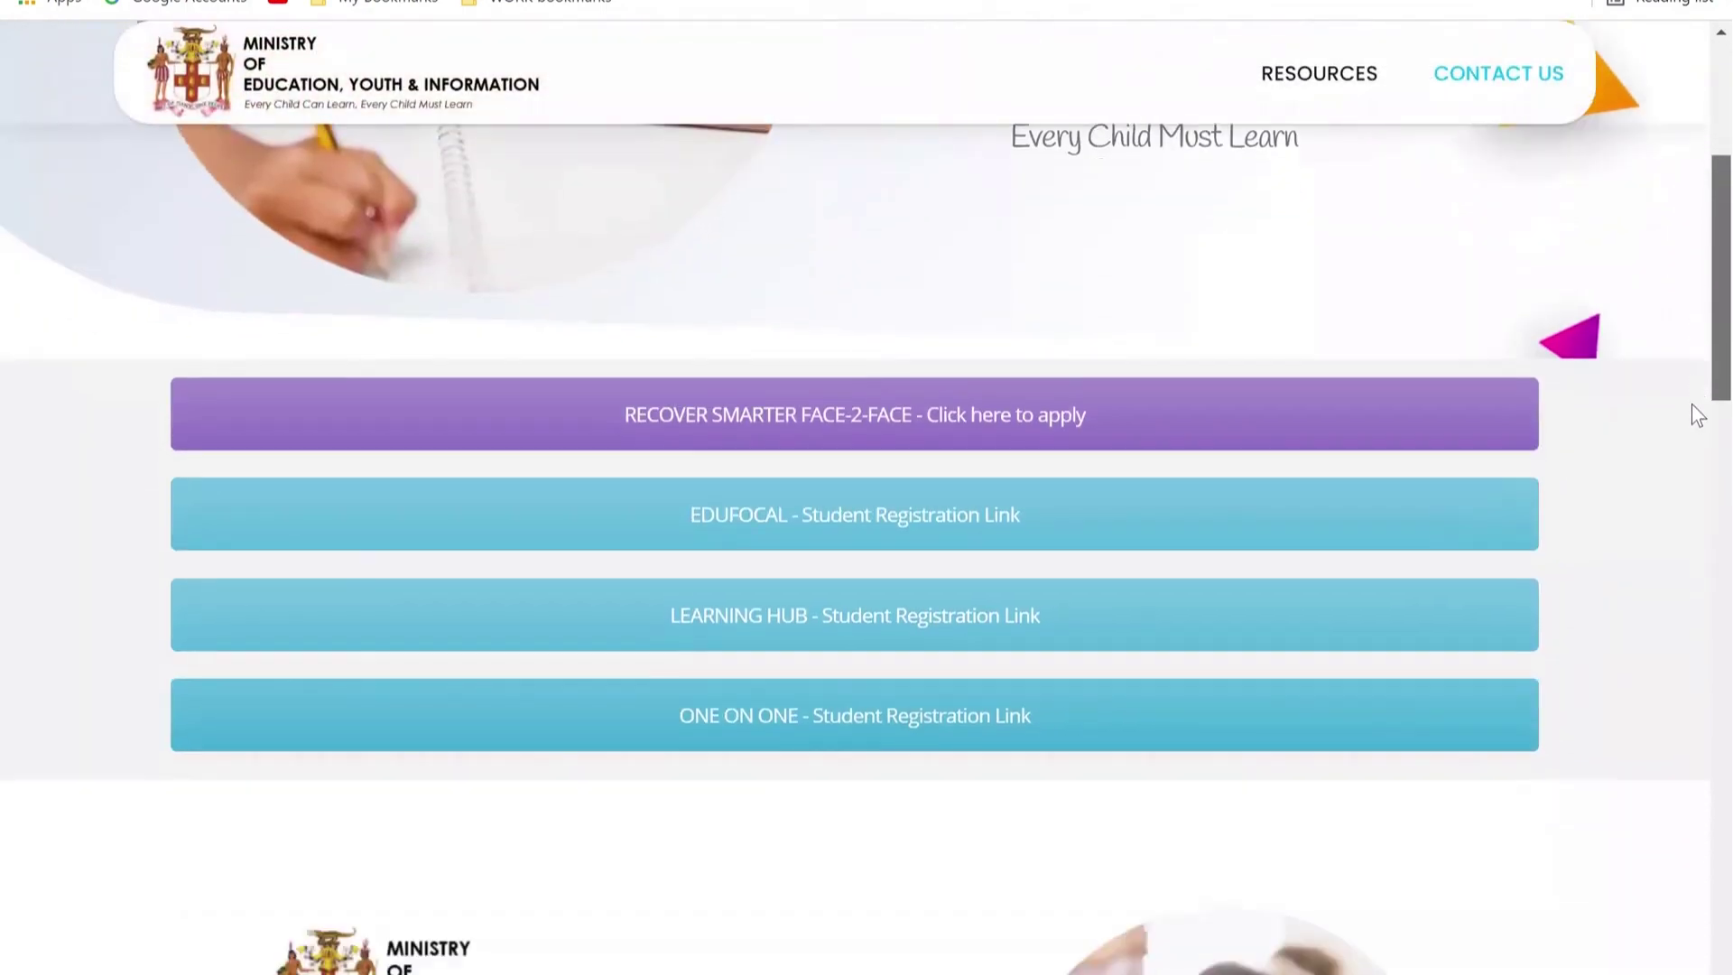
{"action": "scroll", "coordinate": [1697, 415], "scroll_direction": "up", "scroll_amount": 5}
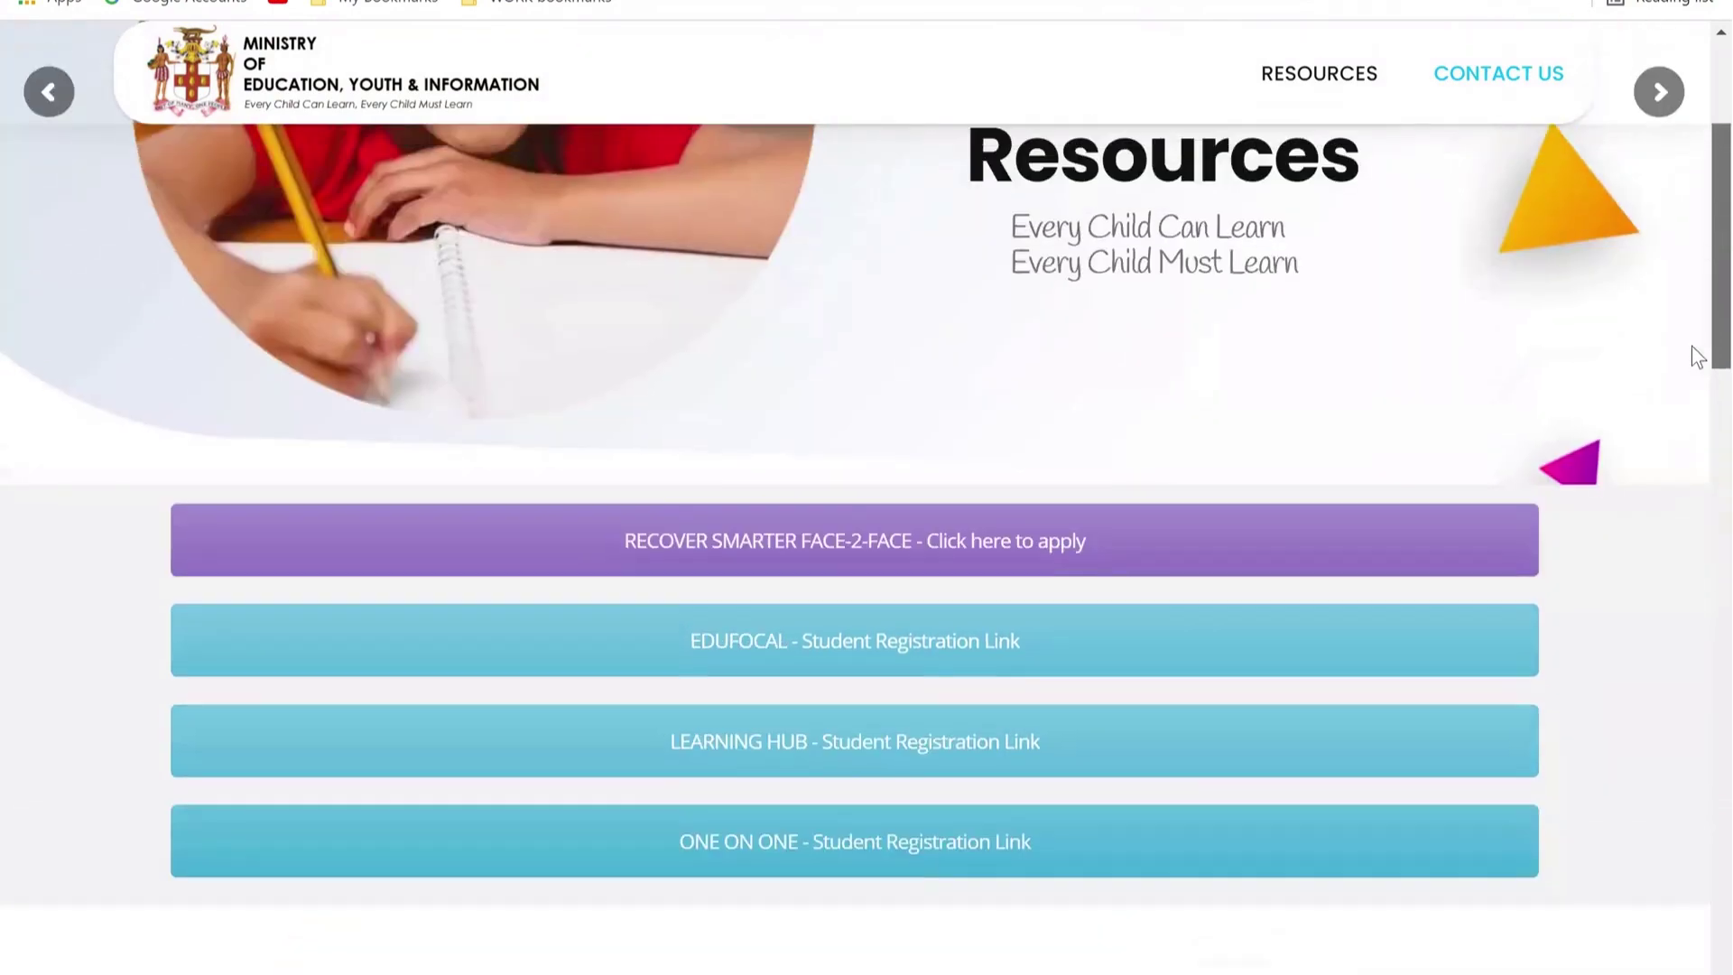